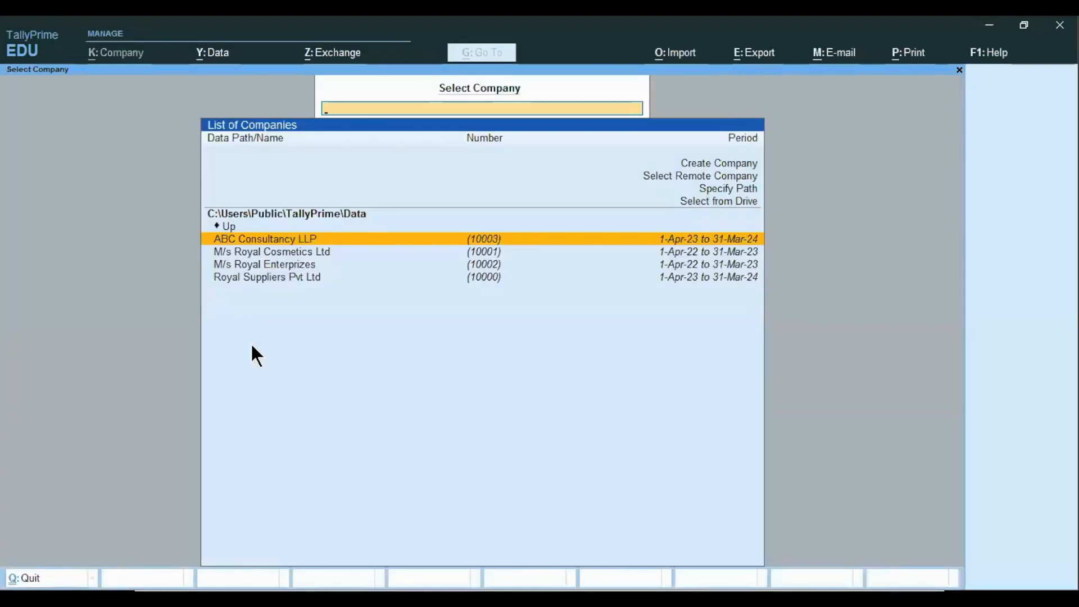
Open the company M/s Royal Enterprizes and briefly view its Balance Sheet
key(Down)
key(Down)
key(Down)
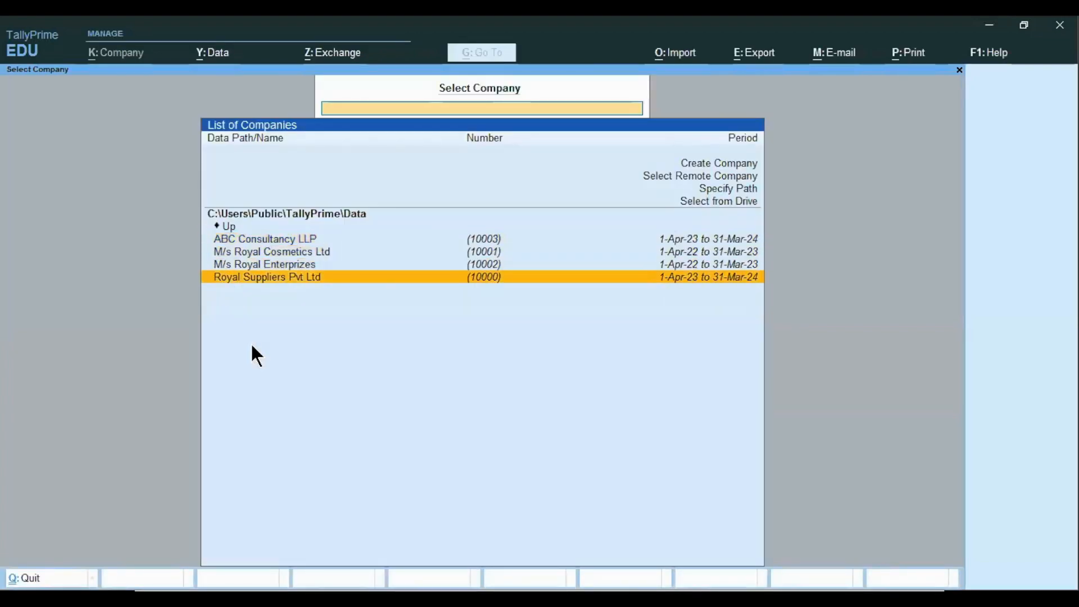
key(Up)
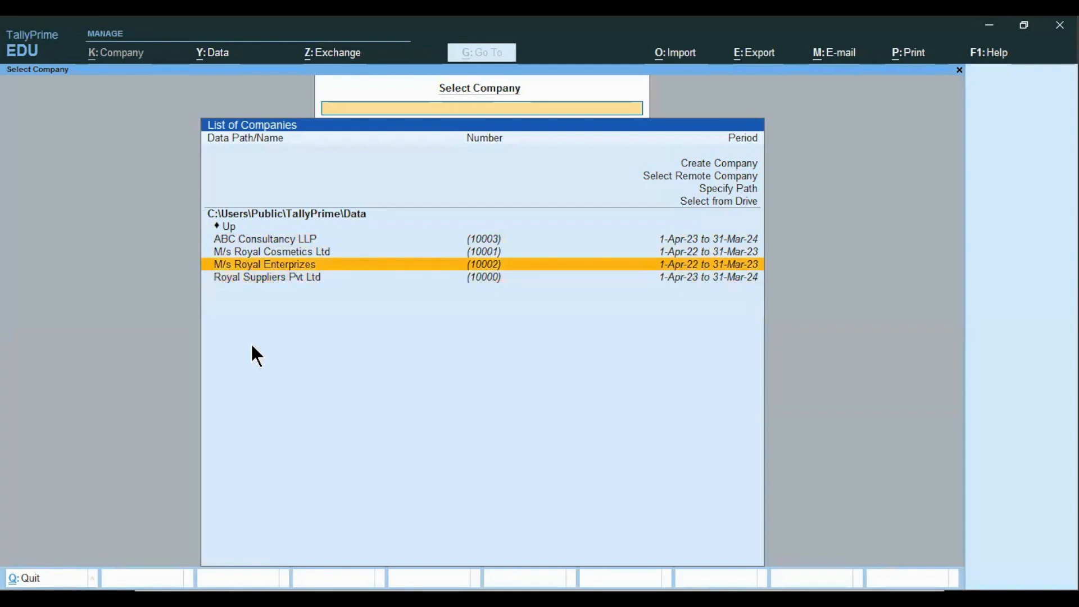
key(Return)
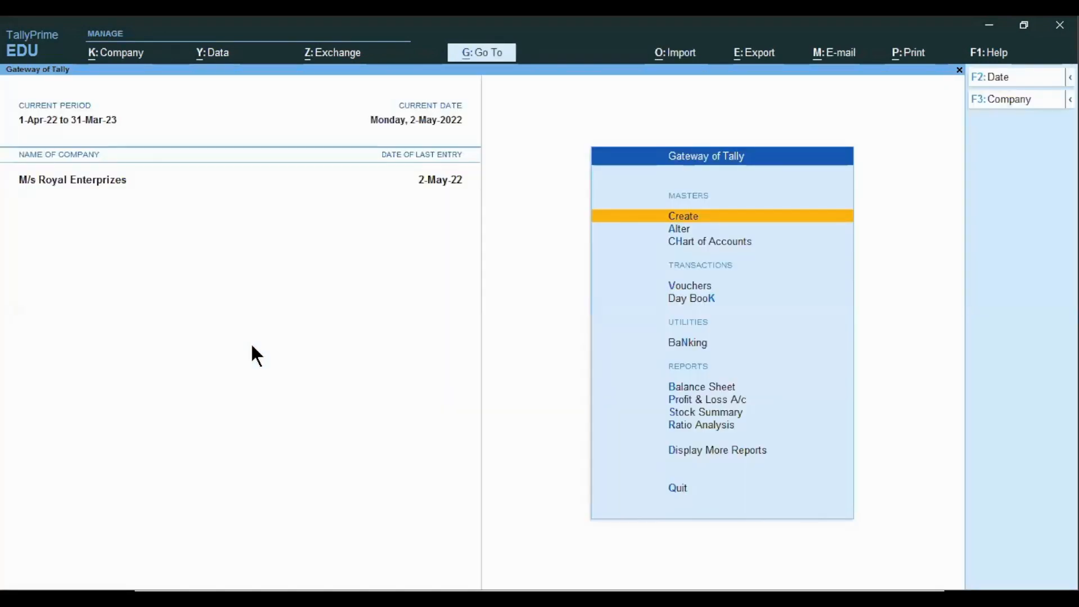
key(b)
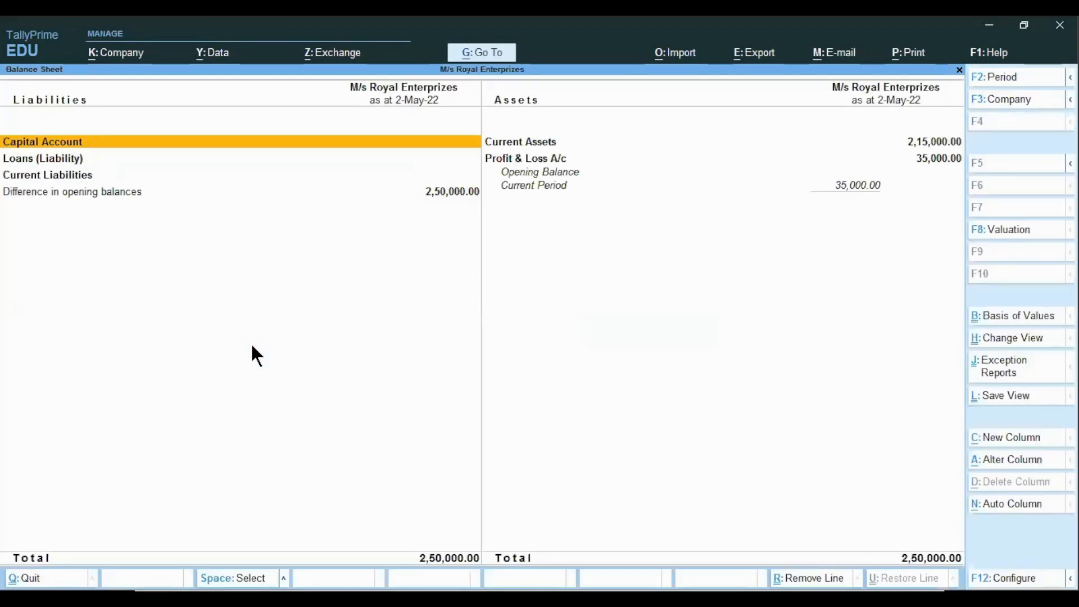
key(Escape)
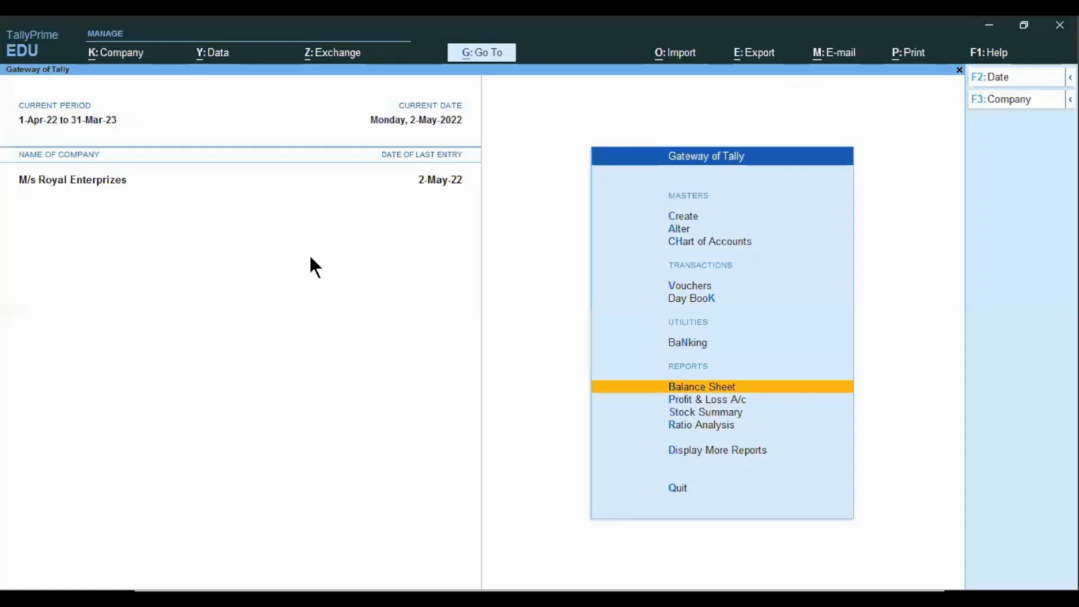
Start a new voucher and change its type to Memorandum, activating the Memorandum voucher type
key(Up)
key(Up)
key(Up)
key(Up)
key(Down)
key(Return)
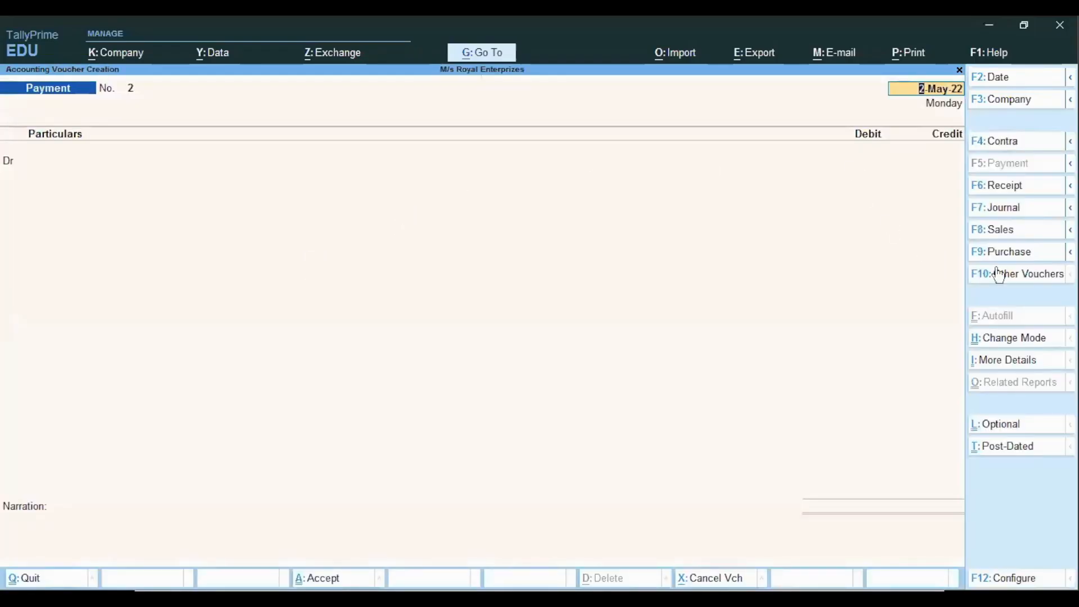
click(1015, 274)
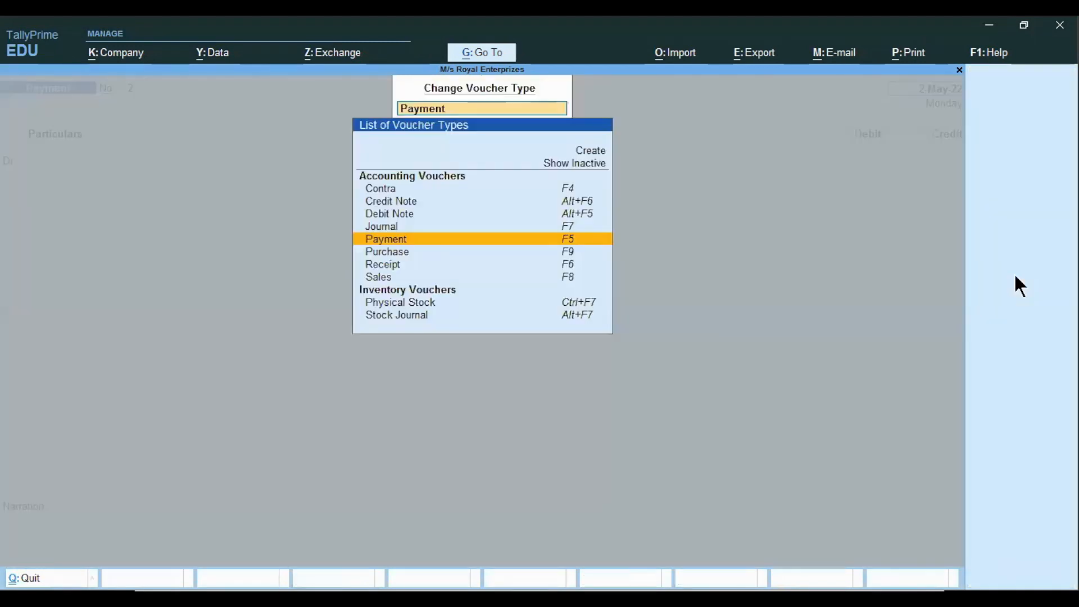
text(Me)
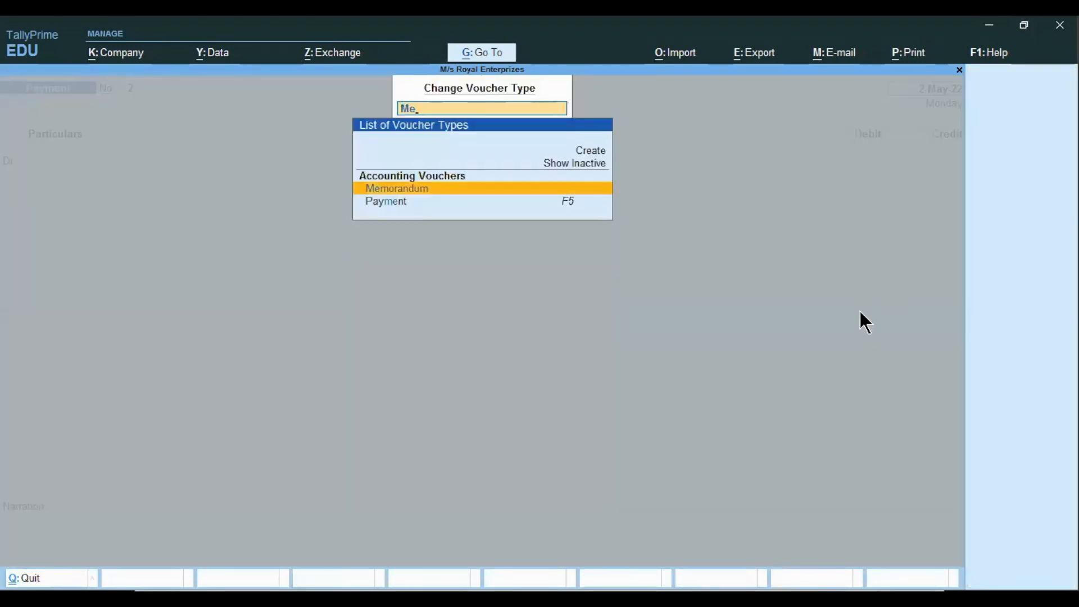
key(Return)
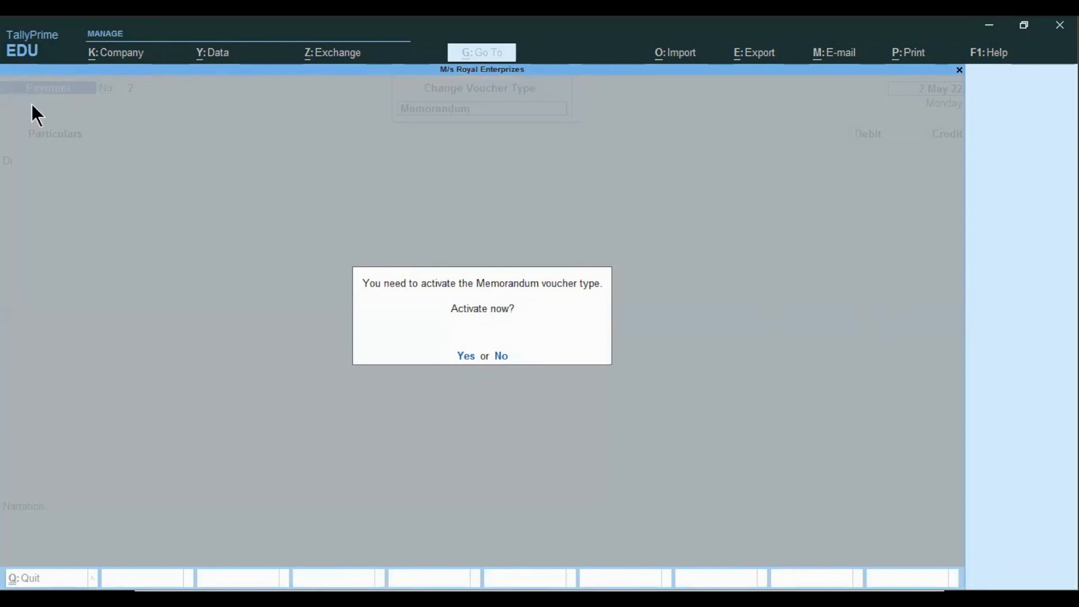
click(465, 358)
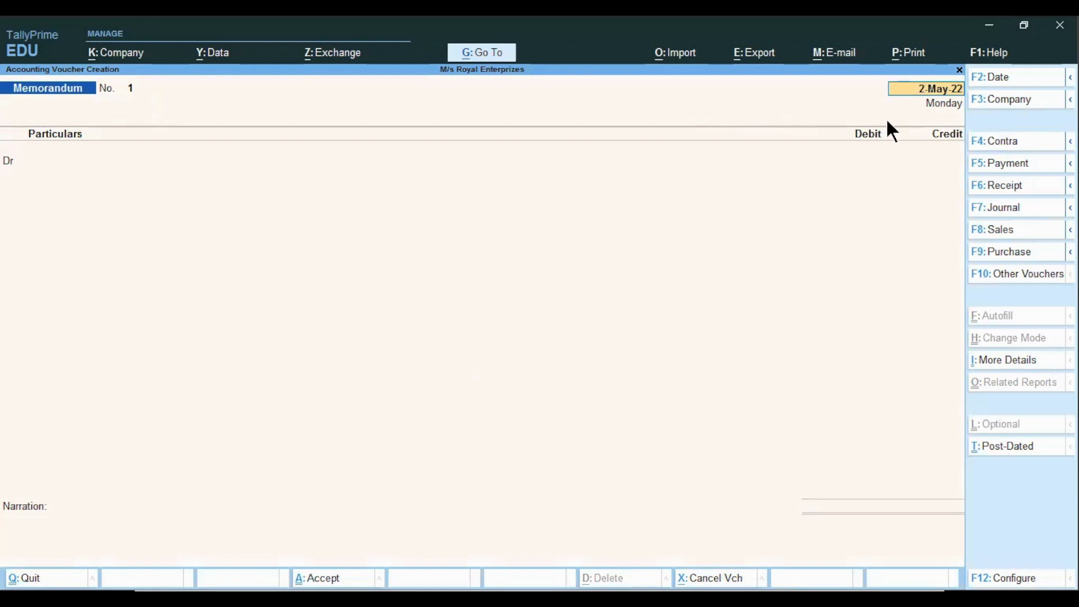
Set the memorandum voucher date to 1-Apr-22
text(1.4)
key(Return)
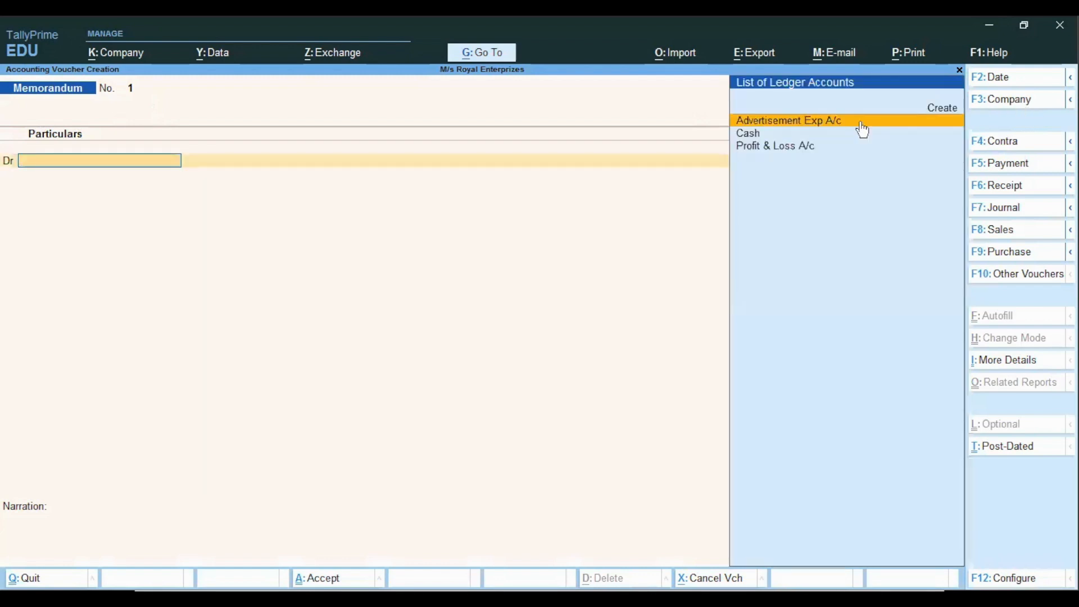
key(alt)
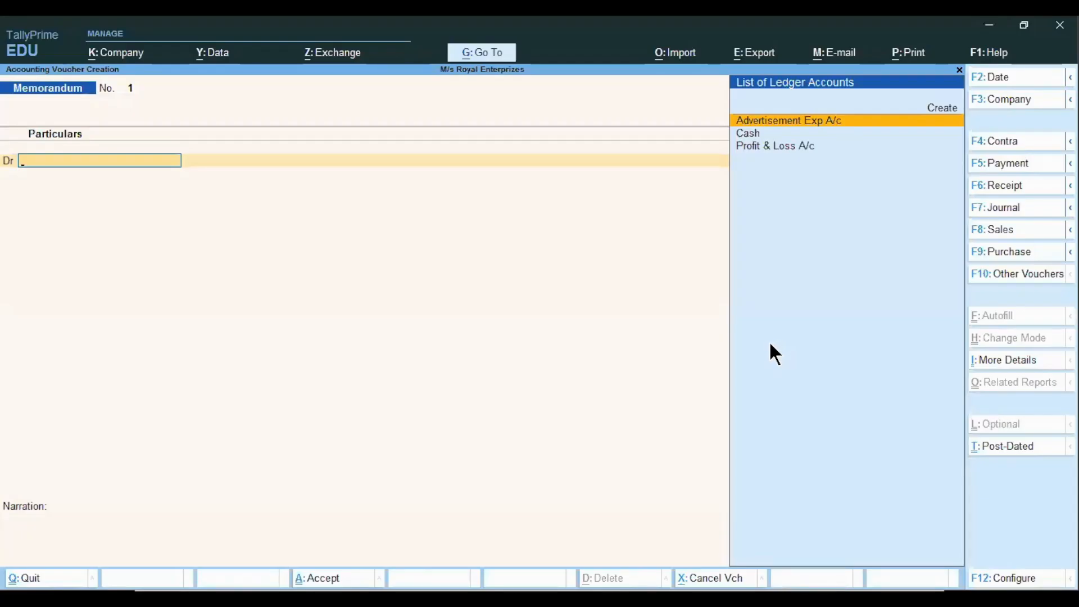
key(Down)
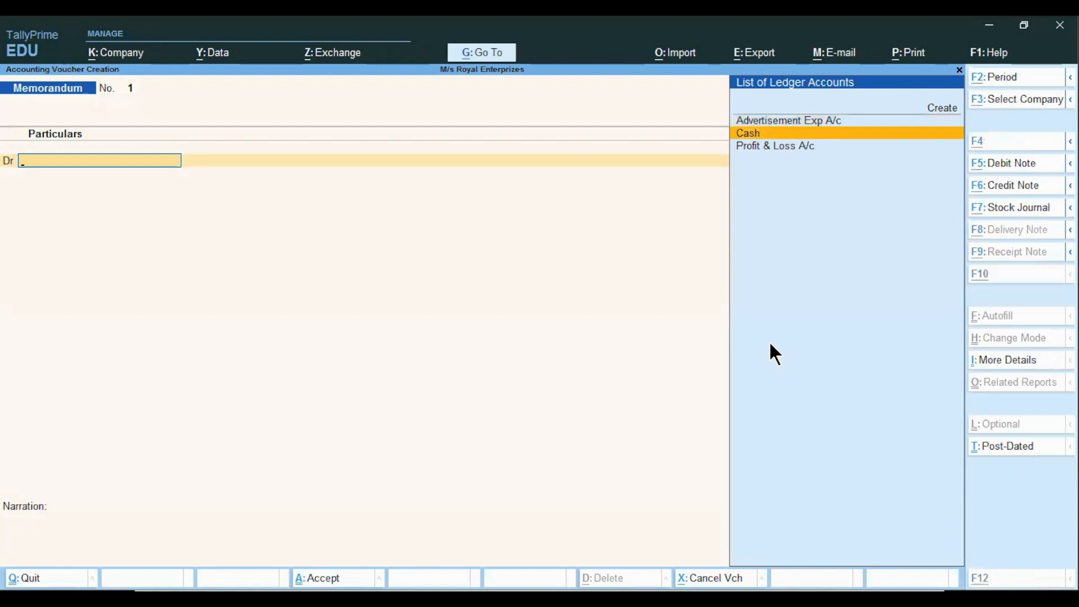
Create a new ledger named Printing & Stationery Exp A/c from the debit particulars field
key(alt+c)
text(Printing & Stationery)
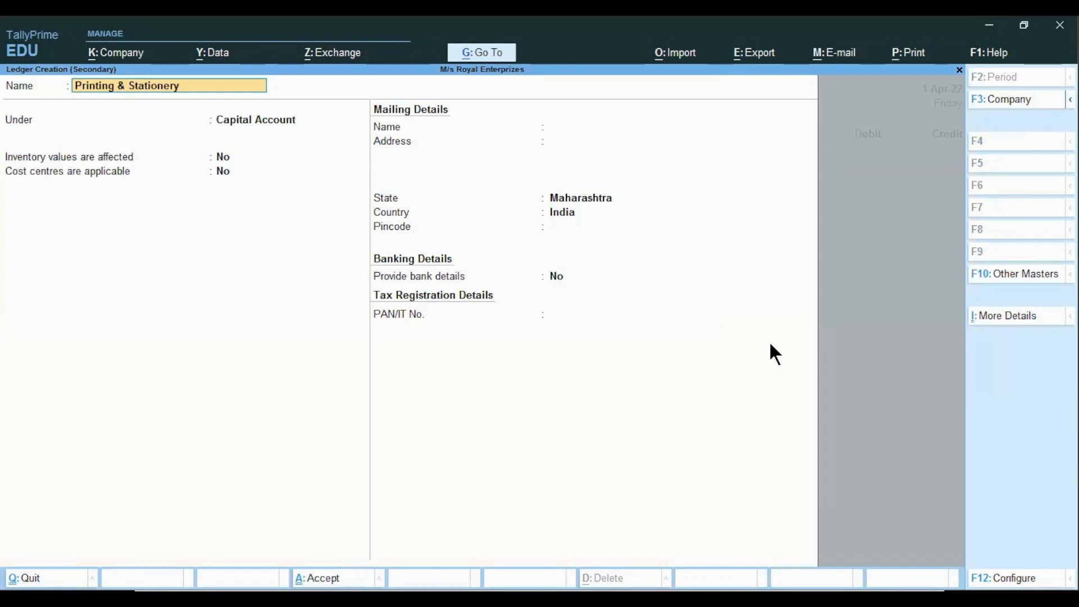
text( Exp A)
key(BackSpace)
text(a/c)
key(Return)
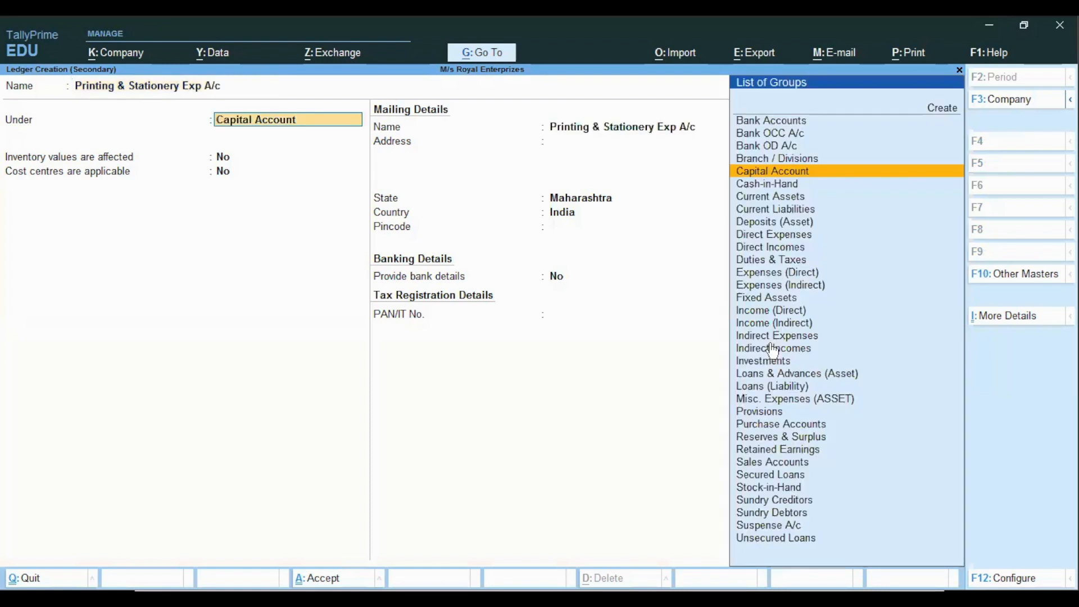
Place the new ledger under Indirect Expenses, set cost centres applicable to No, and save it
text(Ind)
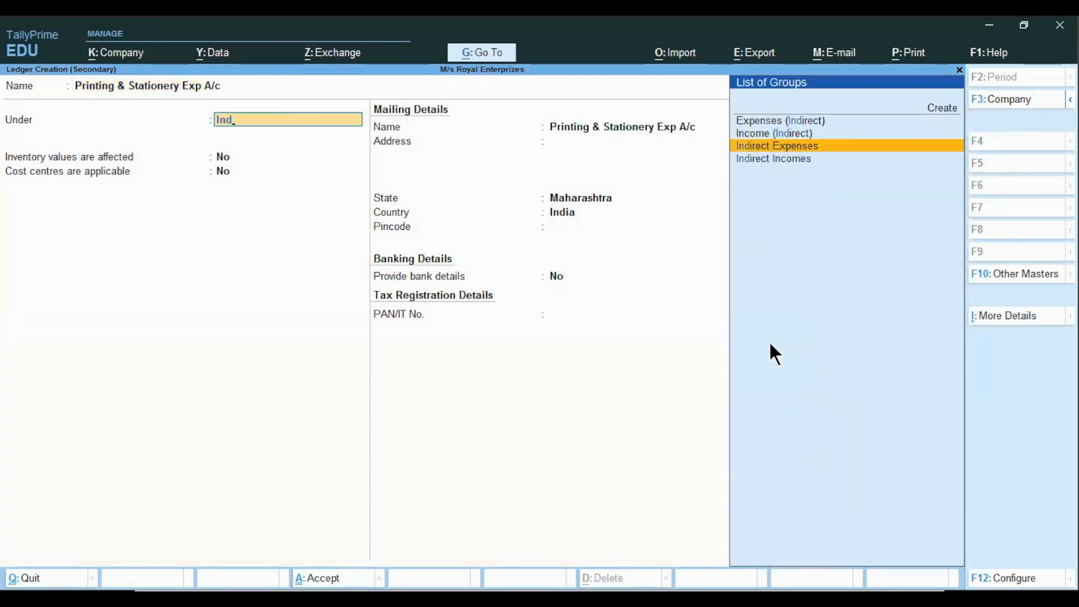
key(Return)
key(Return)
key(Return)
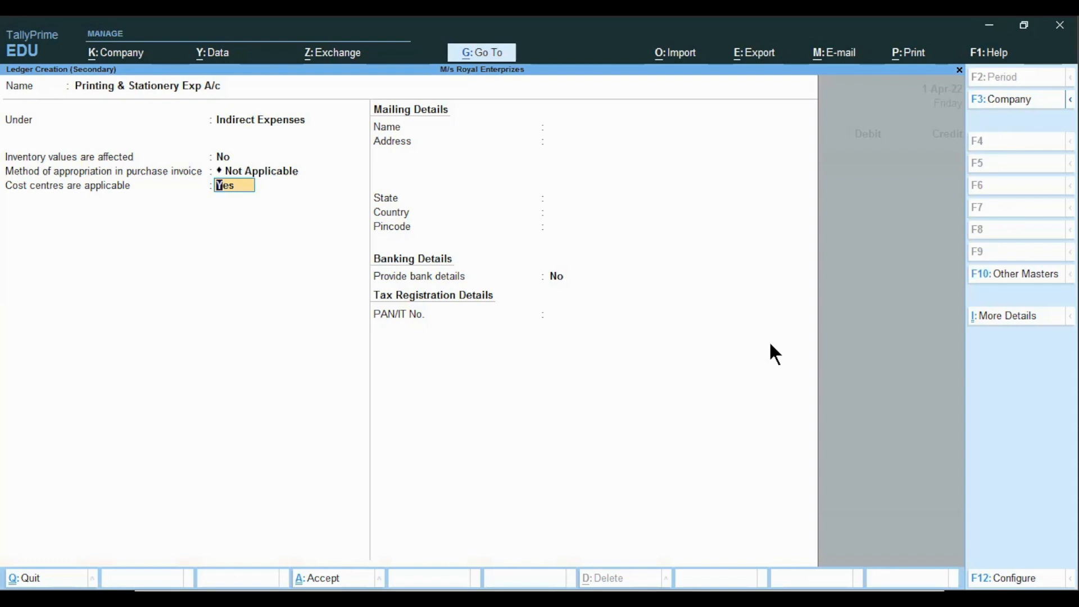
text(n)
key(Return)
key(ctrl)
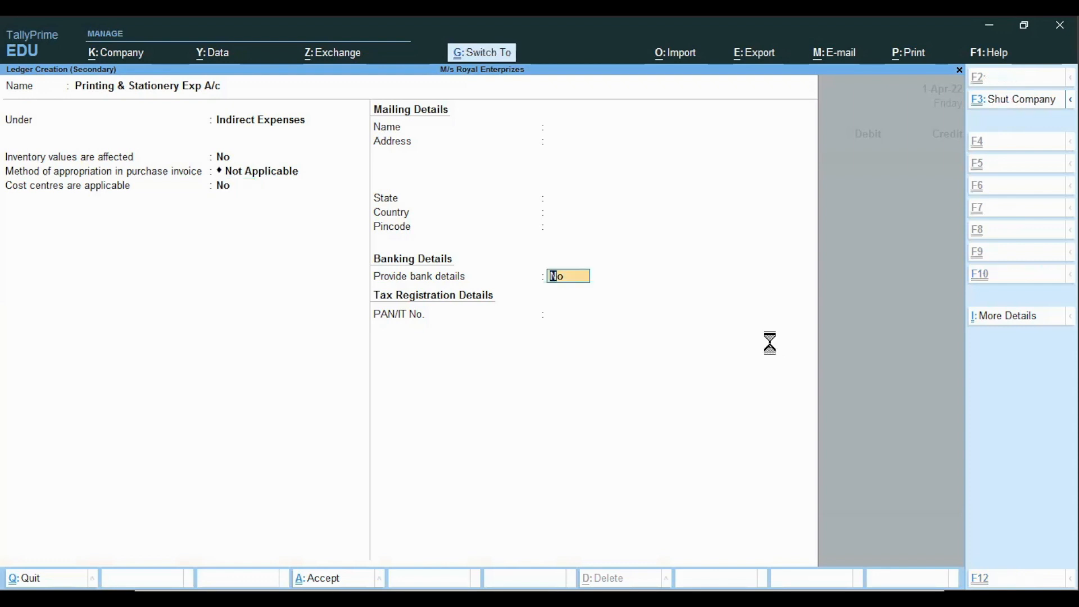
key(ctrl+a)
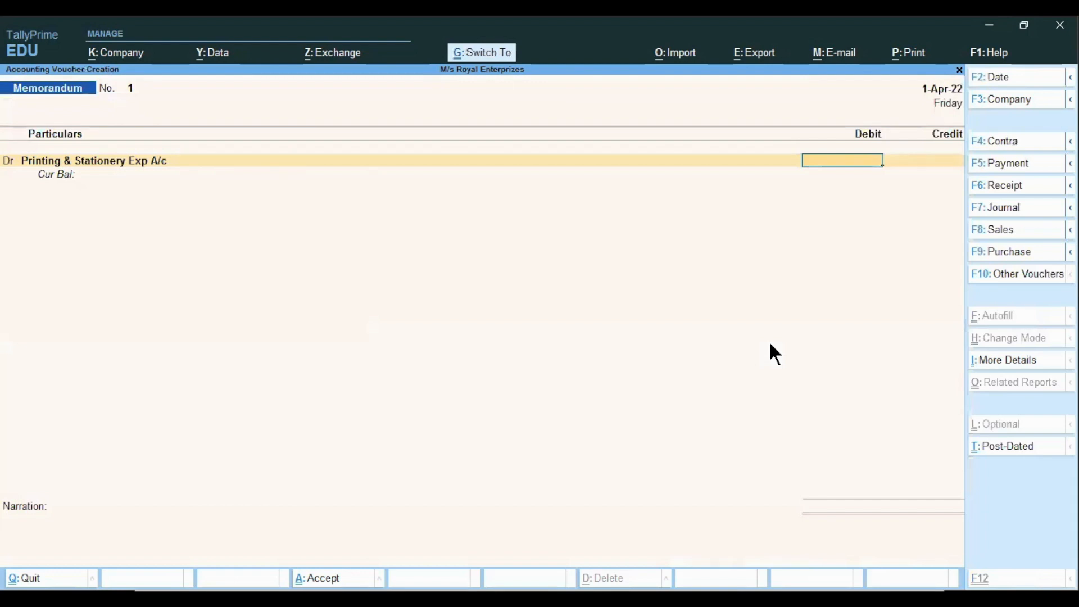
Debit Printing & Stationery Exp A/c with 500 and credit Cash for 500
text(500)
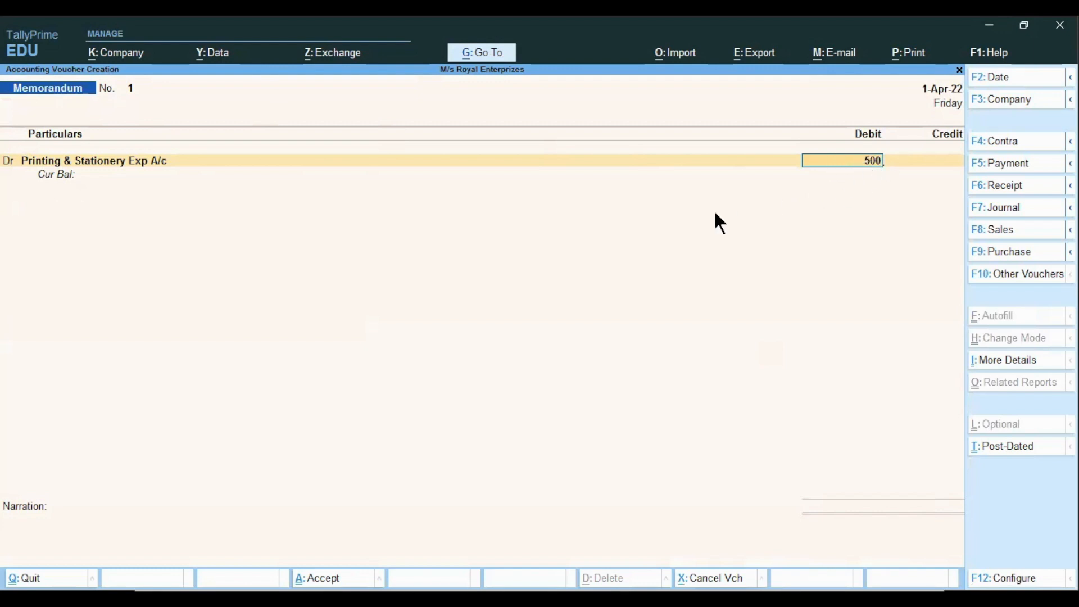
key(Return)
text(t)
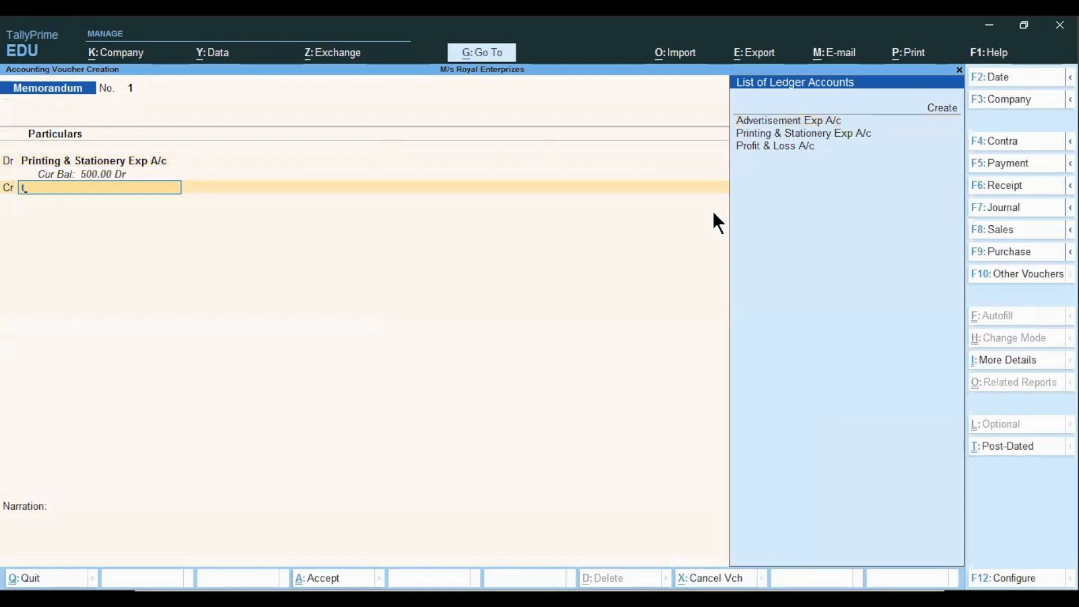
key(BackSpace)
key(Down)
key(Return)
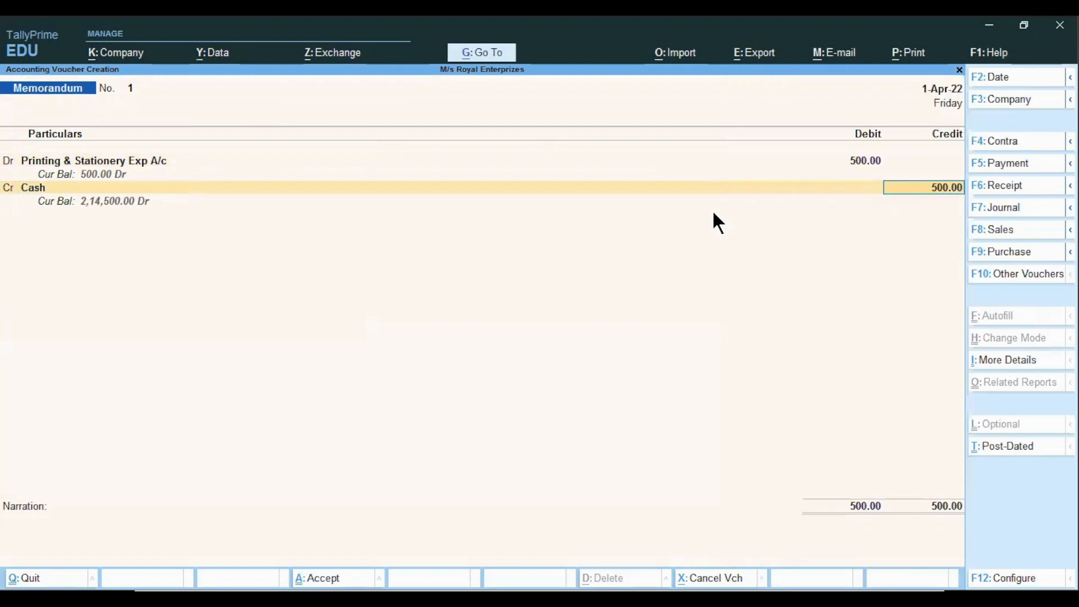
key(Return)
Enter a narration saying money was handed over to the clerk for xerox exp, and save the voucher
text(being)
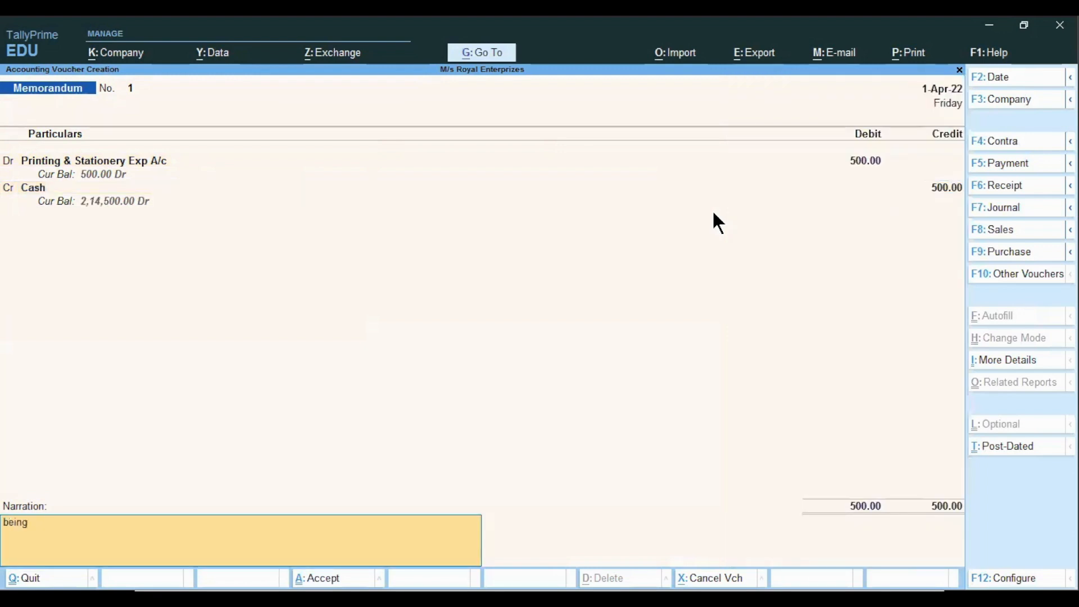
text( money handed over to Mr Aksjh)
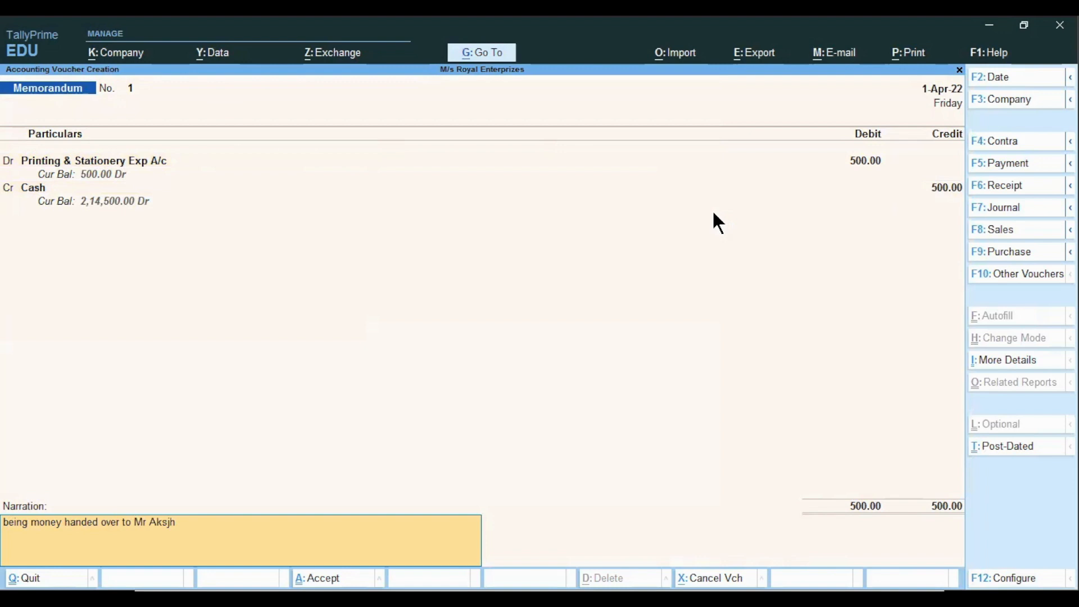
key(BackSpace)
key(BackSpace)
text(hY)
text(y)
key(BackSpace)
text(ay for xerox exp)
key(Return)
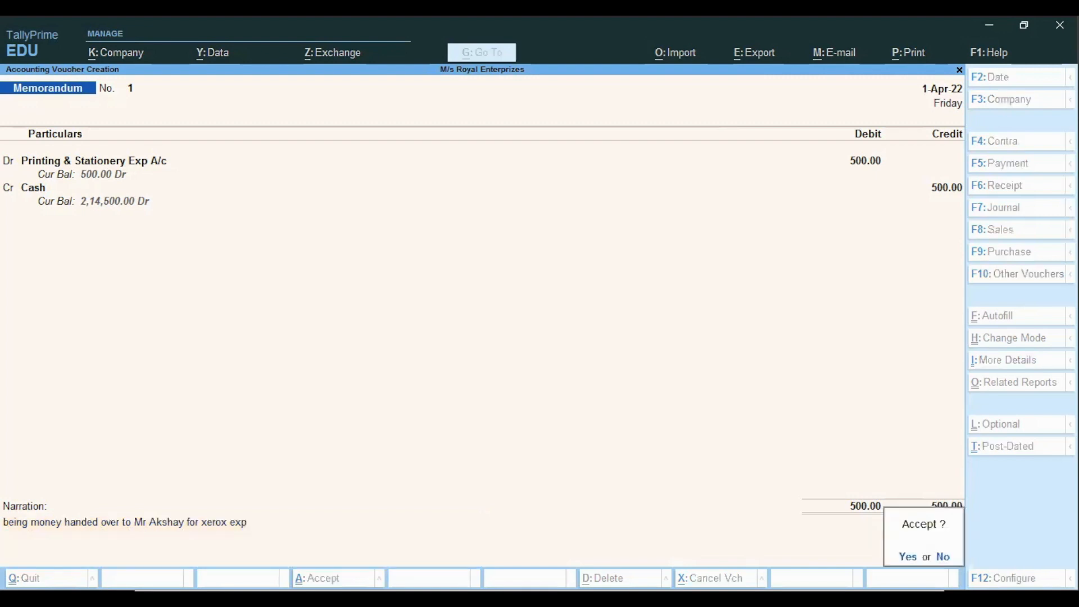
key(Return)
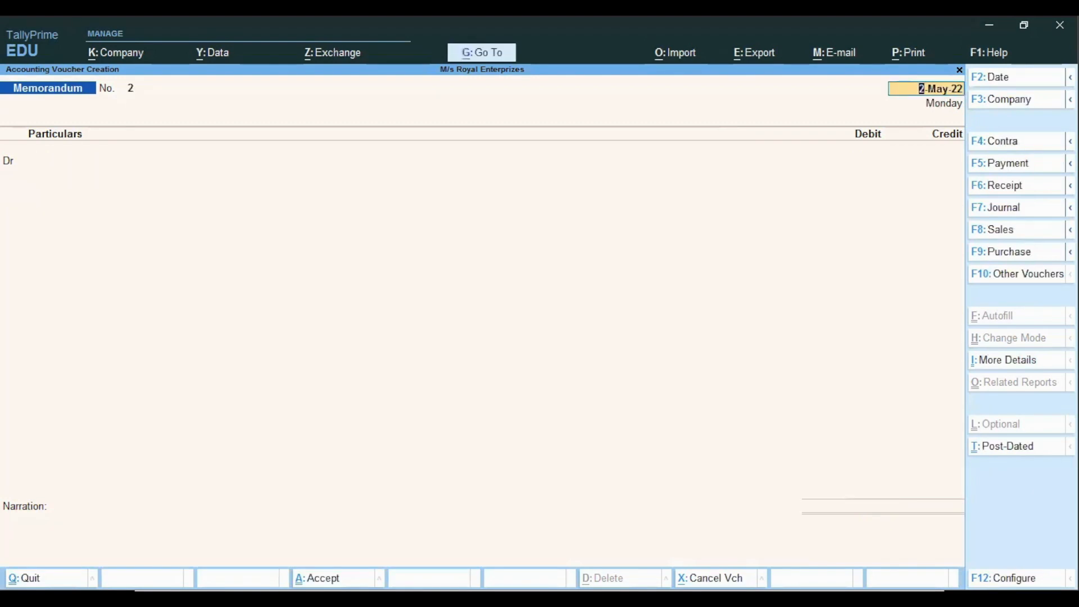
Quit voucher entry and open the Profit & Loss A/c report
key(Escape)
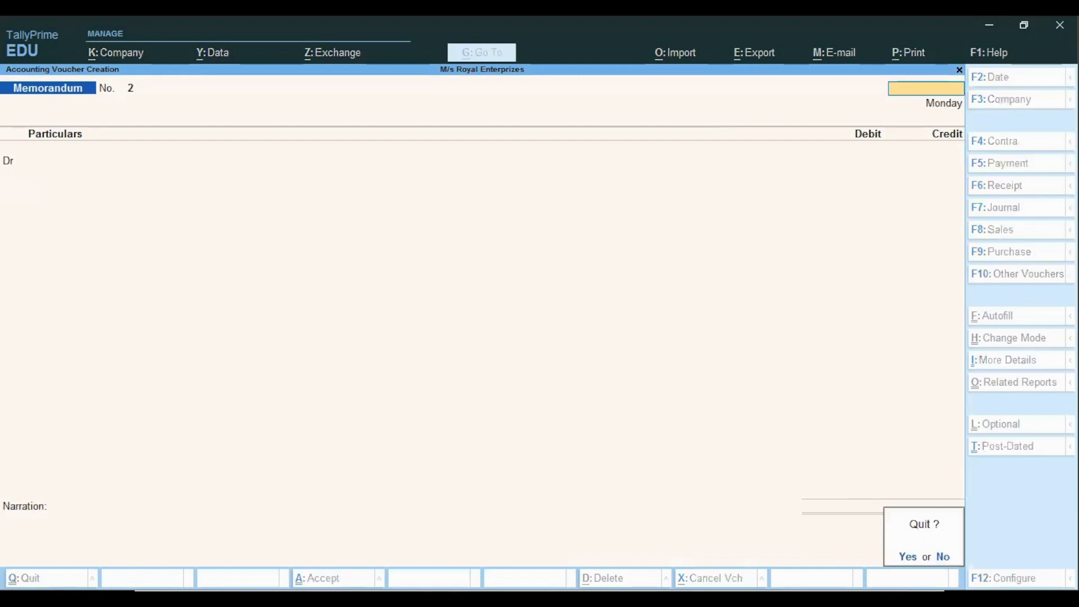
key(Return)
key(Down)
key(Down)
key(Down)
key(Down)
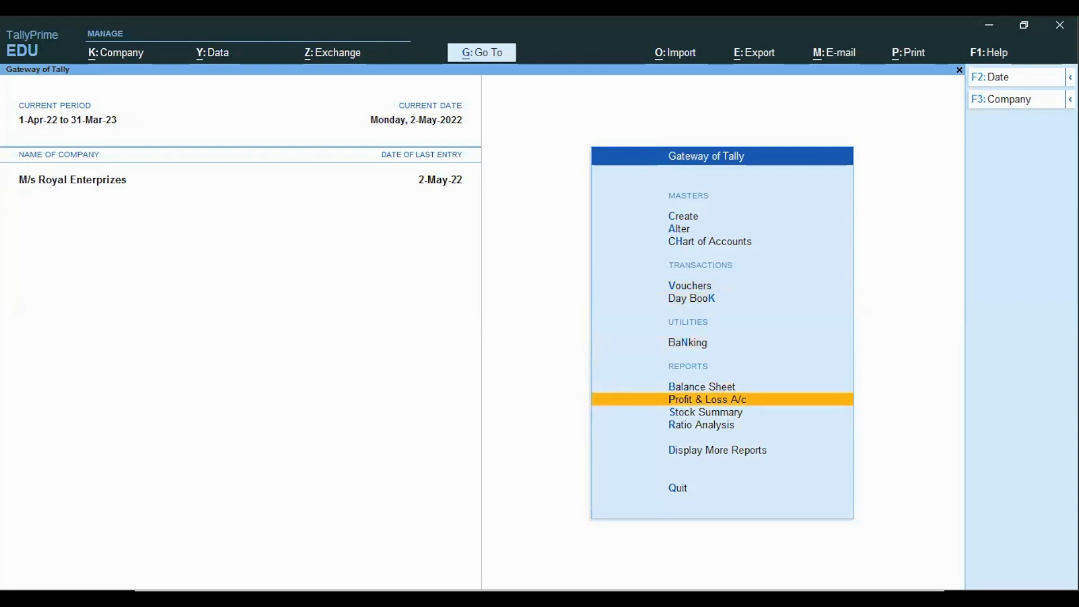
key(Return)
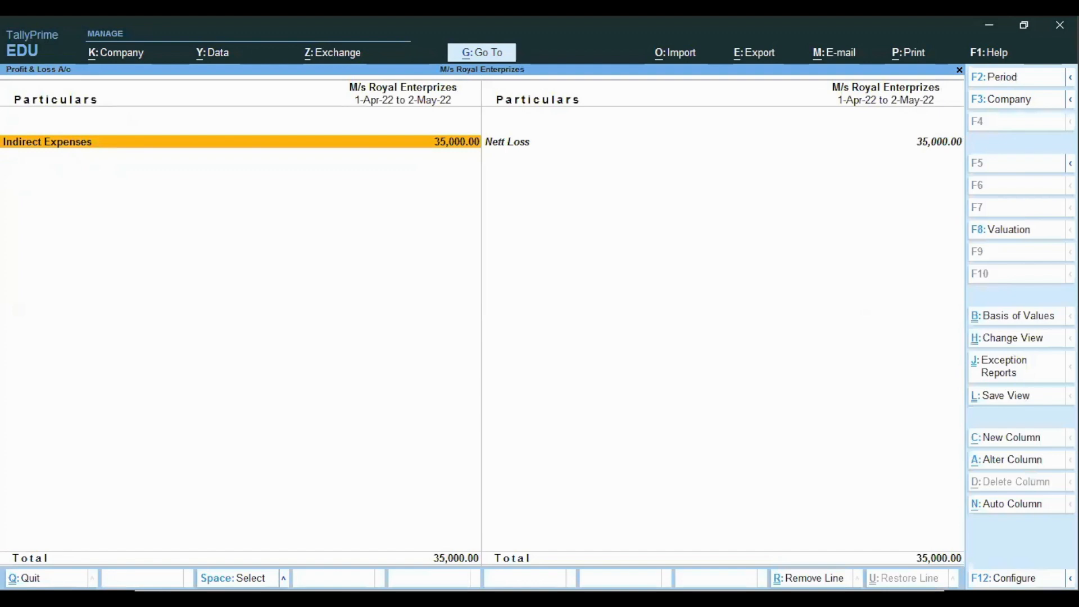
key(alt)
key(alt+F2)
key(BackSpace)
key(Return)
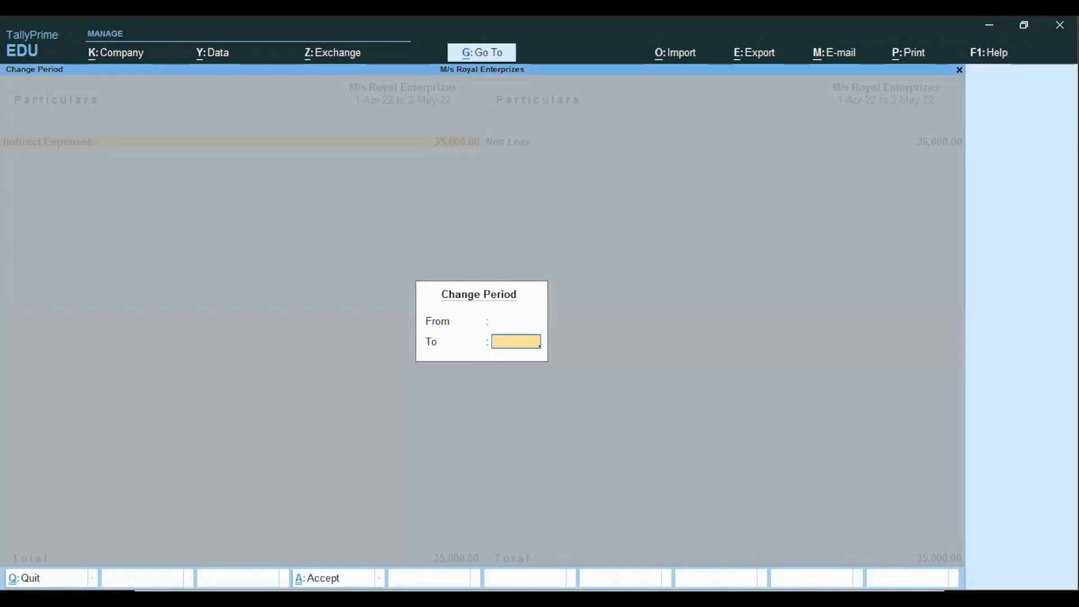
key(Escape)
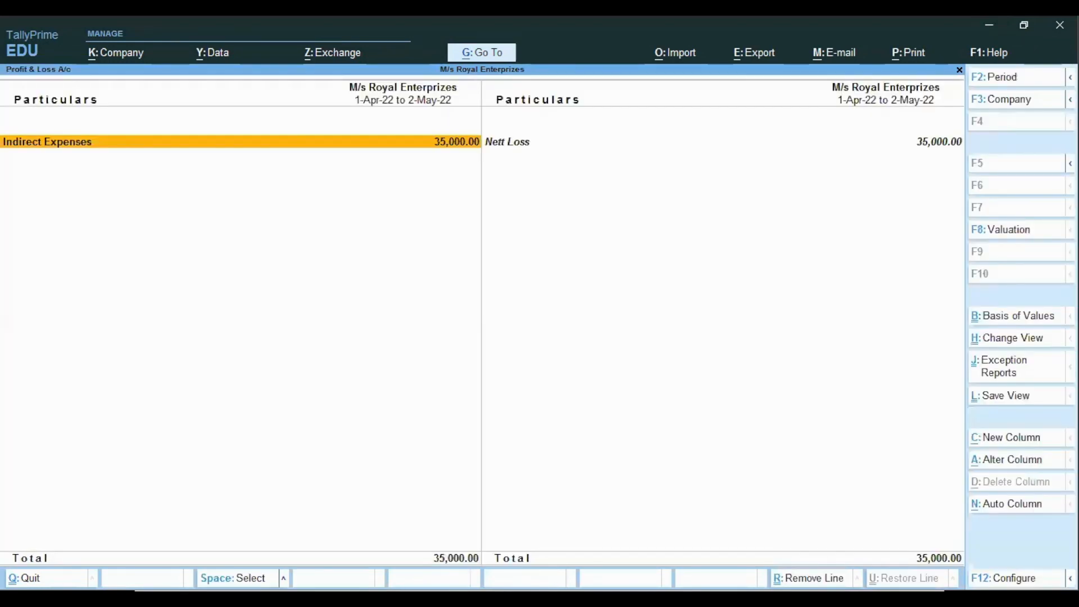
Examine the Indirect Expenses breakdown, then return and review the Balance Sheet
key(Return)
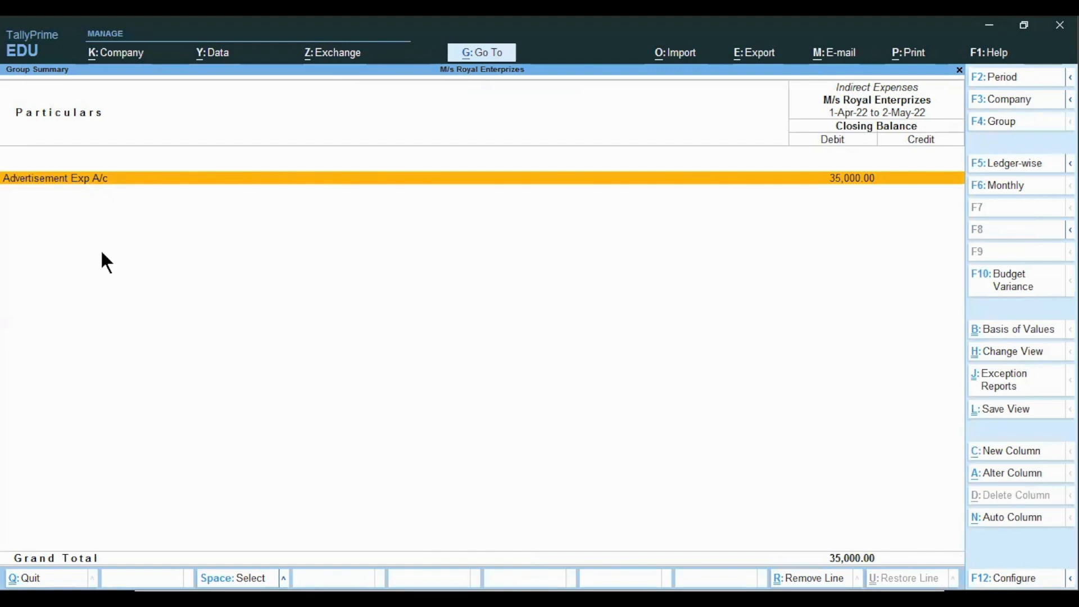
key(Escape)
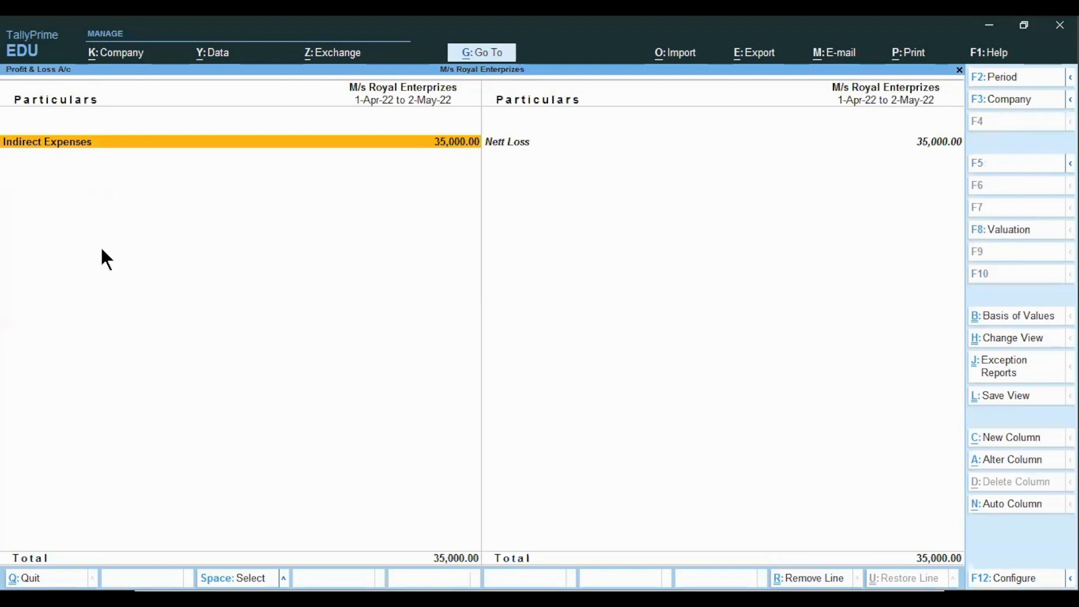
key(Escape)
key(Down)
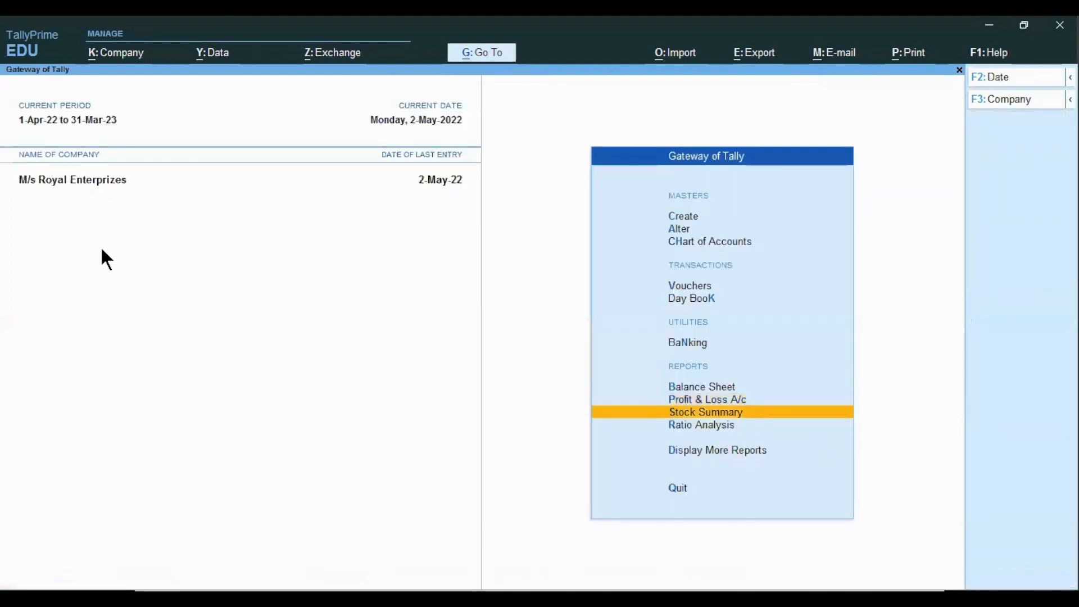
key(Up)
key(Up)
key(Return)
key(Right)
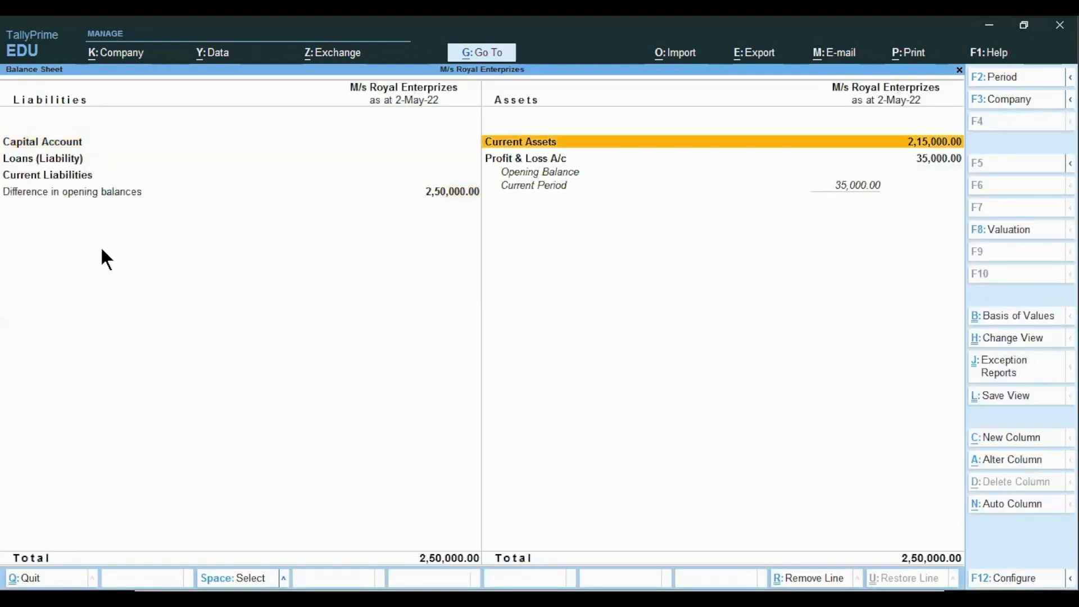
Drill down from Current Assets through Cash-in-Hand into the Cash ledger's May vouchers, then return to the monthly summary
key(Return)
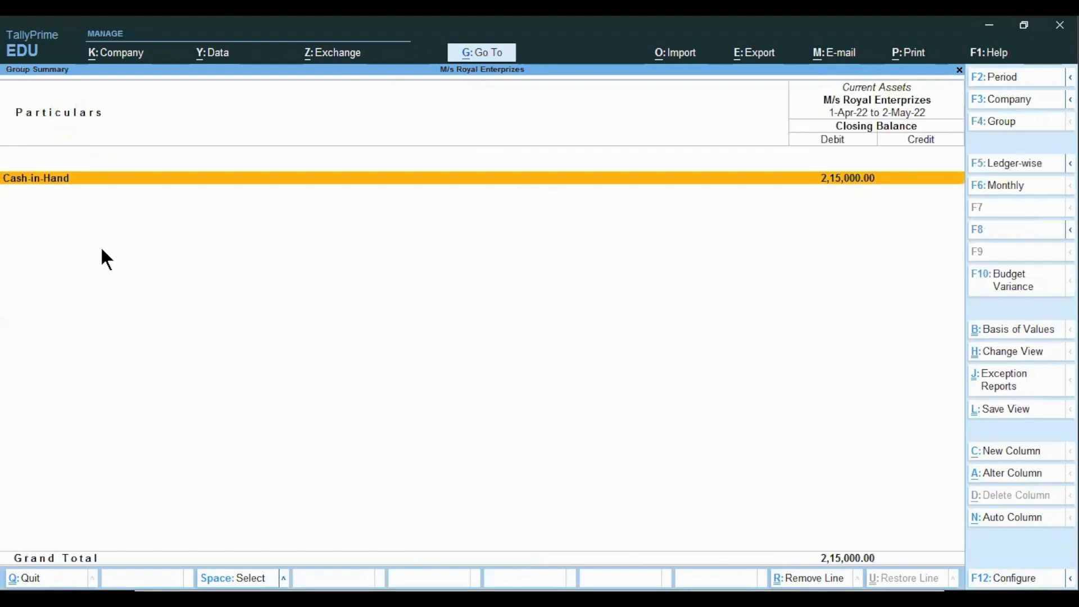
key(Return)
key(Return)
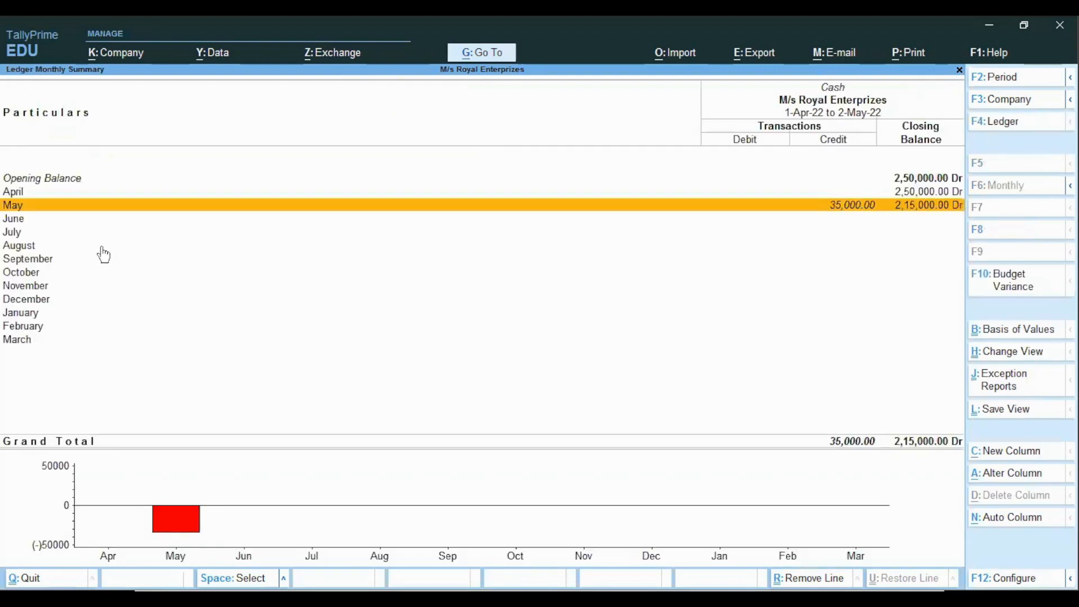
key(Return)
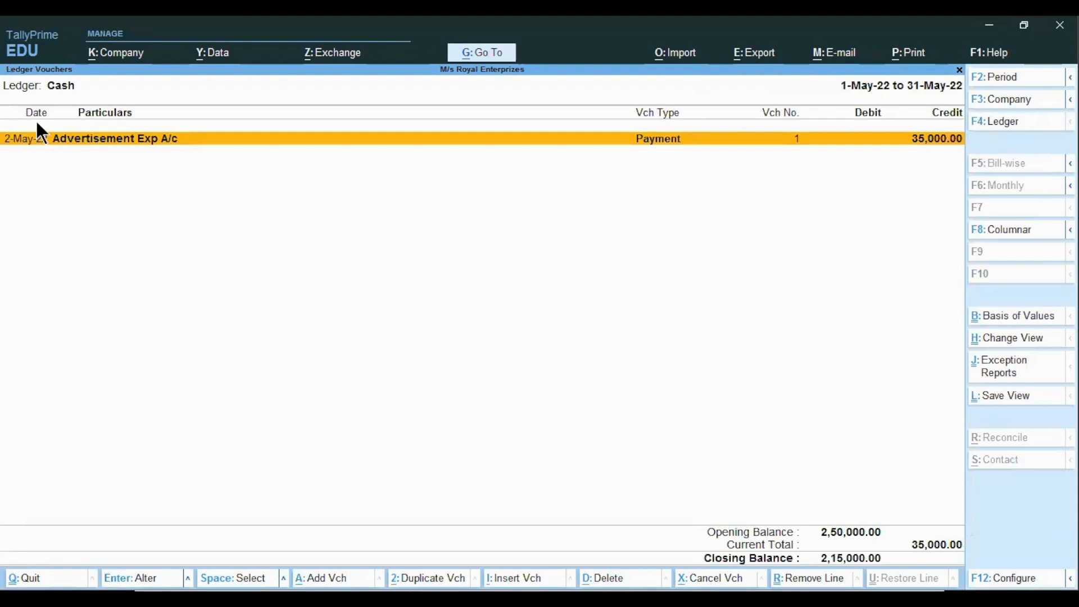
key(Escape)
key(Up)
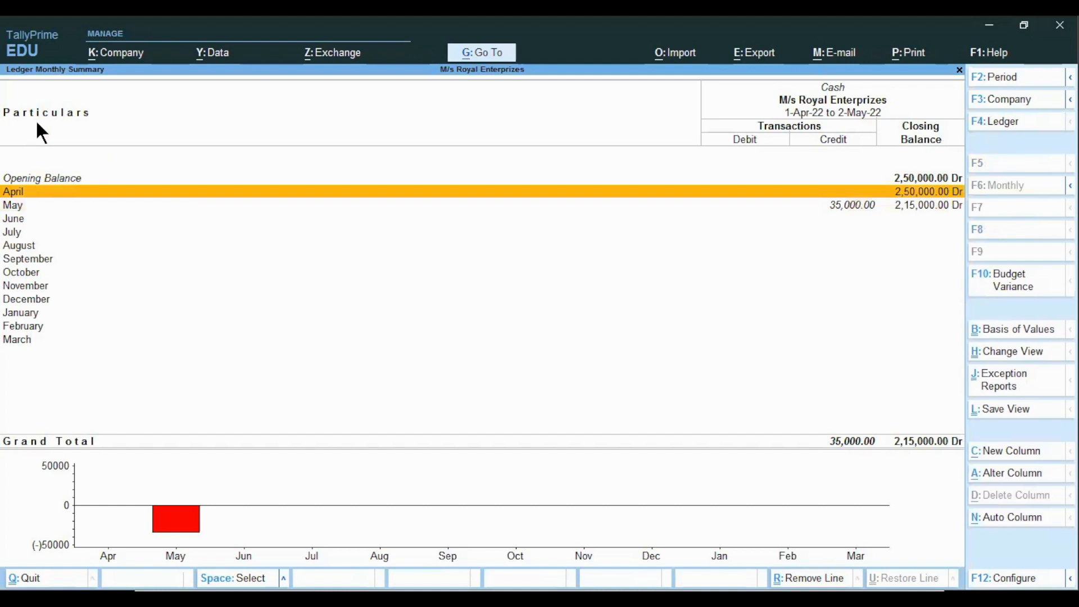
key(alt)
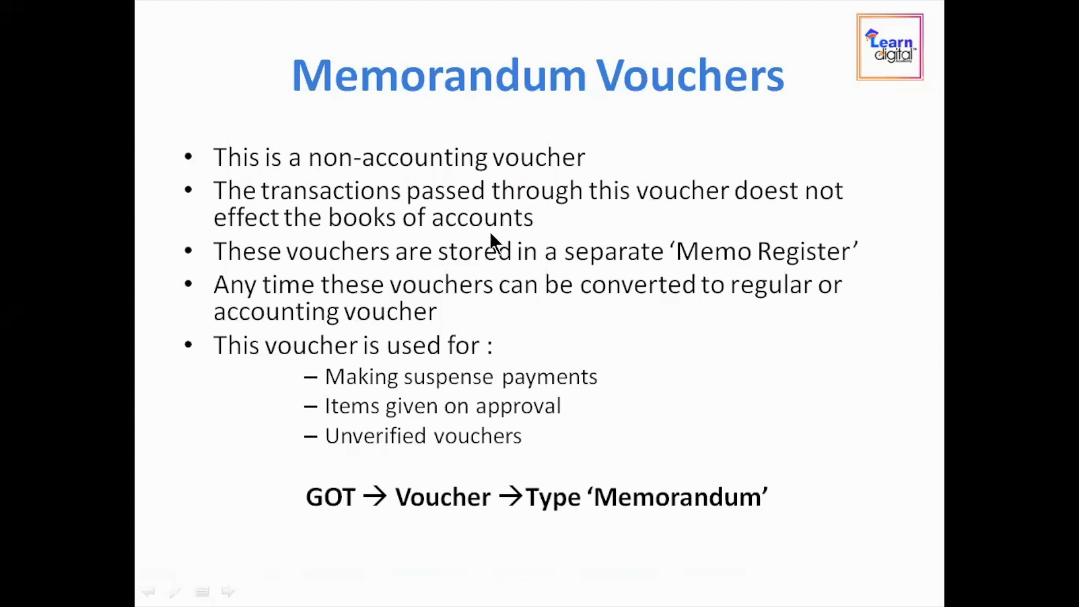
click(394, 375)
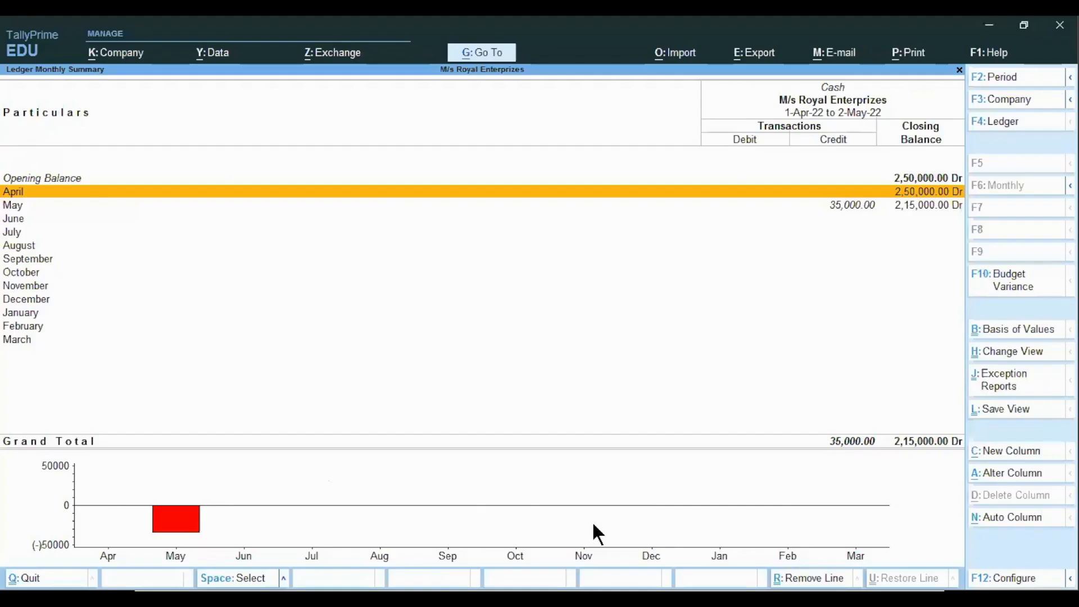
Open the Memorandum Register from Exception Reports under Display More Reports
key(Escape)
key(Escape)
key(Escape)
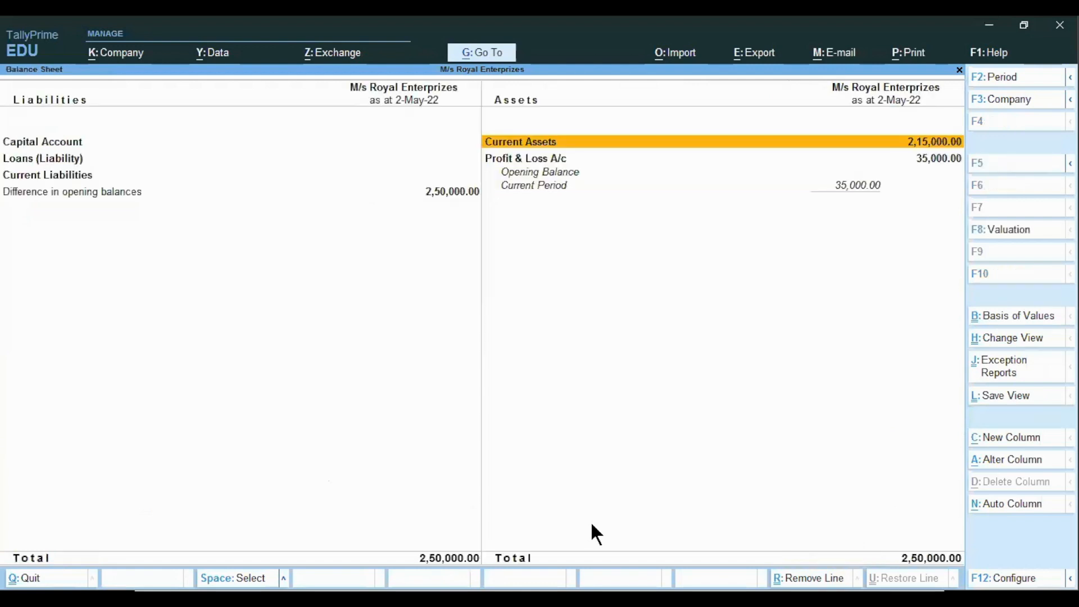
key(Escape)
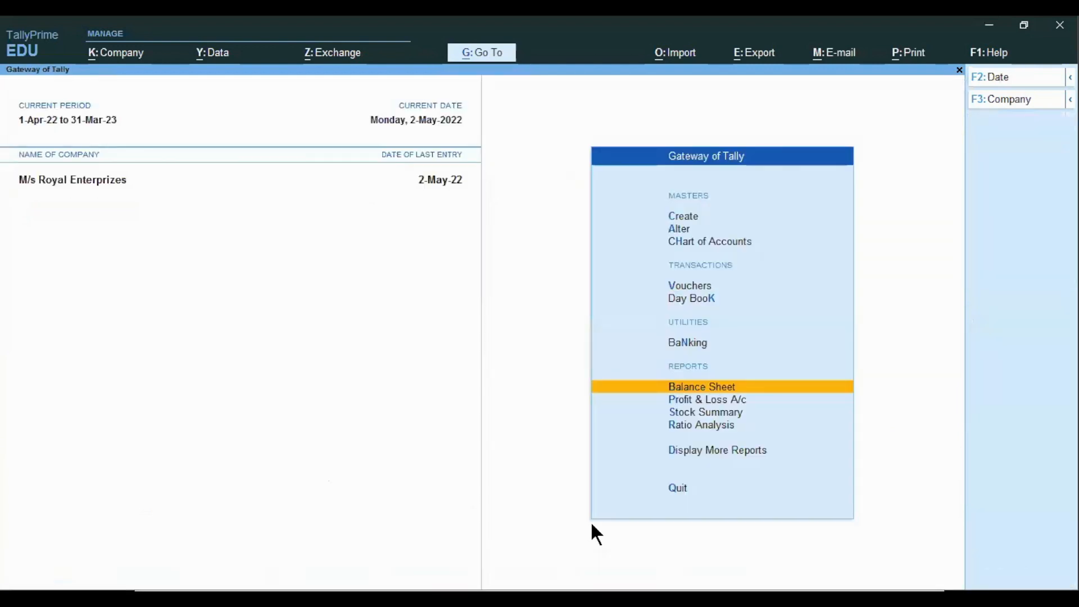
key(d)
key(Down)
key(Down)
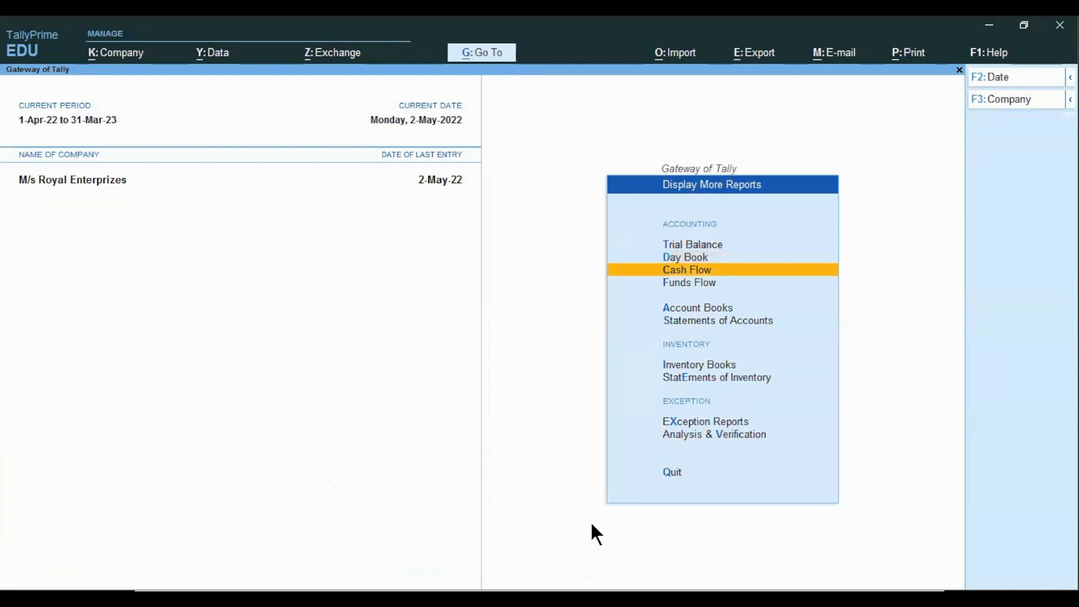
key(Down)
key(Down)
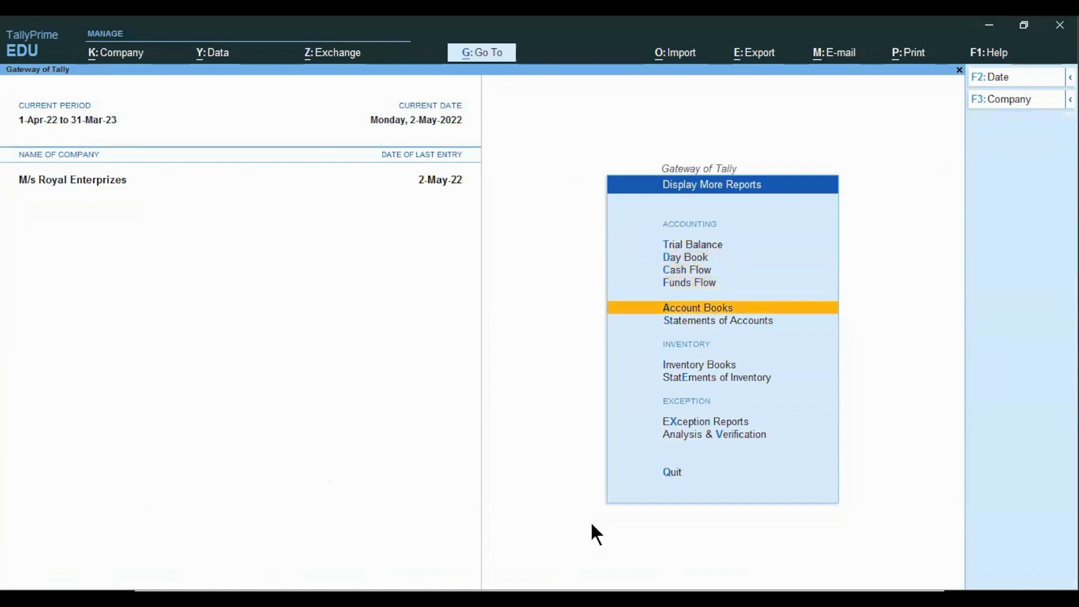
key(s)
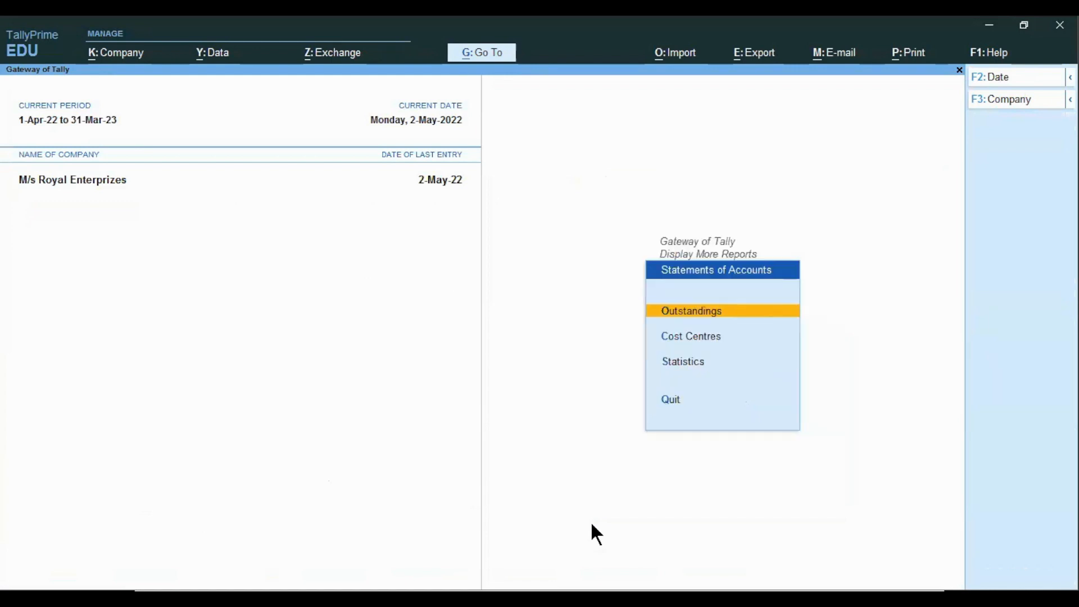
key(Escape)
key(Down)
key(Down)
key(Return)
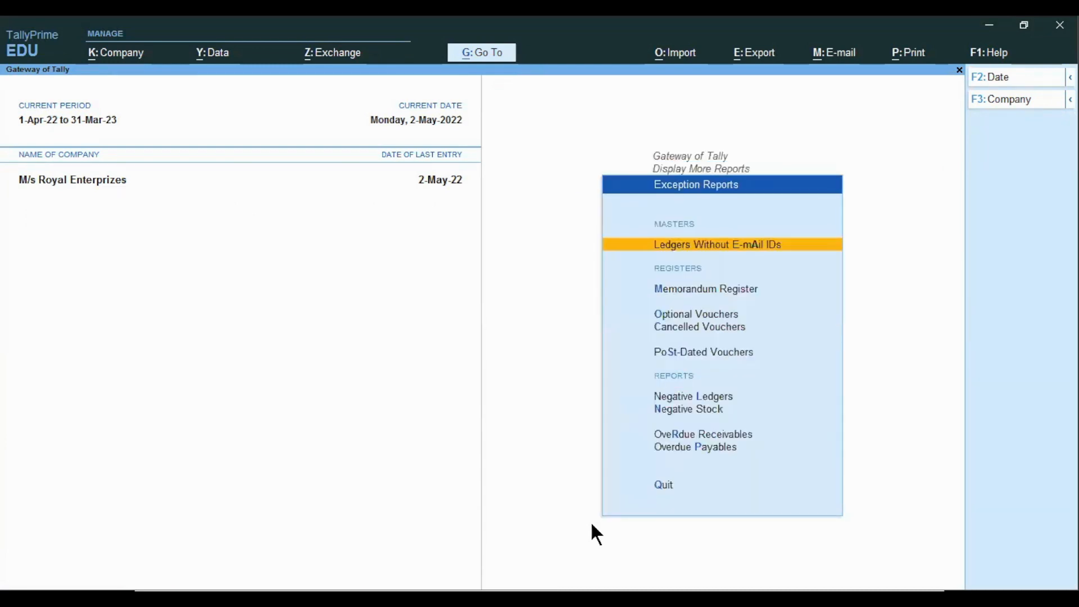
key(Down)
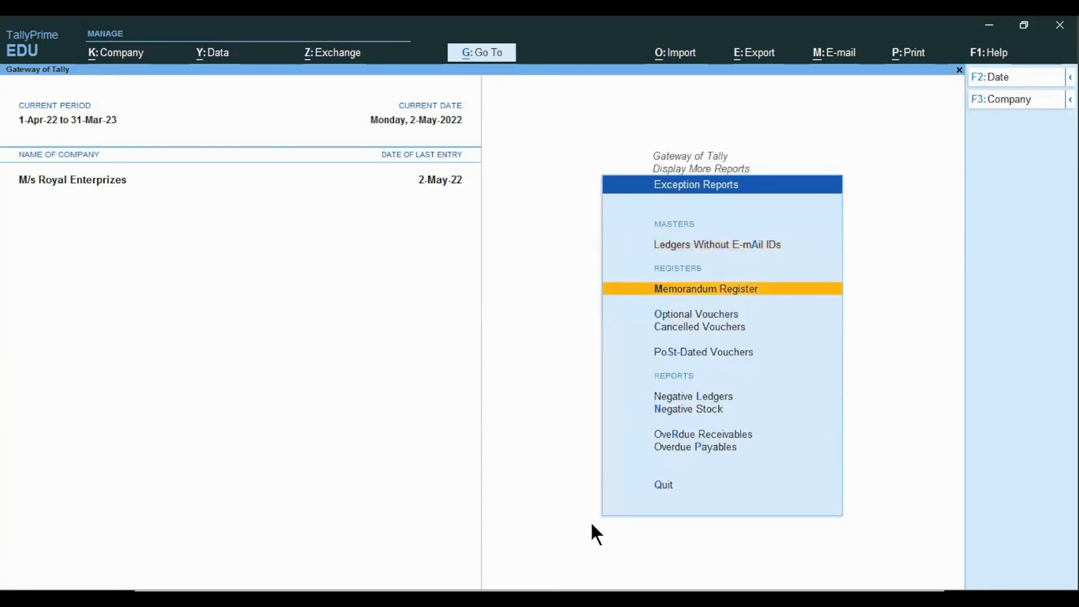
key(Return)
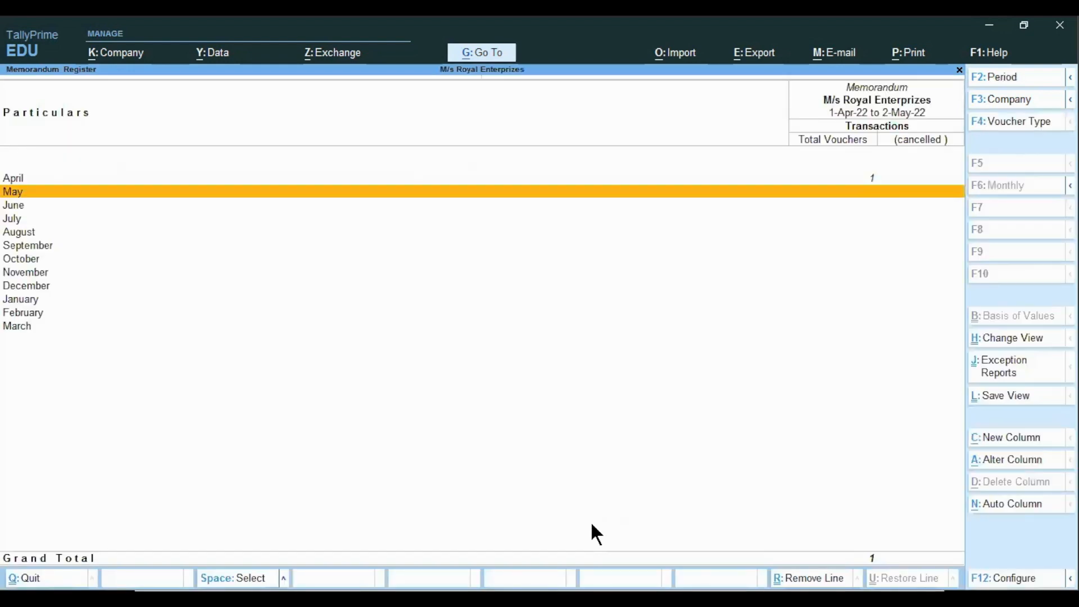
Open April's memorandum voucher for Printing & Stationery Exp A/c for alteration
key(Up)
key(Return)
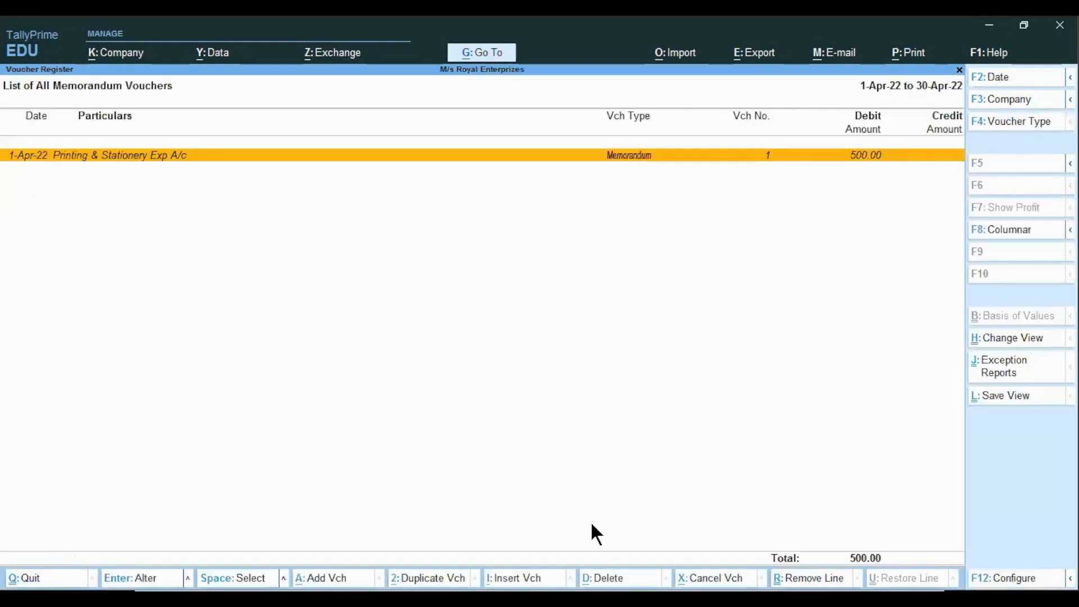
key(Return)
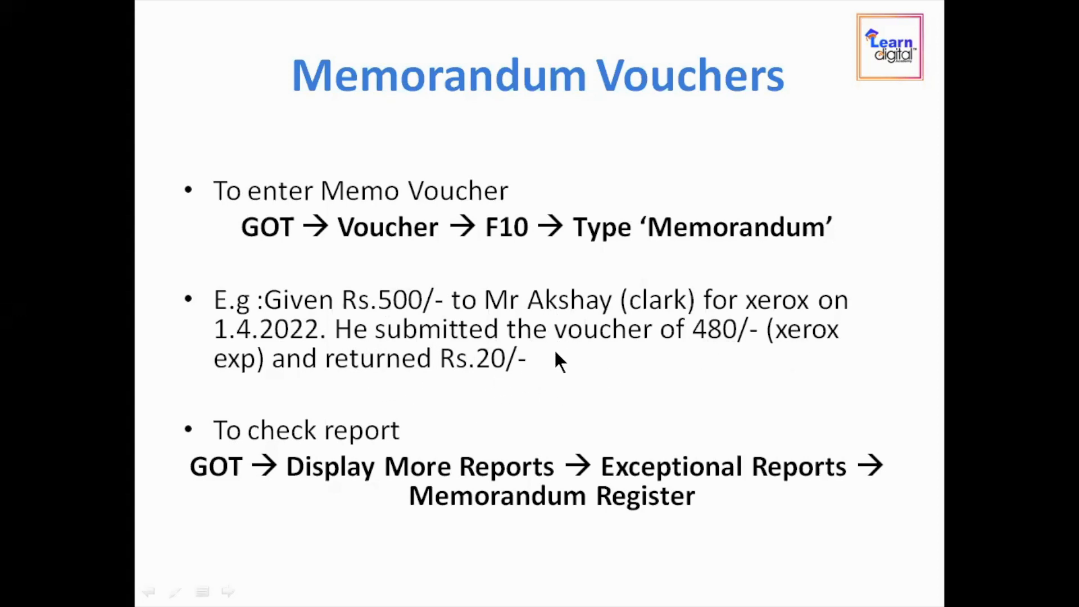
key(alt+Tab)
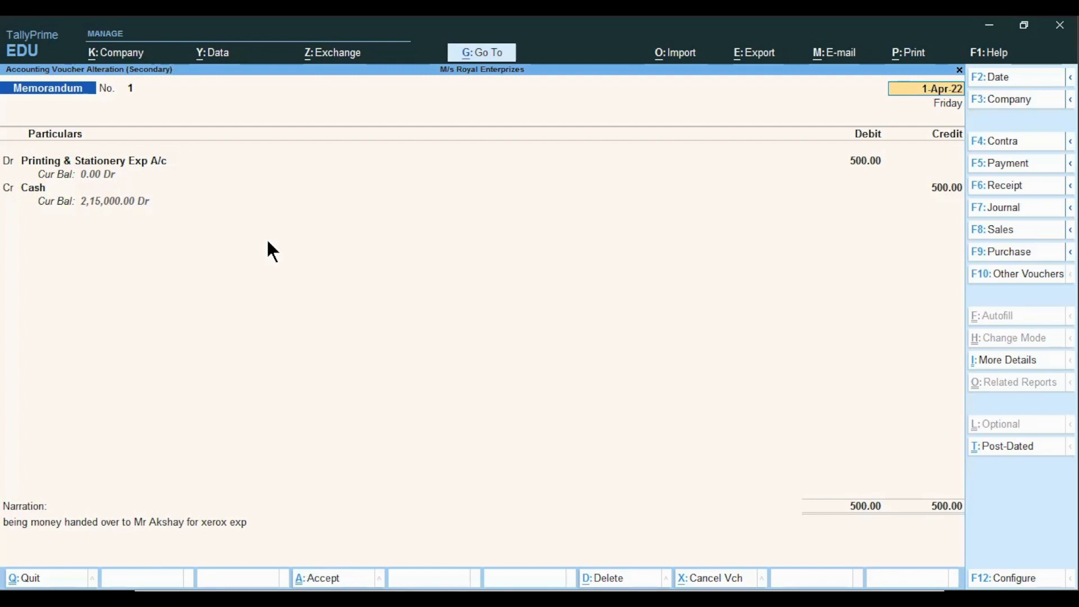
Change the Printing & Stationery Exp A/c debit and the Cash credit to 480
key(Return)
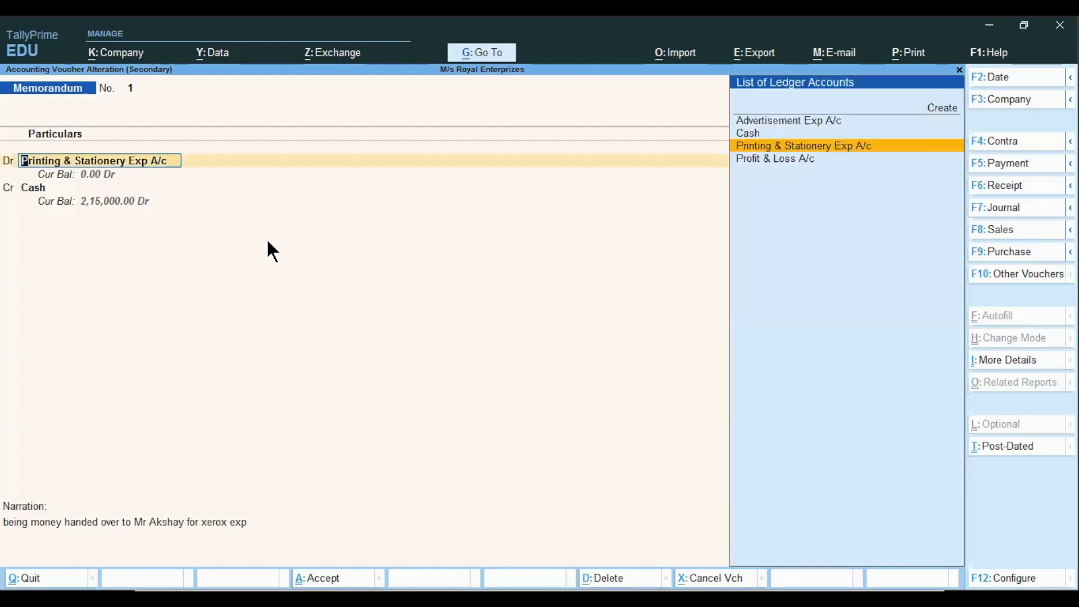
key(Return)
text(480)
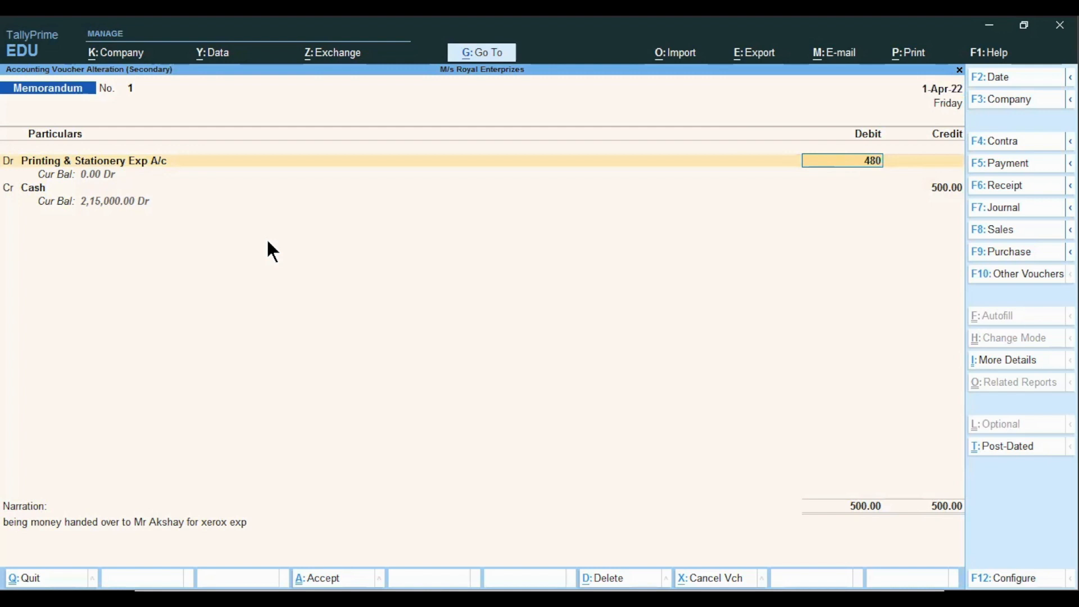
key(Return)
key(Return)
key(Return)
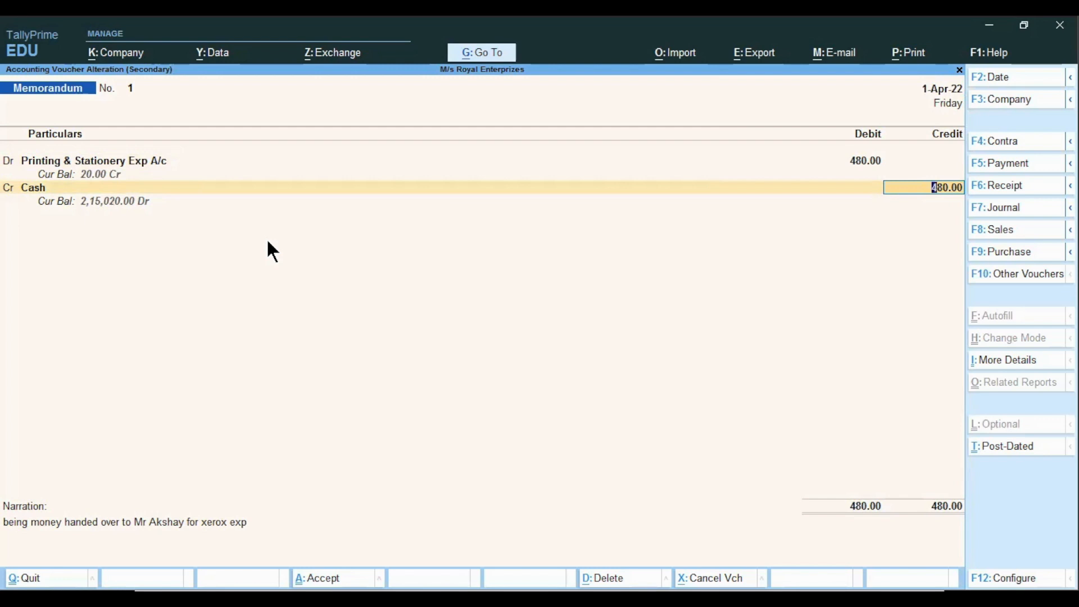
Try to rewrite the narration as being money spent on xerox
key(Return)
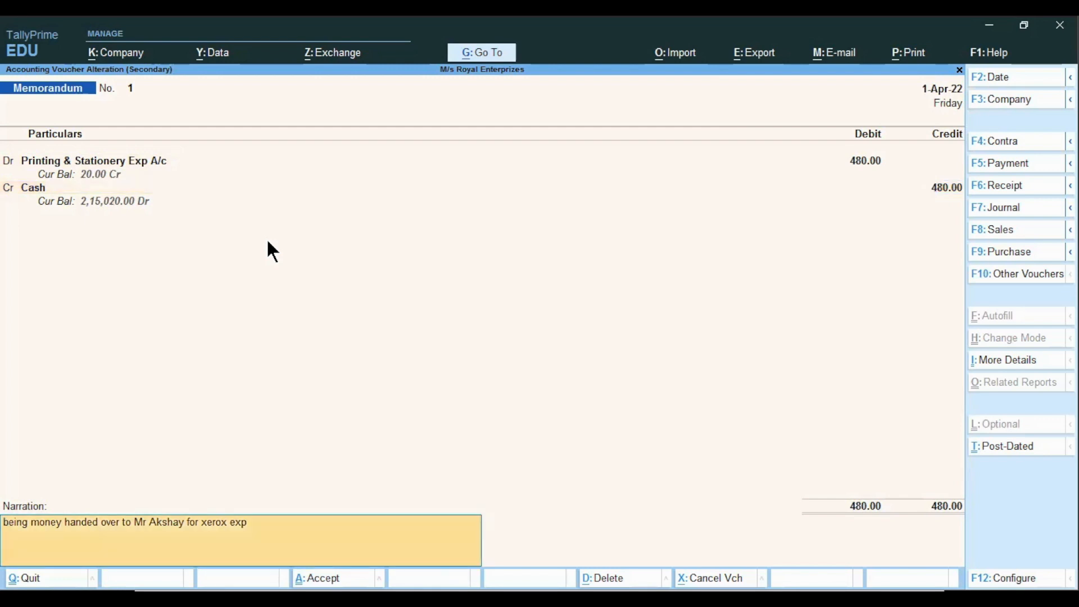
text(being money)
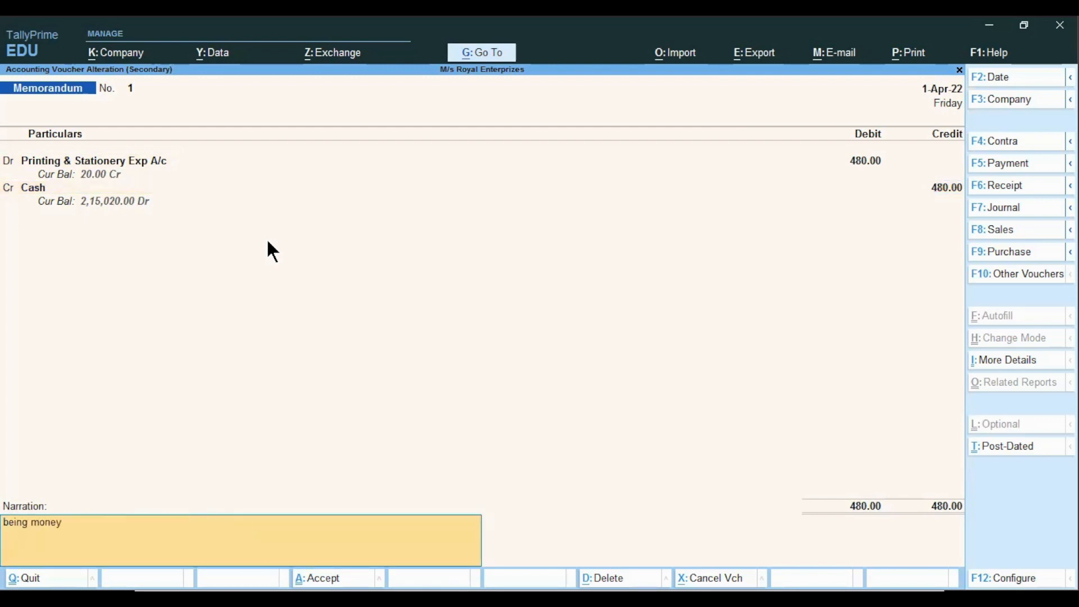
text( spent on xrox)
key(BackSpace)
text(erox)
Convert the memorandum voucher into a Payment voucher and accept it
click(1007, 167)
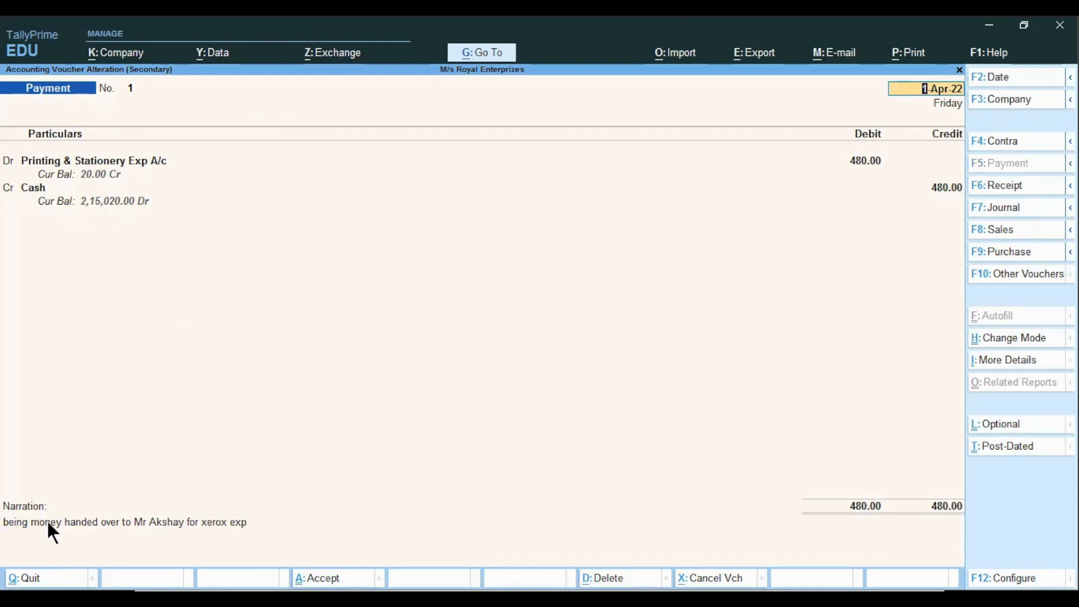
key(ctrl)
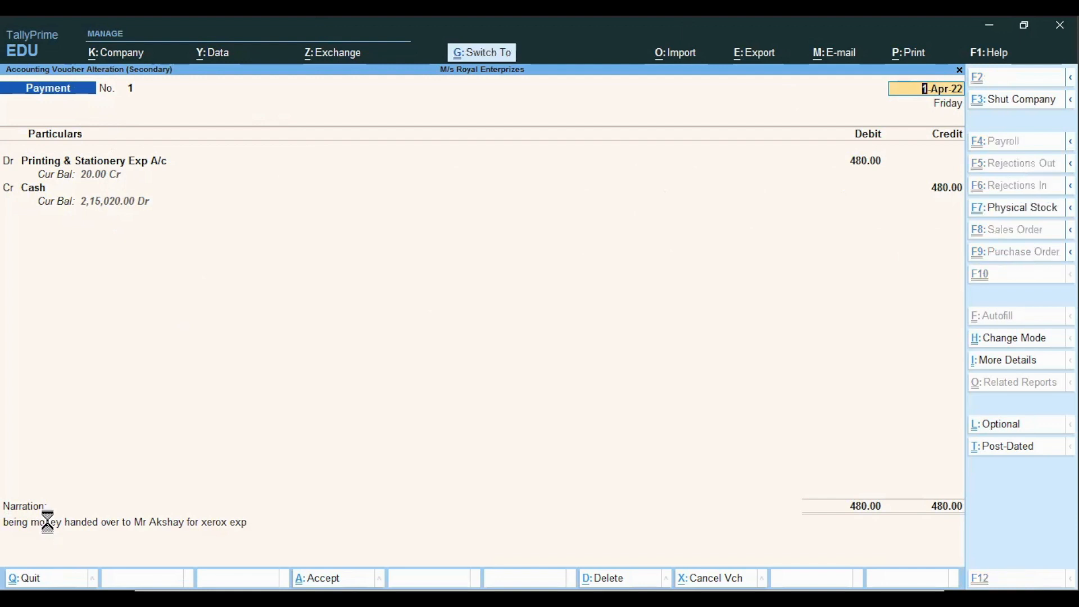
key(ctrl+a)
key(Escape)
key(Escape)
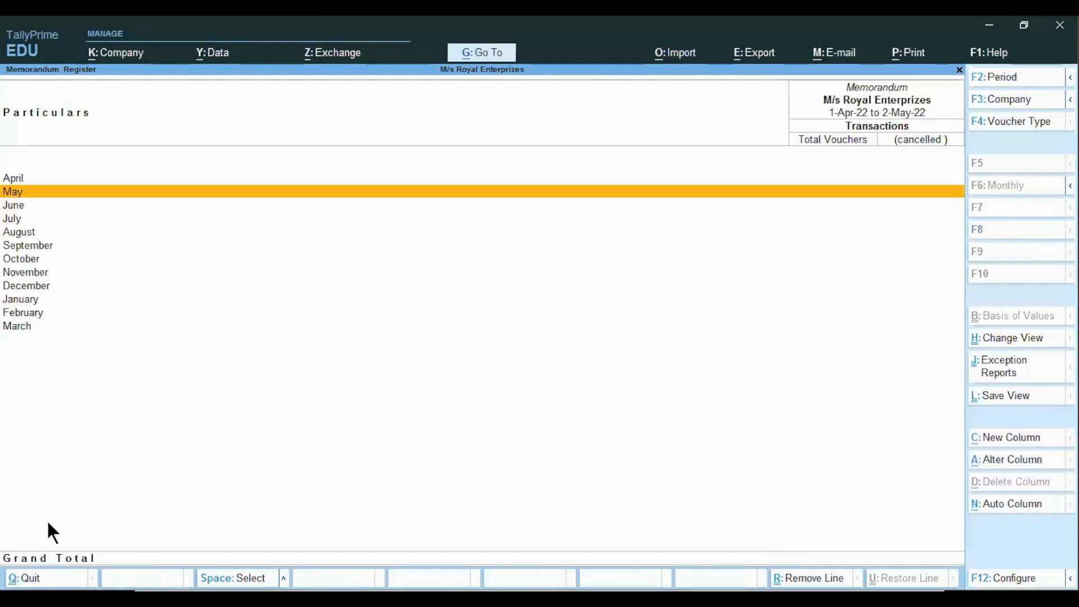
Return to the Gateway and open the Profit & Loss A/c report
key(Escape)
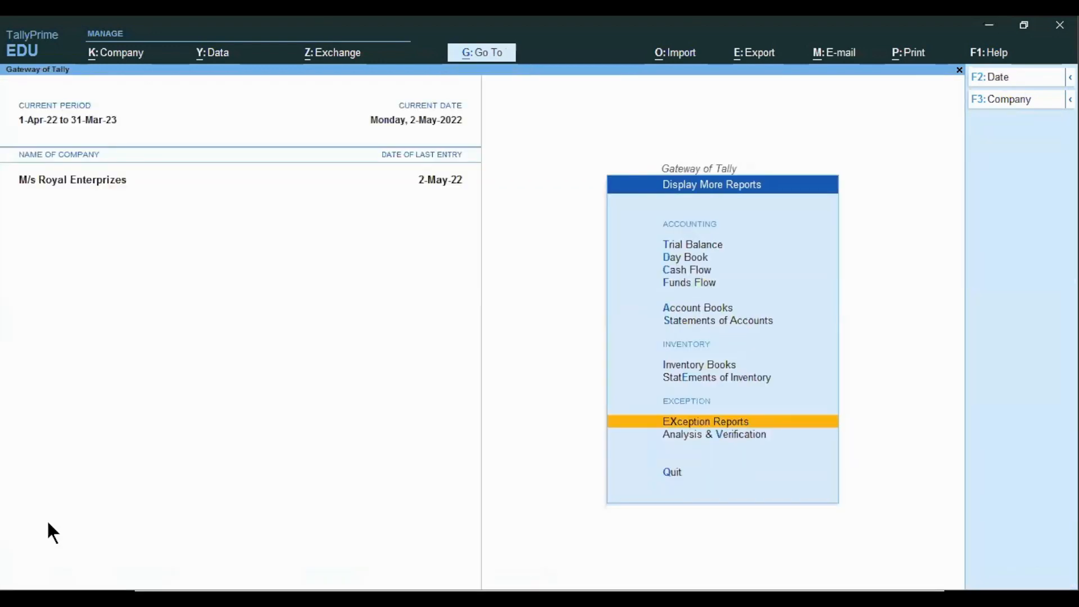
key(Escape)
key(Up)
key(Up)
key(Up)
key(Return)
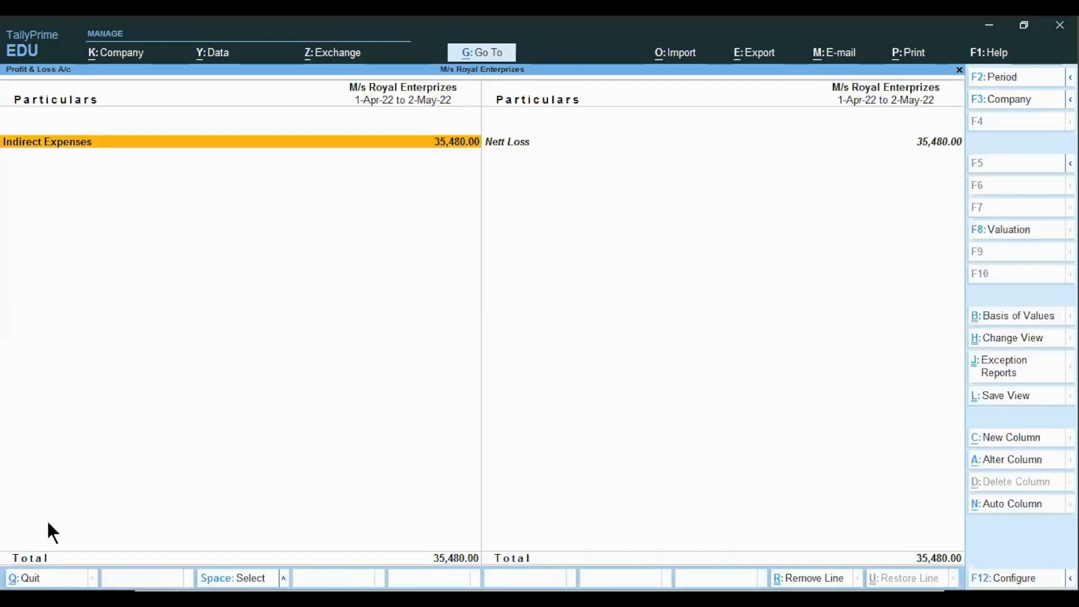
Review the report period in the Change Period dialog starting 1-4-2022 and accept it
key(alt+F2)
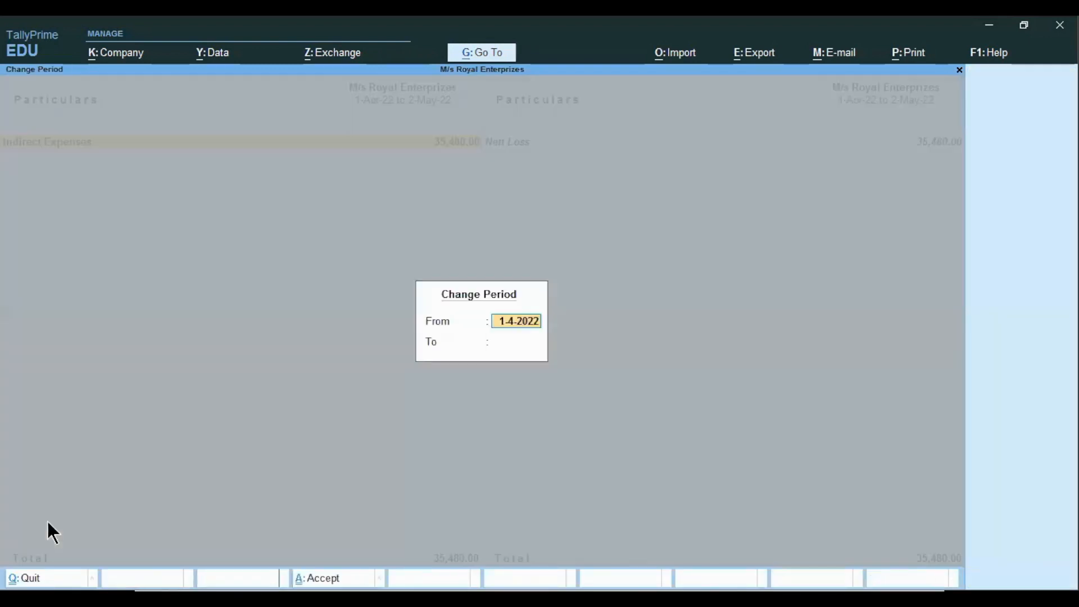
key(BackSpace)
key(Return)
key(Return)
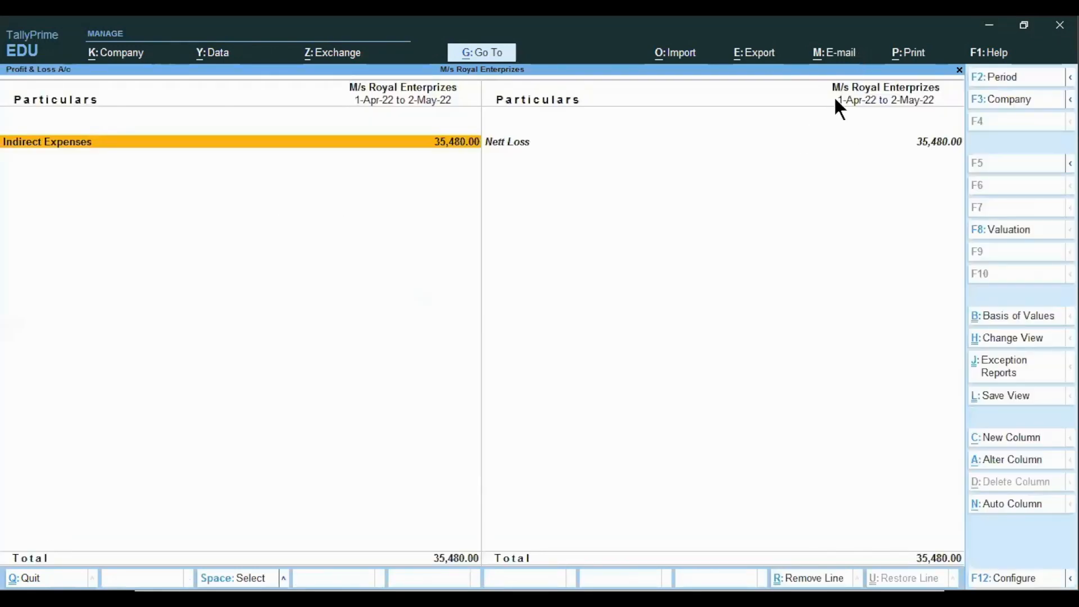
Examine the Indirect Expenses breakdown and return to the Profit & Loss A/c
click(75, 145)
key(Down)
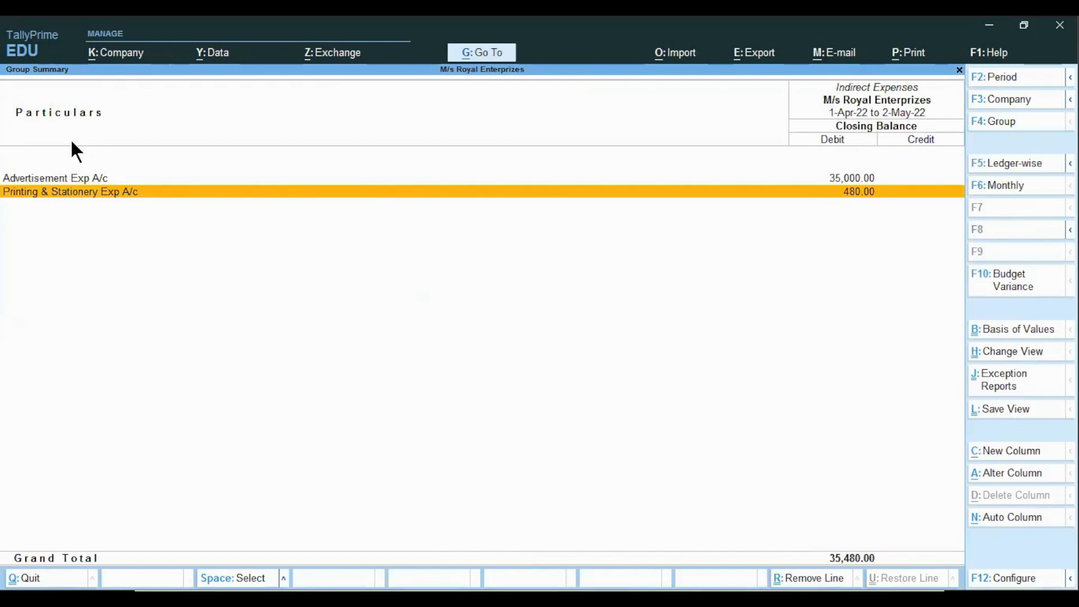
key(Escape)
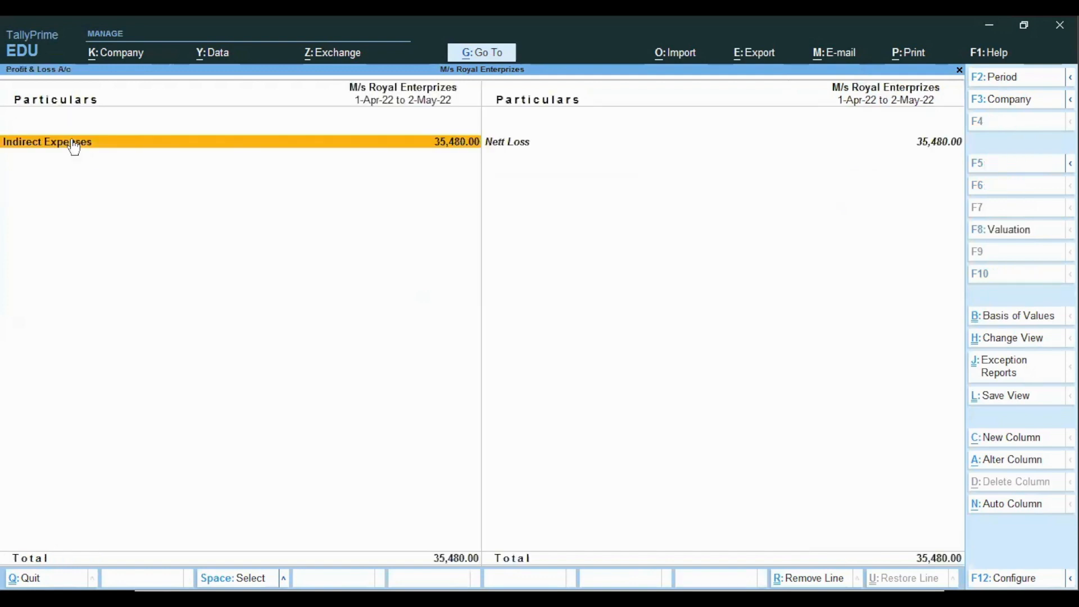
key(alt+Tab)
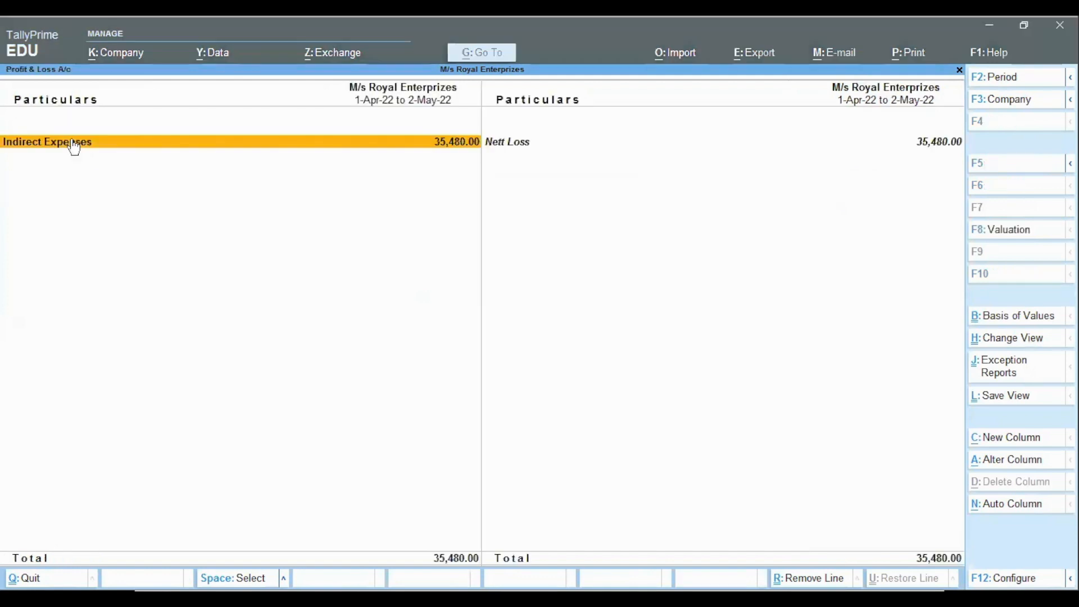
key(alt+Tab)
key(alt+Tab)
key(alt+Tab)
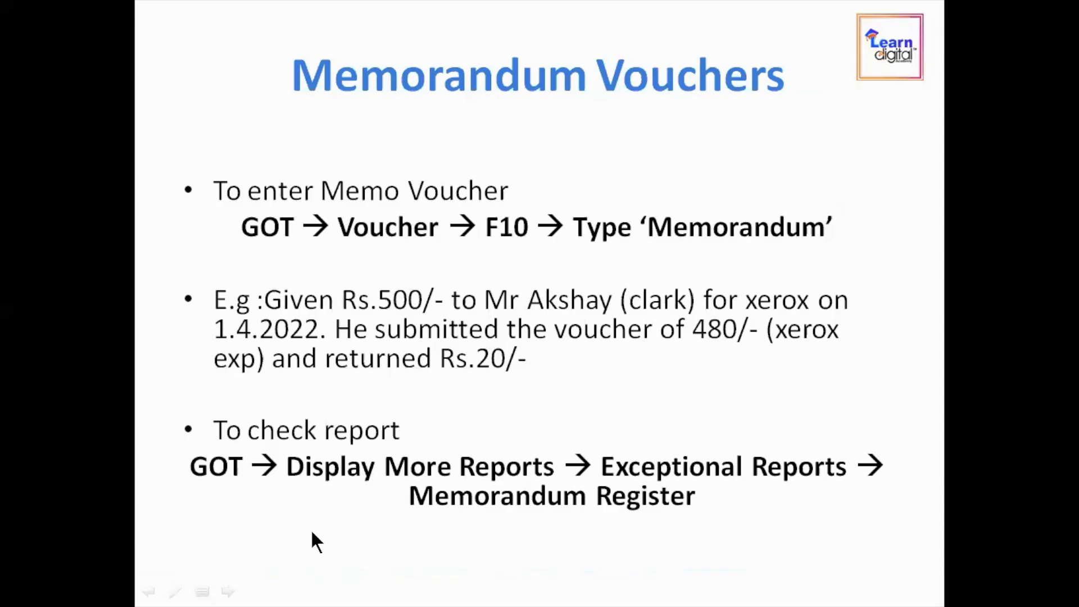
scroll(312, 530, up, 1)
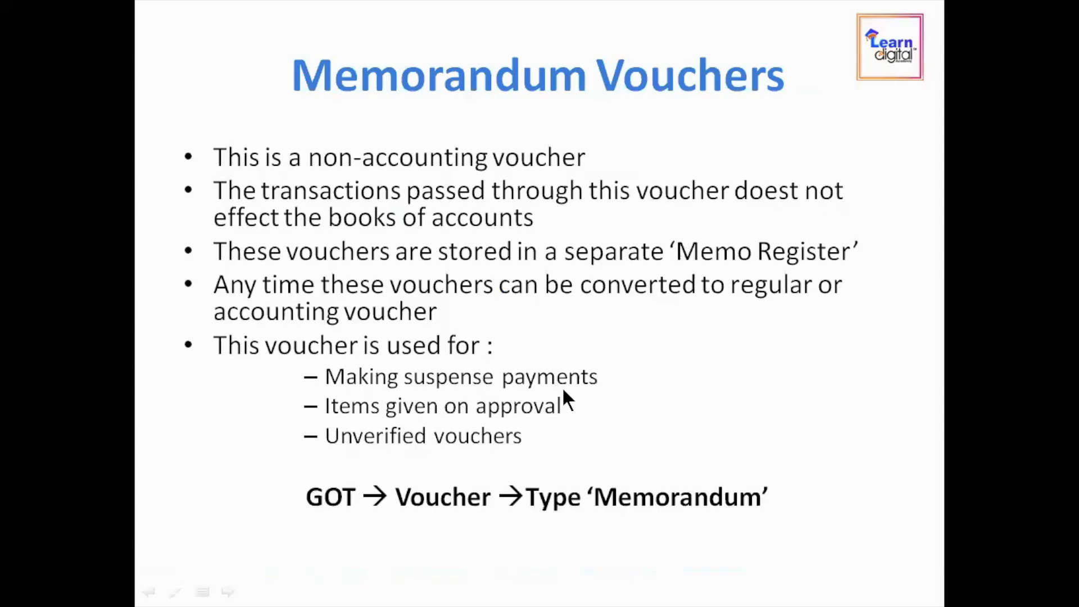
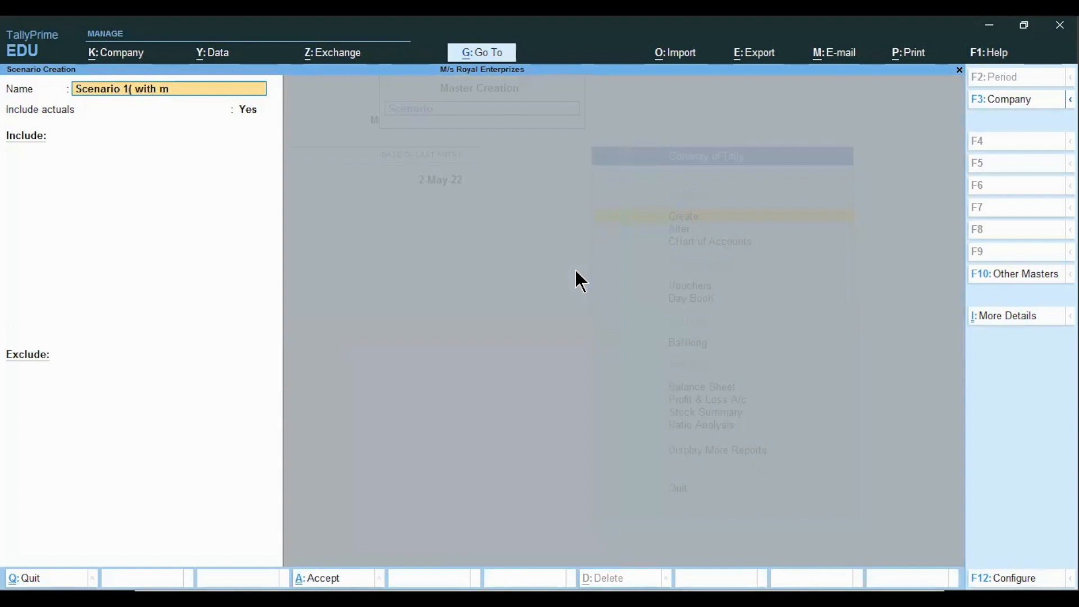
Name the new scenario Scenario 1( with Memo)
text(emo))
key(Return)
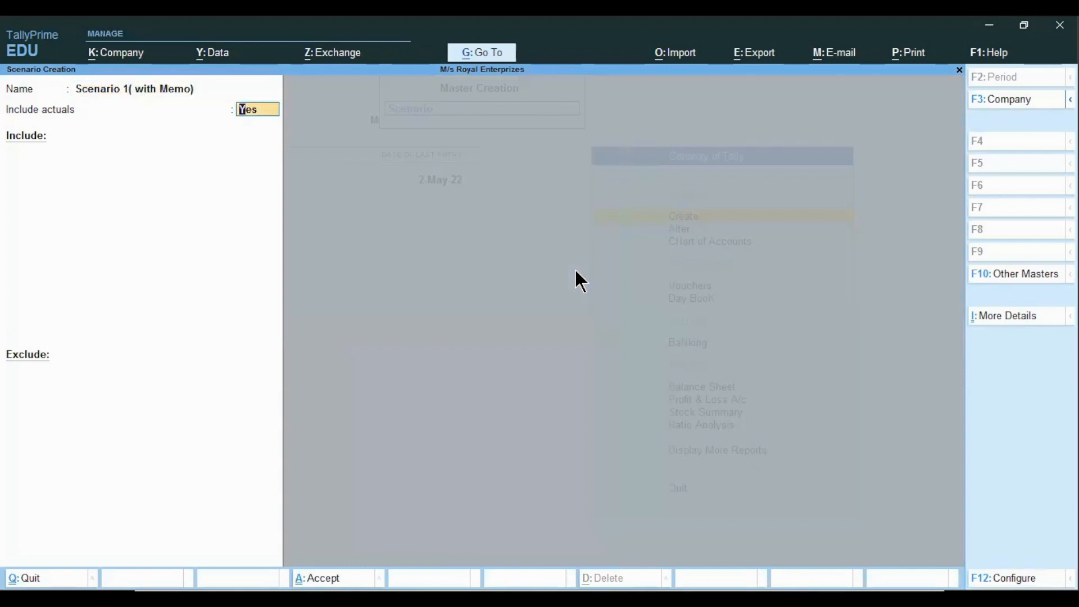
Keep actuals included, add Memorandum vouchers to the Include list, leave Exclude empty, and accept the scenario
key(Return)
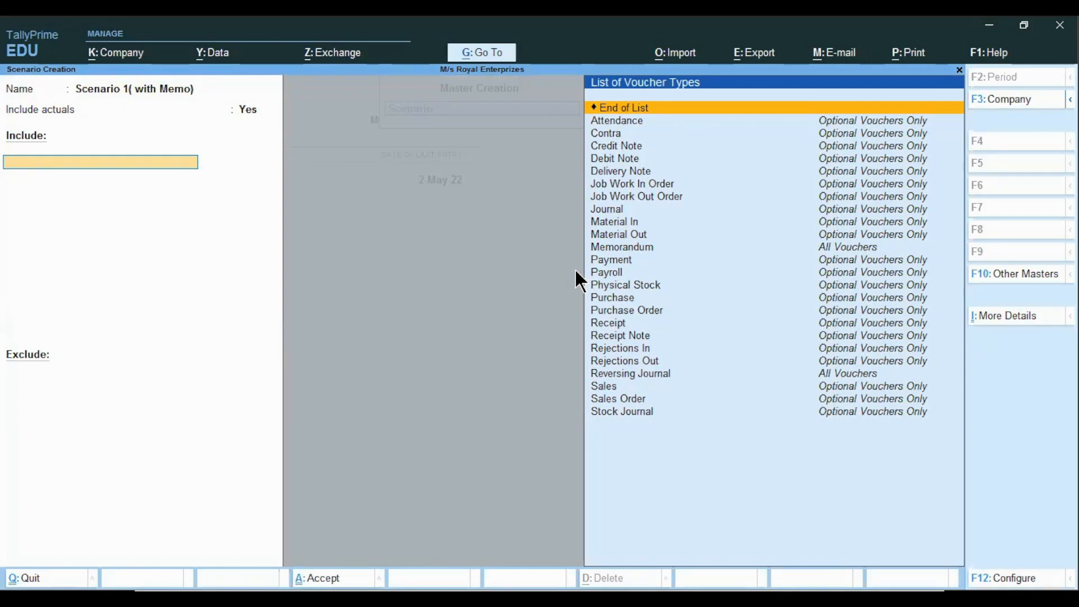
key(Down)
key(Down)
key(Down)
key(Down)
key(Down)
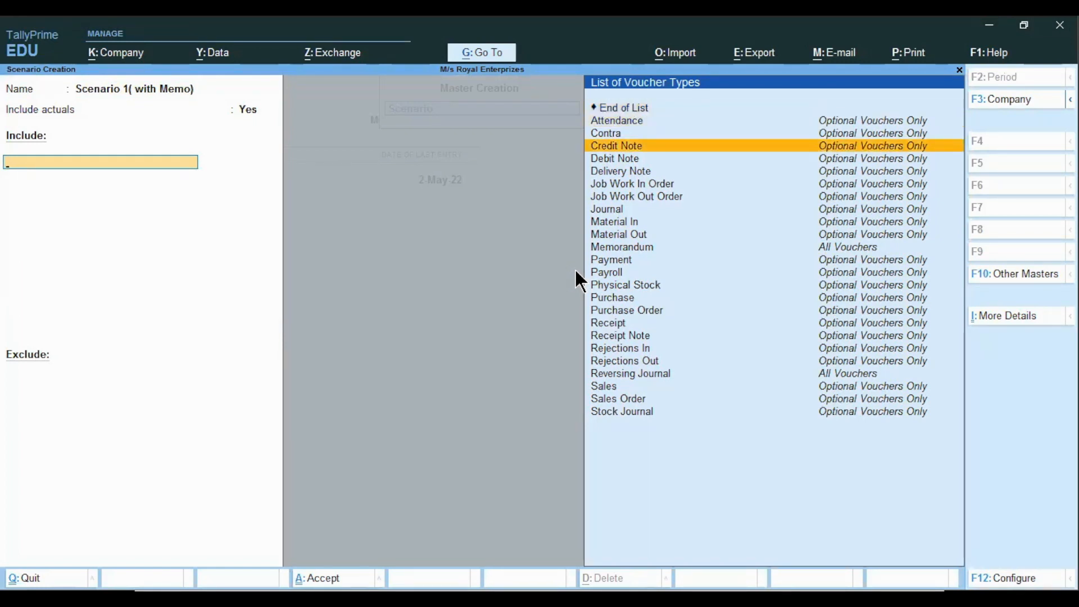
key(Down)
key(Down)
key(Down)
key(Down)
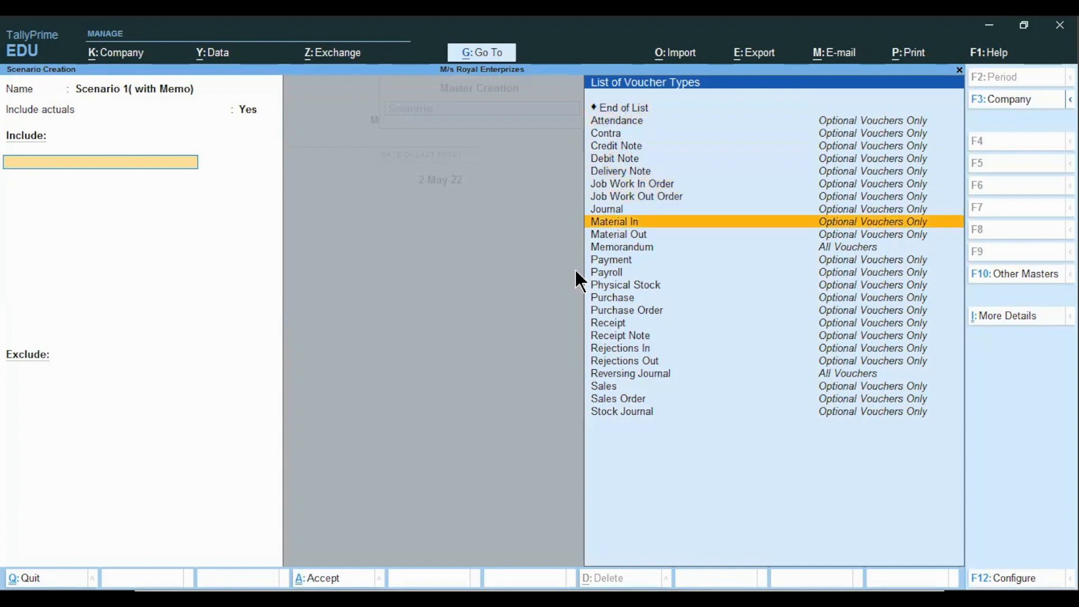
key(Down)
key(Down)
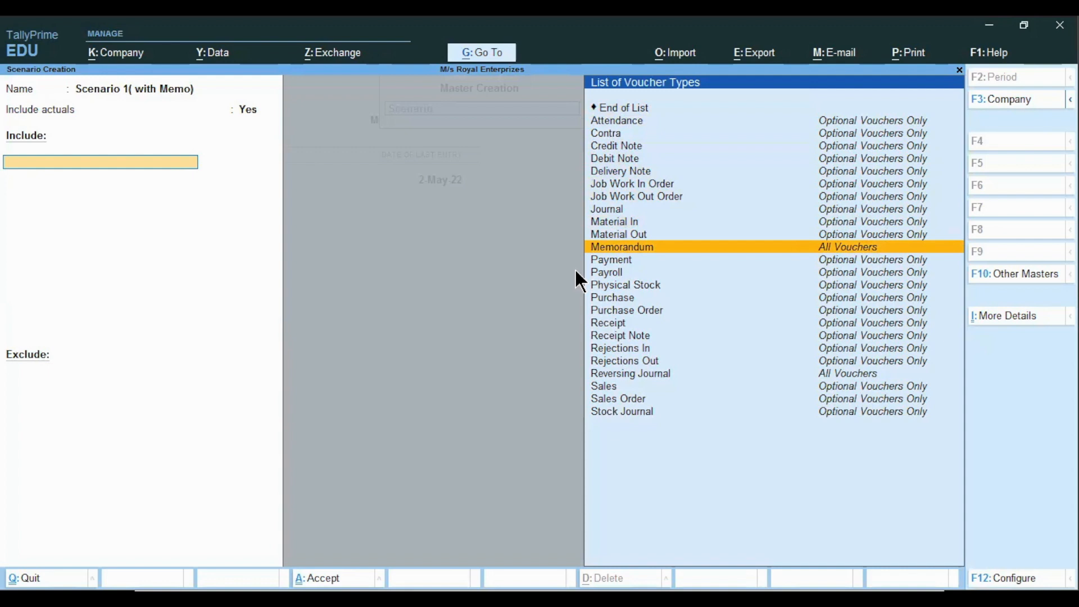
key(Return)
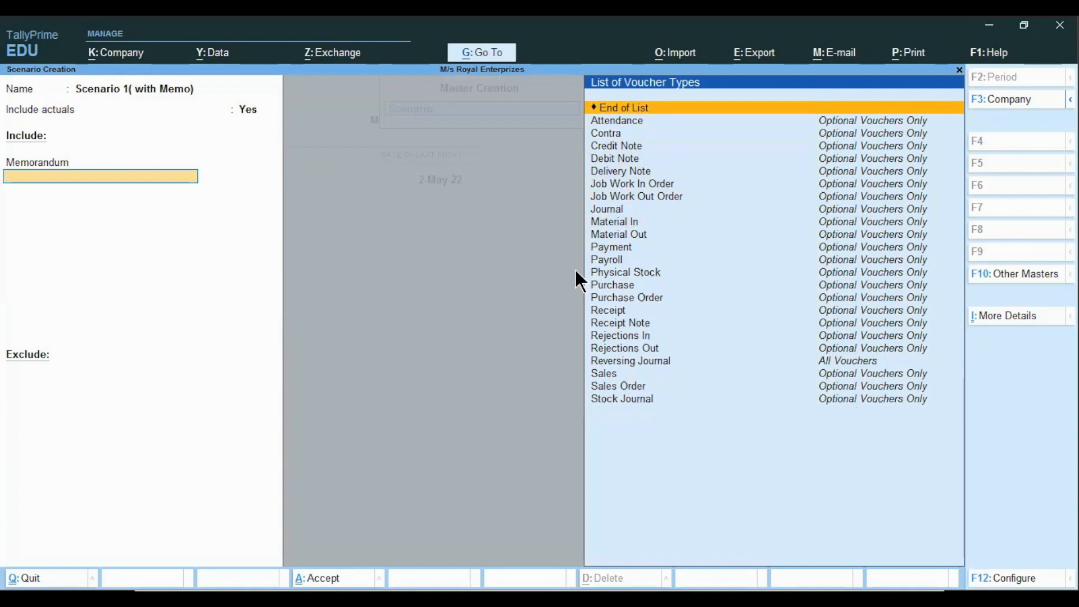
key(Return)
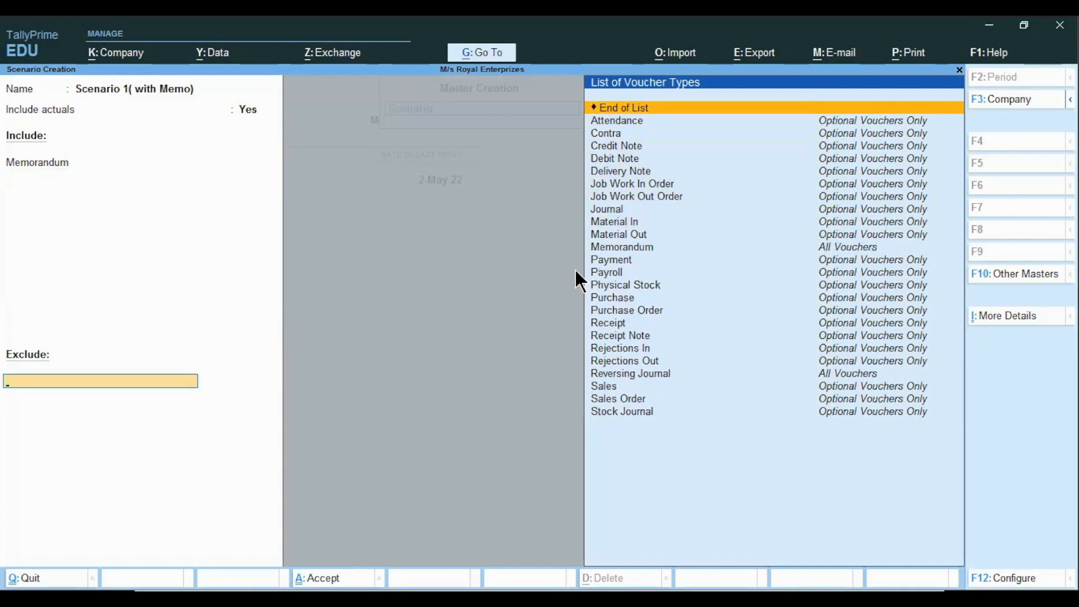
key(Return)
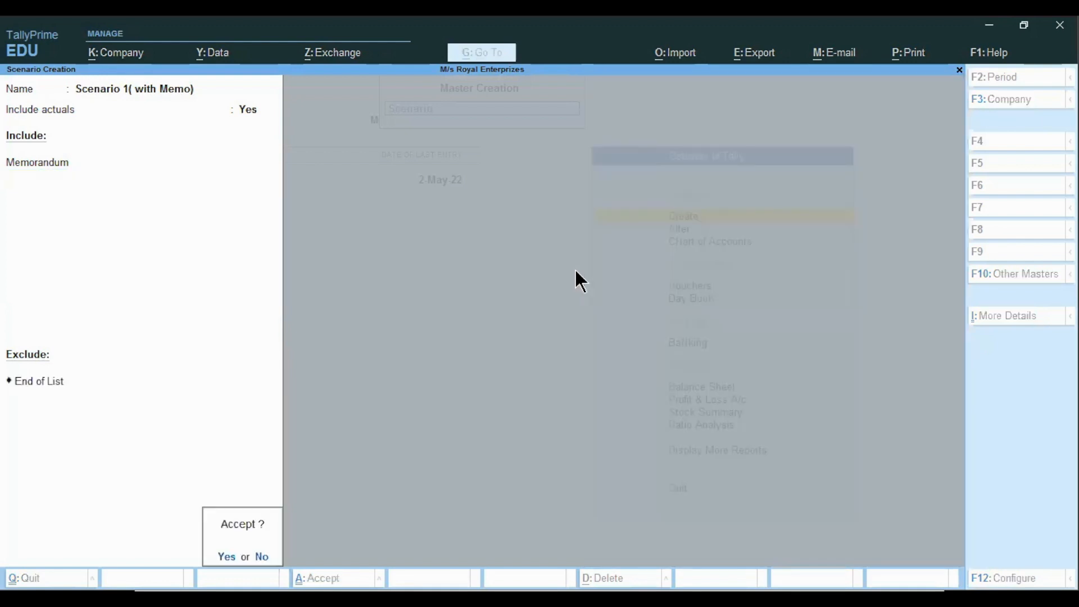
key(Return)
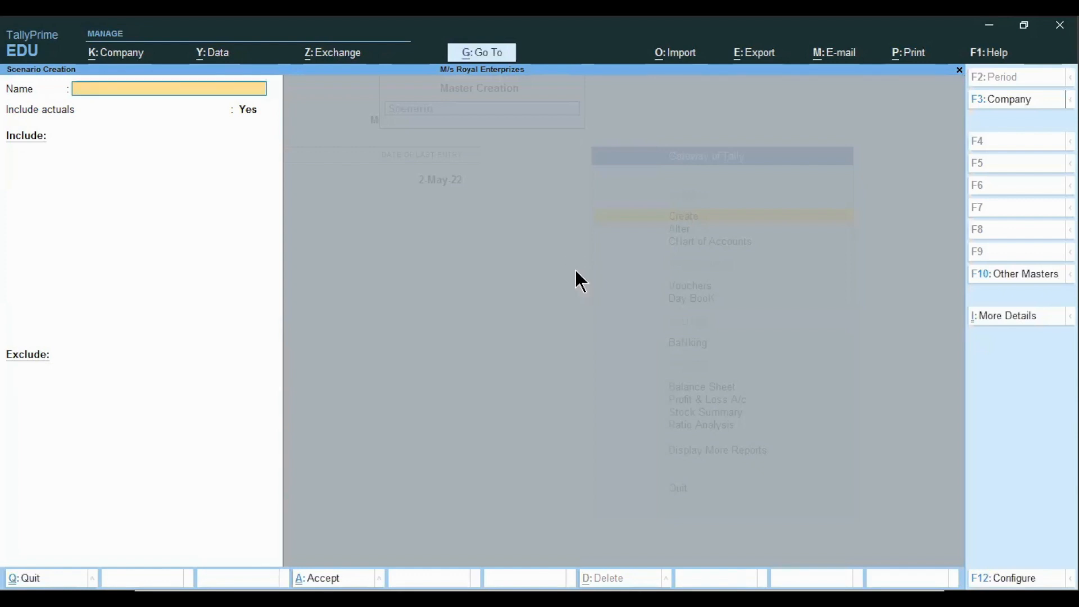
Exit scenario creation and open the Profit & Loss A/c report from the Gateway
key(alt)
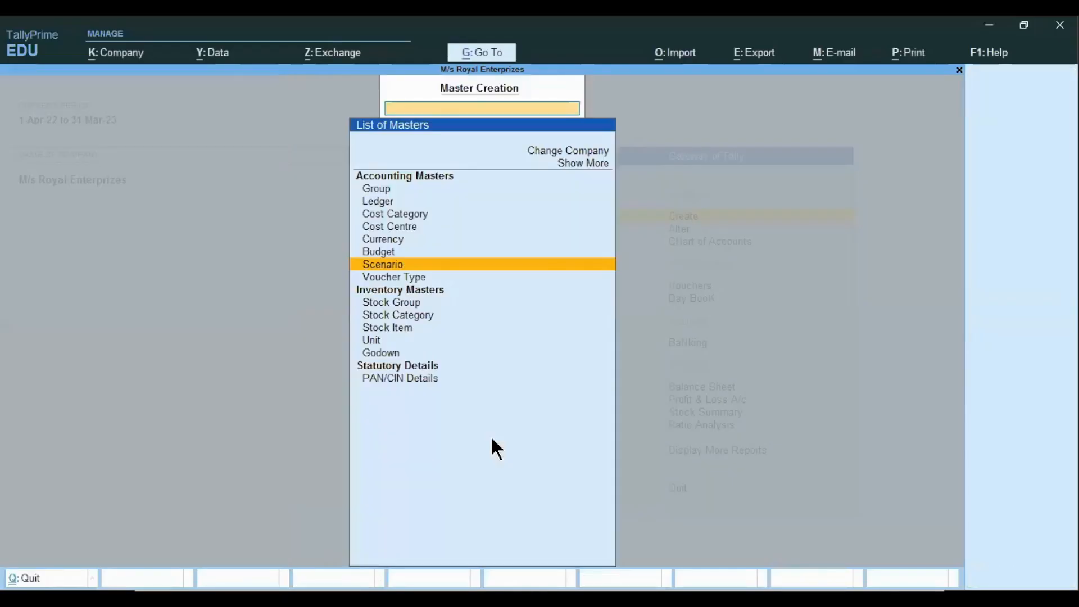
key(Escape)
key(Down)
key(Down)
key(Down)
key(Down)
key(Down)
key(Down)
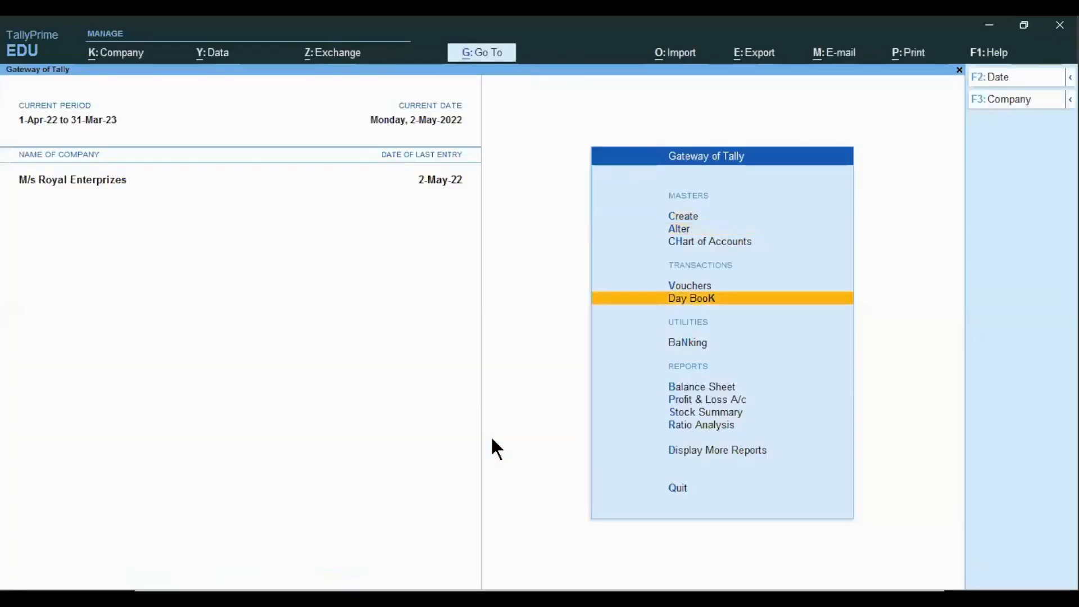
key(Down)
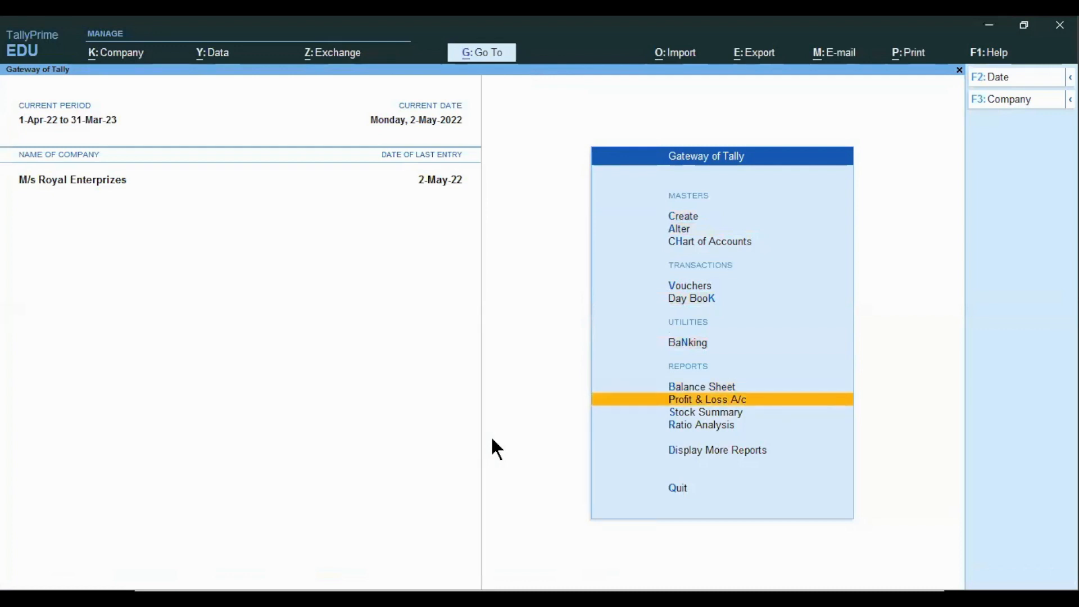
key(Return)
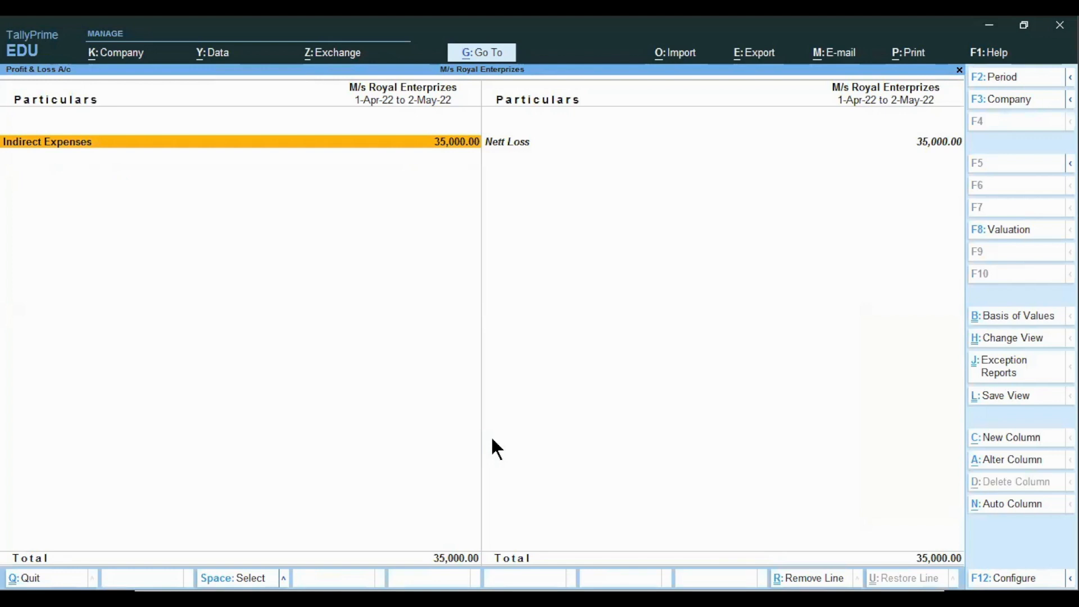
Switch the Profit & Loss A/c to the Vertical view
key(ctrl+h)
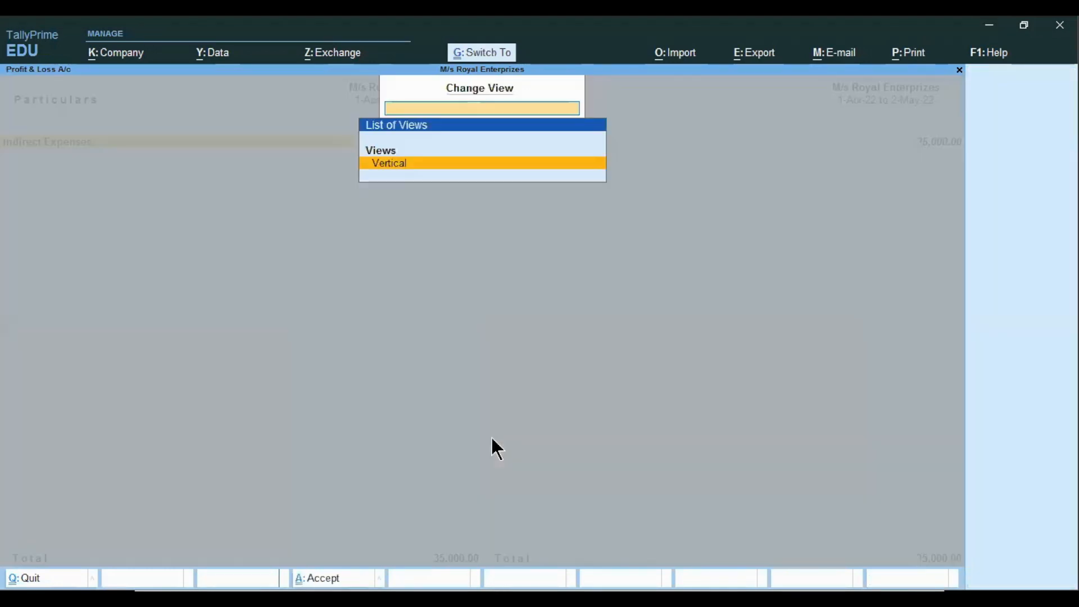
key(Return)
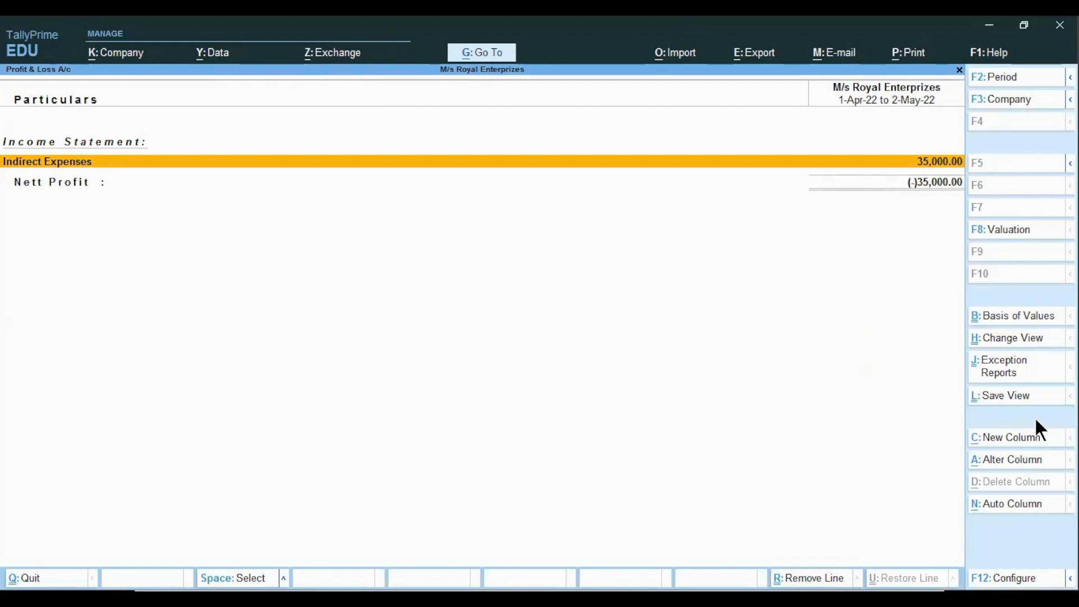
Add a new column from 1-Apr-22 with Default valuation showing Scenario 1( with Memo) values, without variance
click(1012, 444)
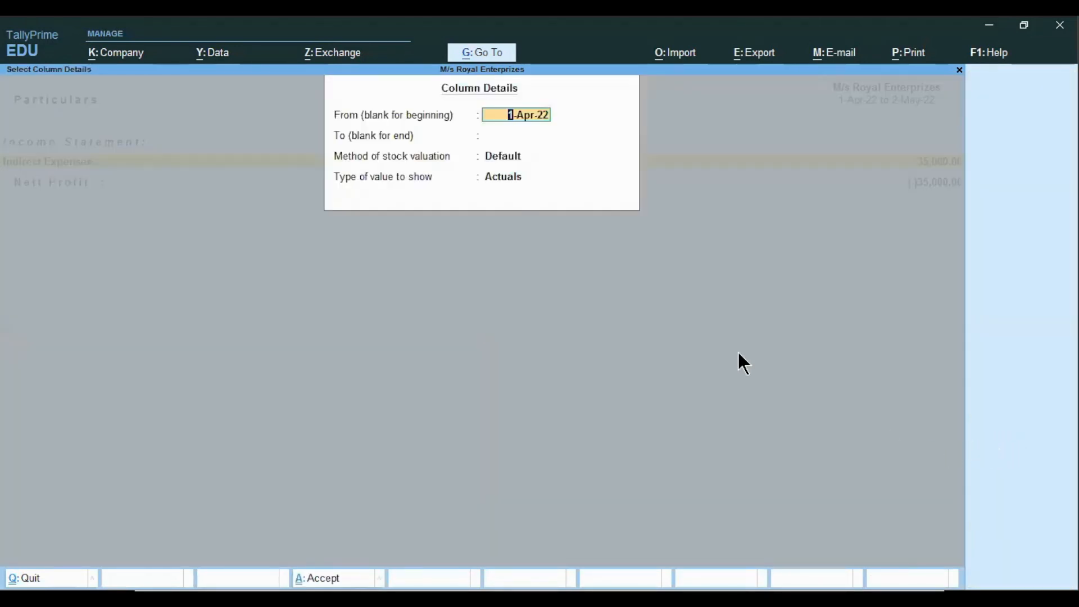
key(Return)
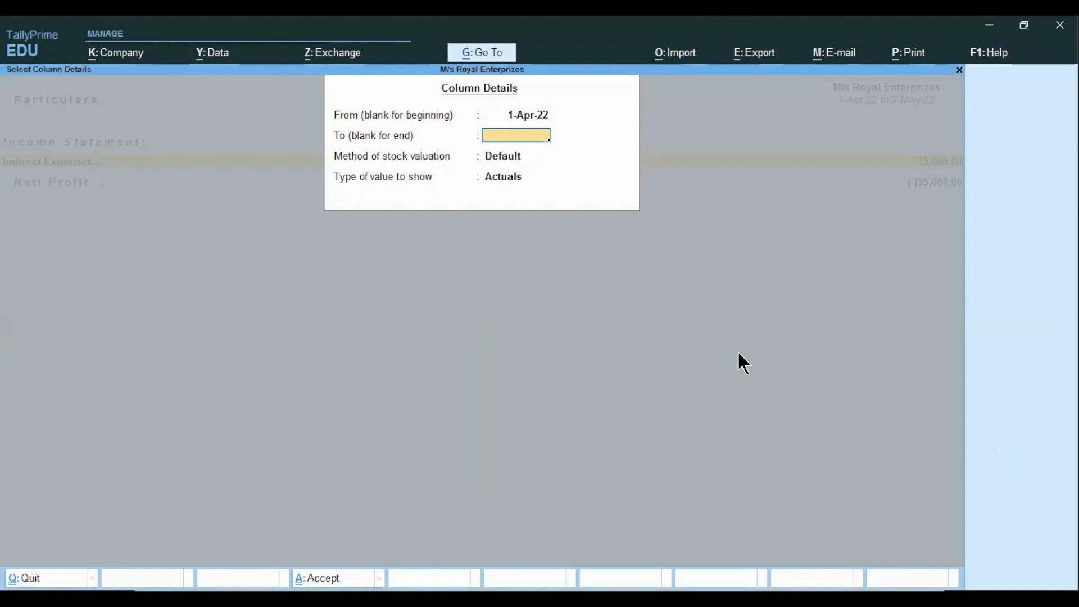
key(Return)
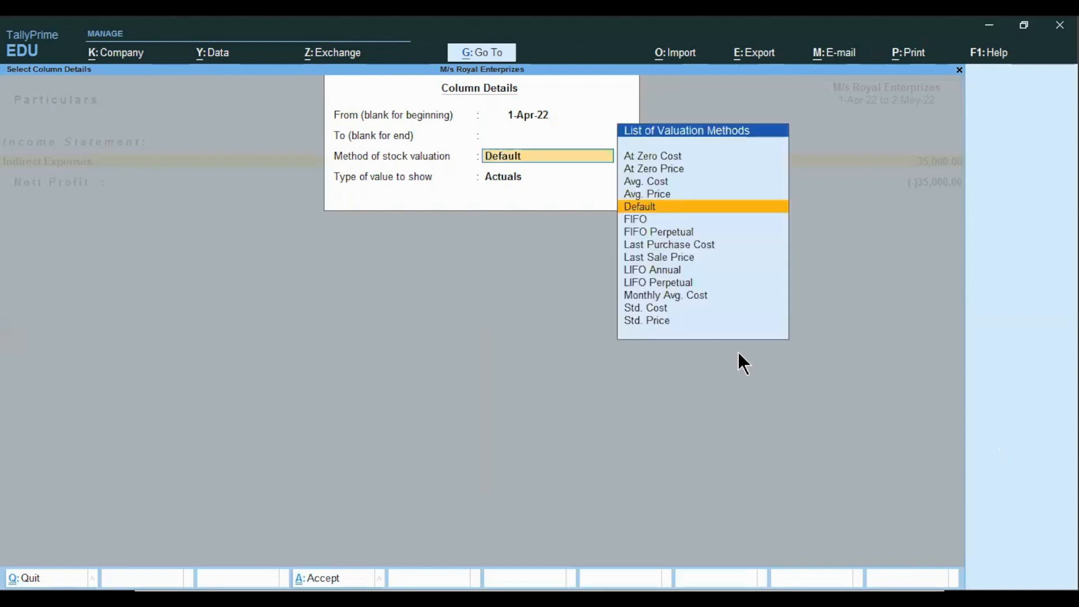
key(Return)
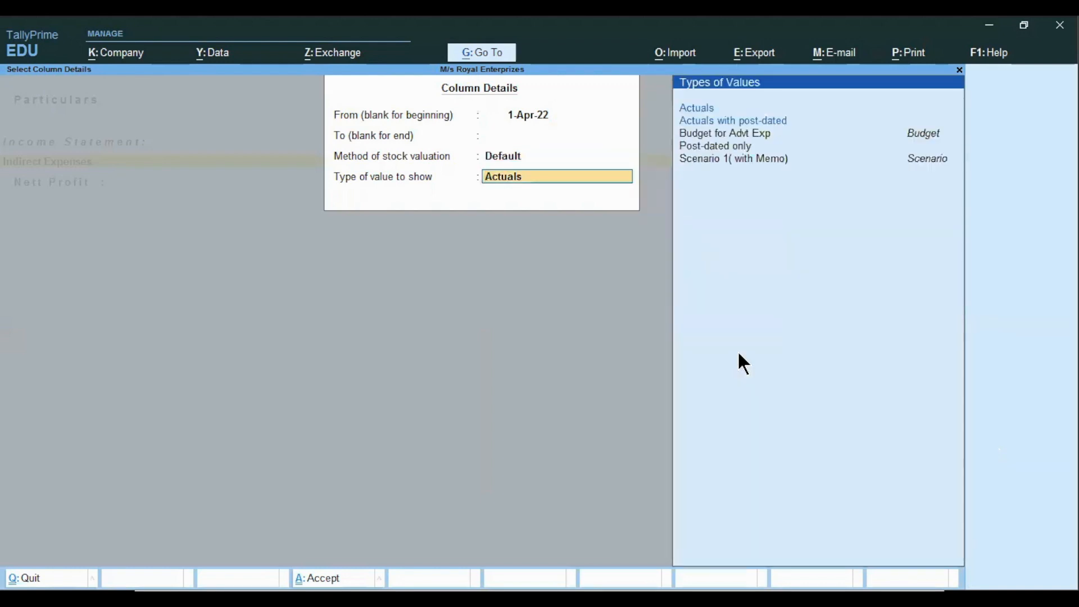
key(Down)
key(Down)
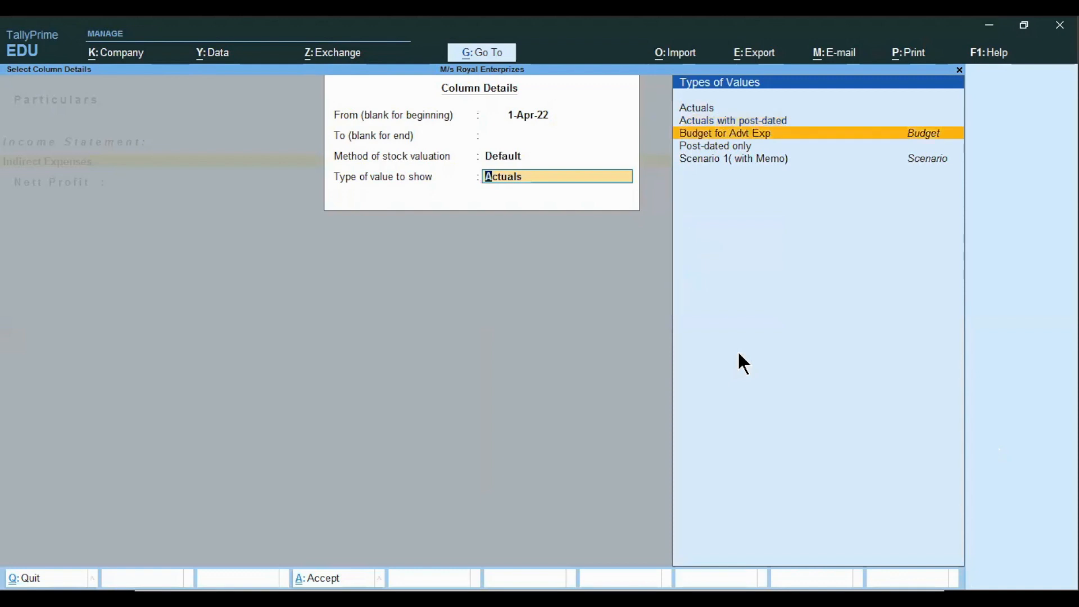
key(Down)
key(Down)
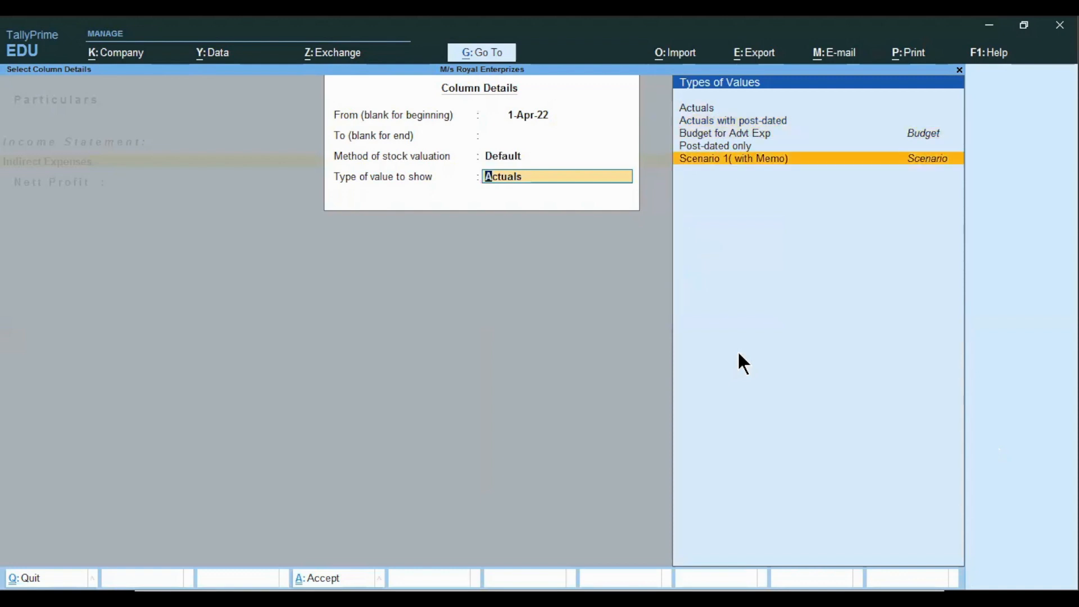
key(Return)
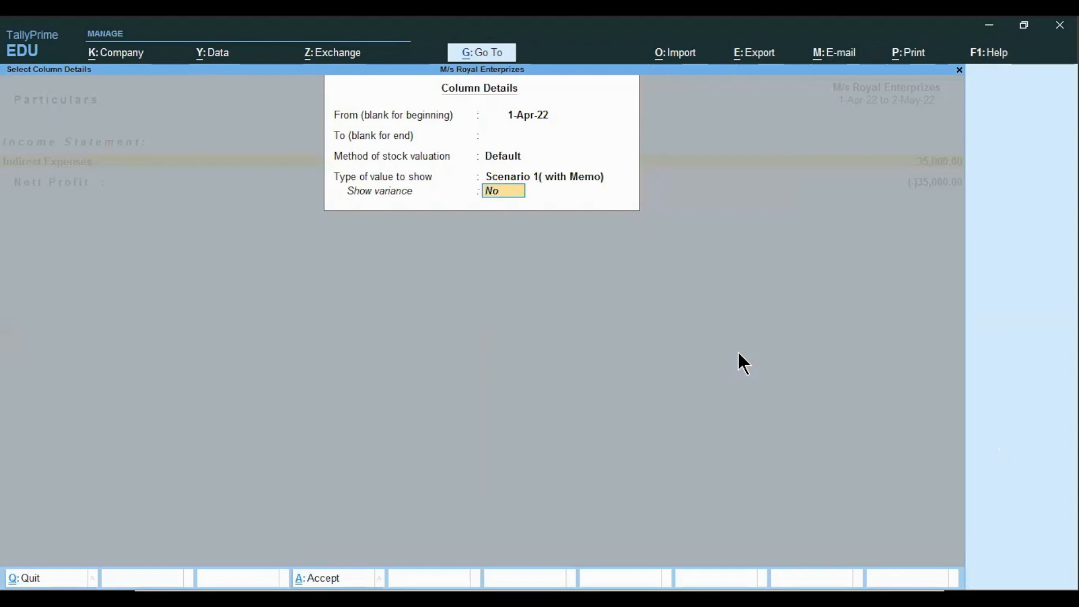
key(Return)
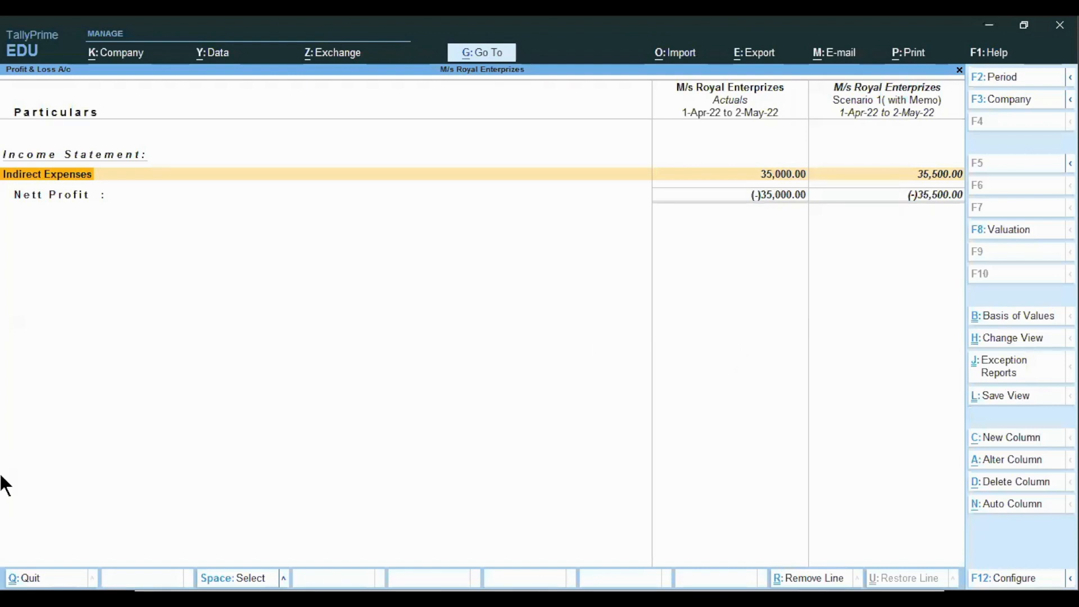
Expand the report to detailed view and examine the Indirect Expenses figures in the actuals and scenario columns
key(alt)
key(alt+F5)
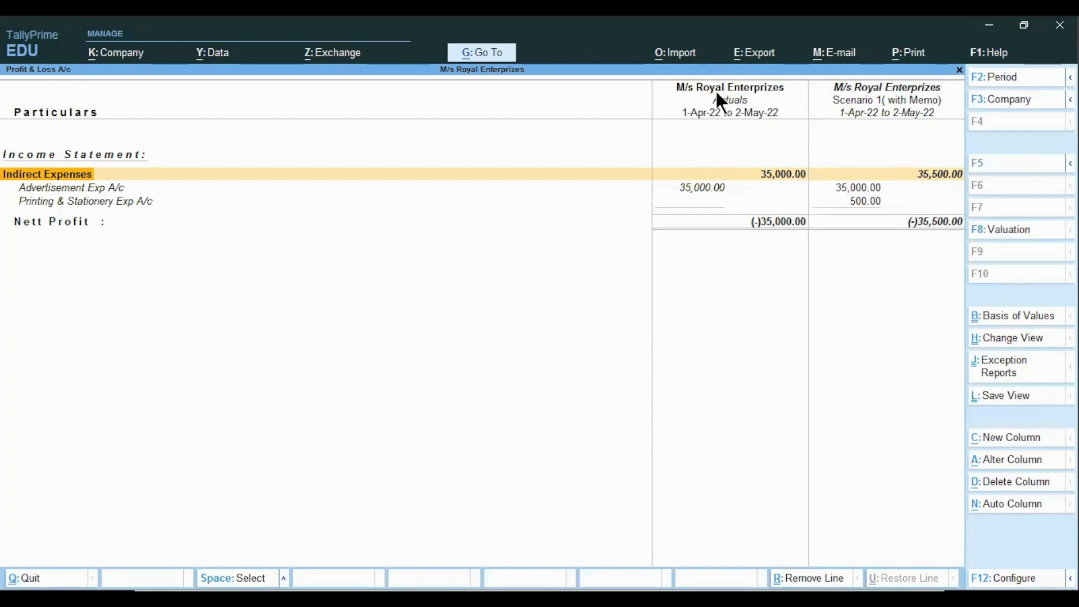
key(Down)
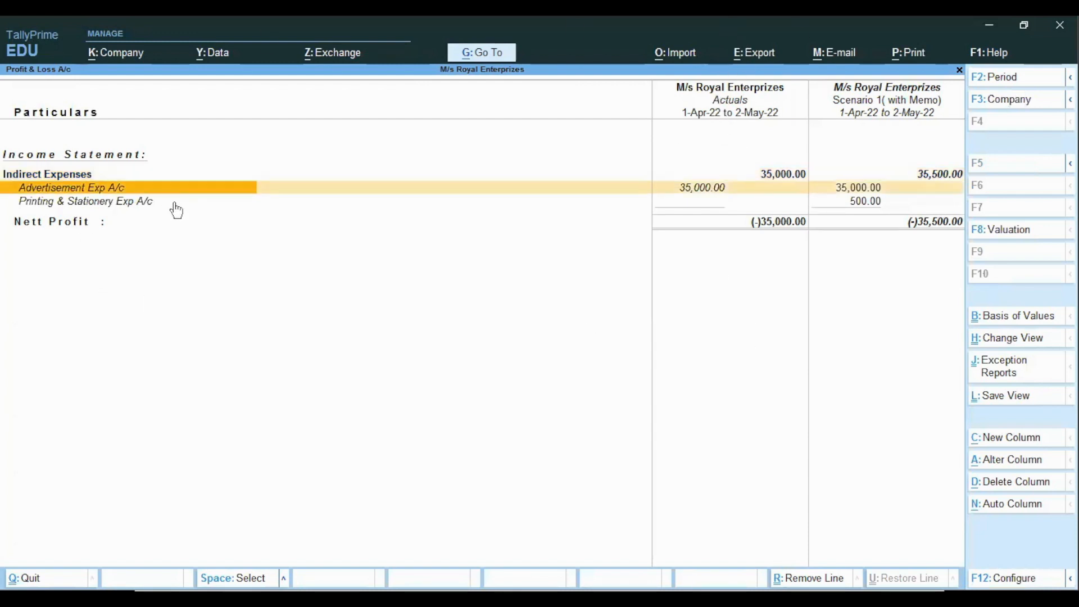
key(Down)
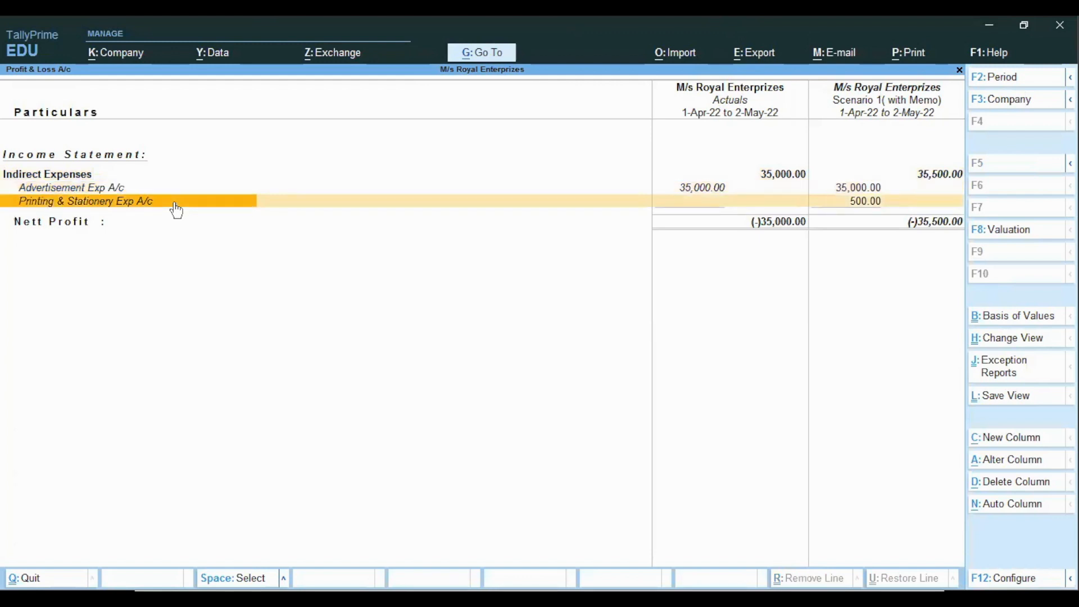
key(Right)
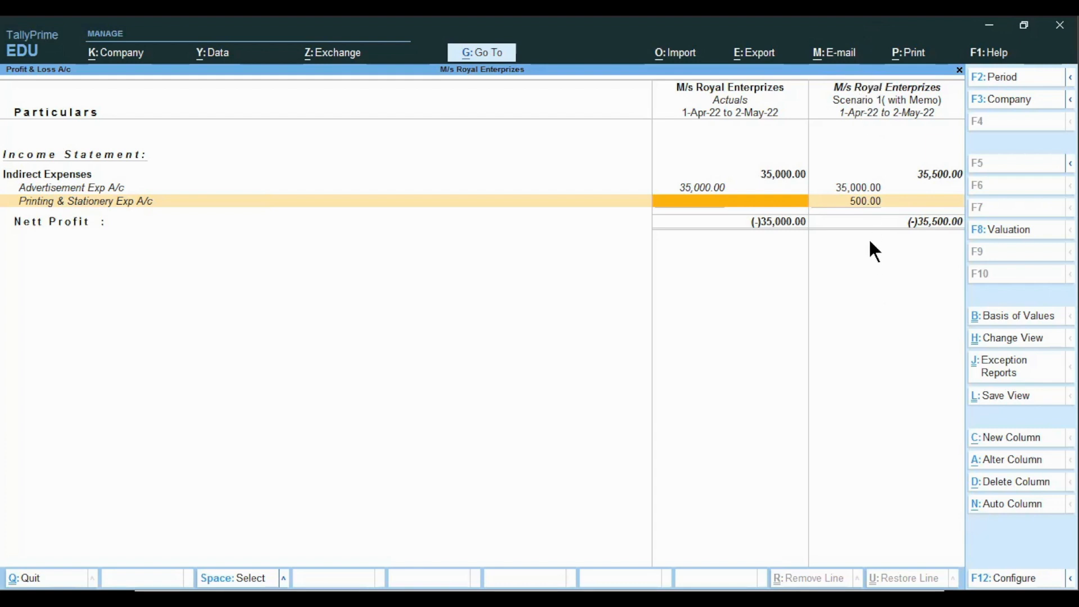
click(864, 205)
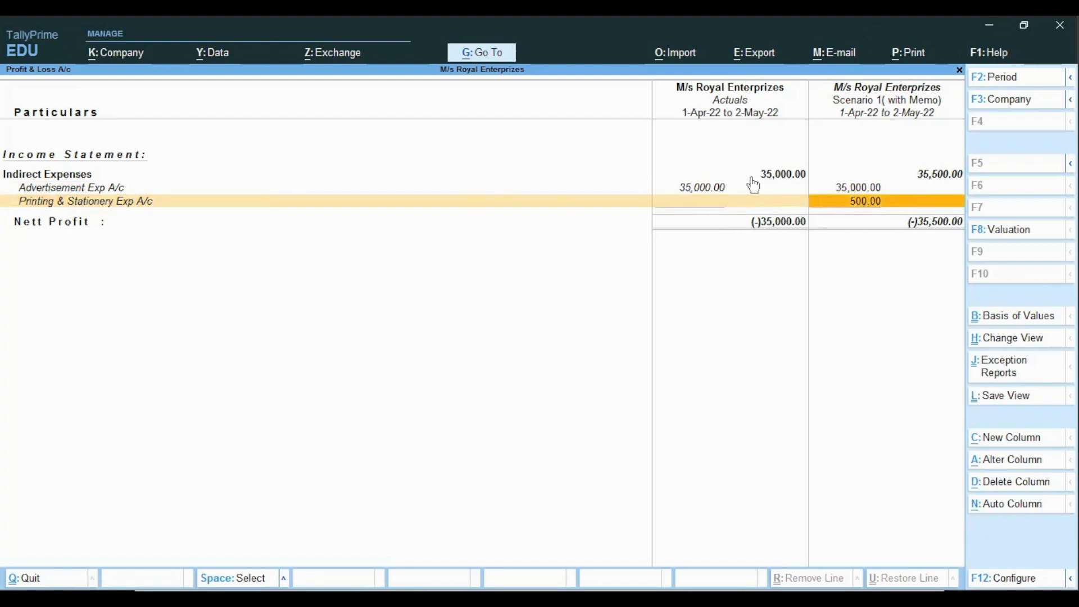
click(786, 176)
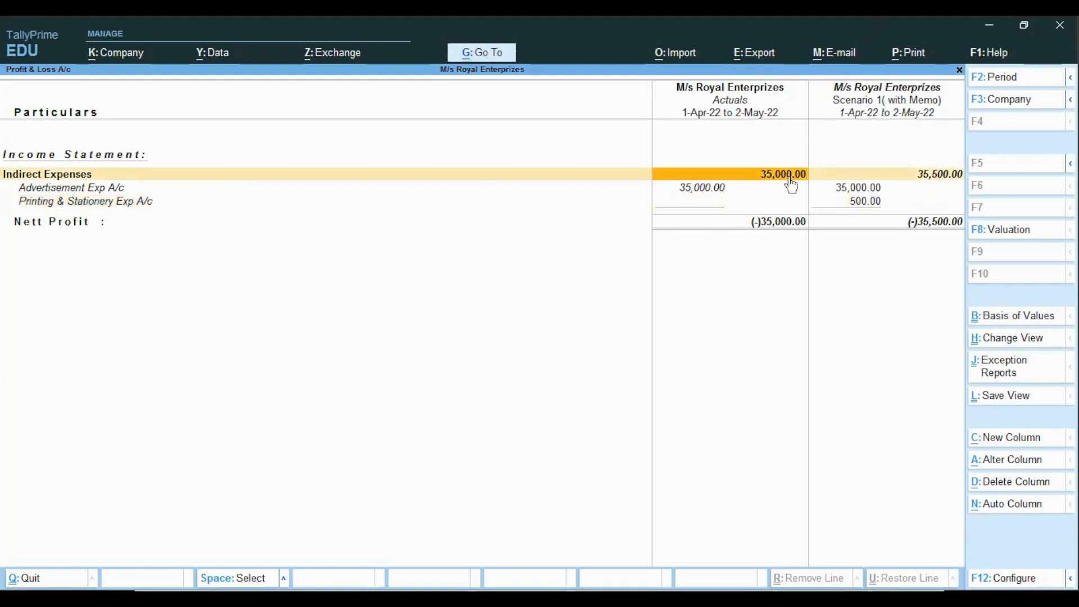
click(857, 188)
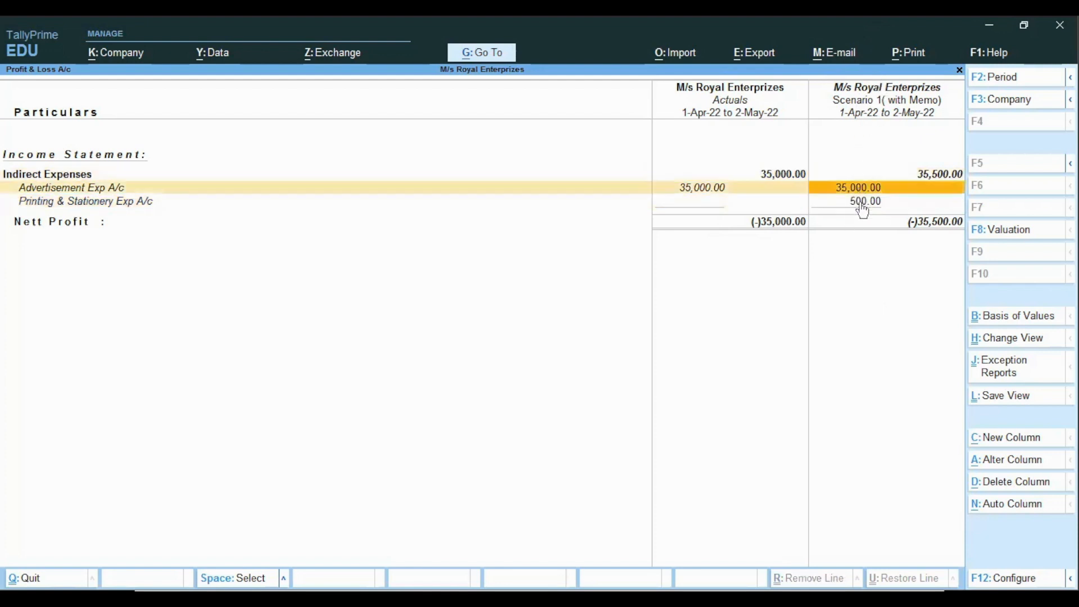
click(860, 203)
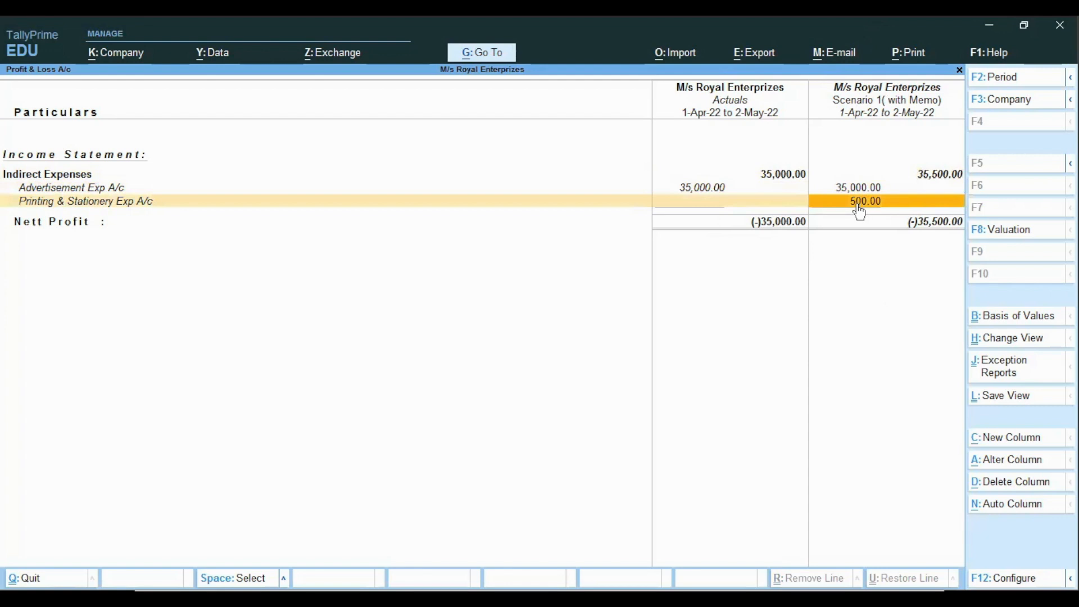
Close the Profit & Loss report, open the Balance Sheet from the Gateway, and switch it to the Vertical view
key(Escape)
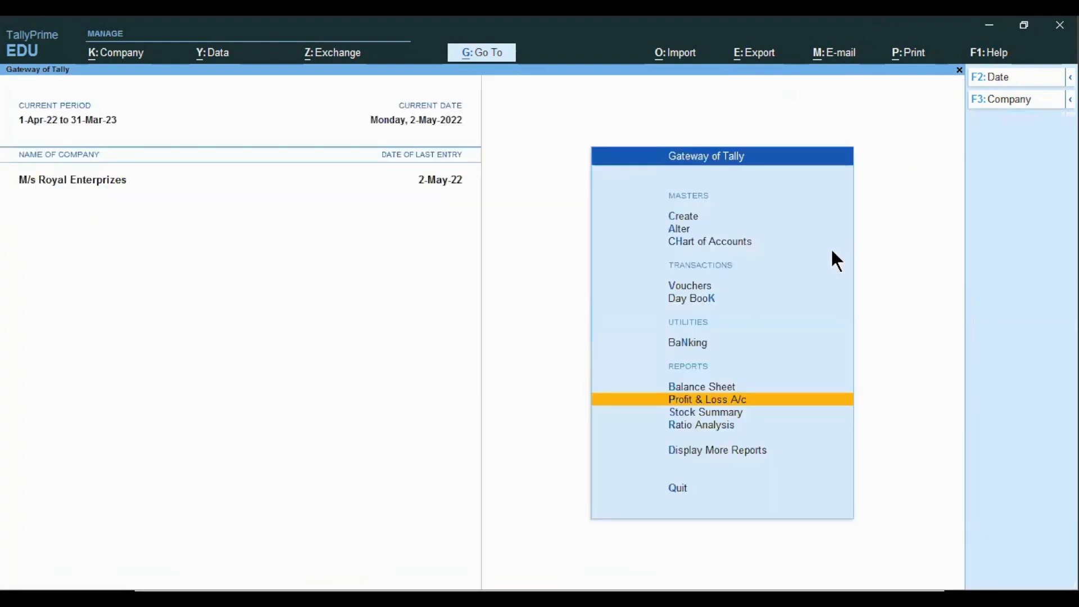
key(Up)
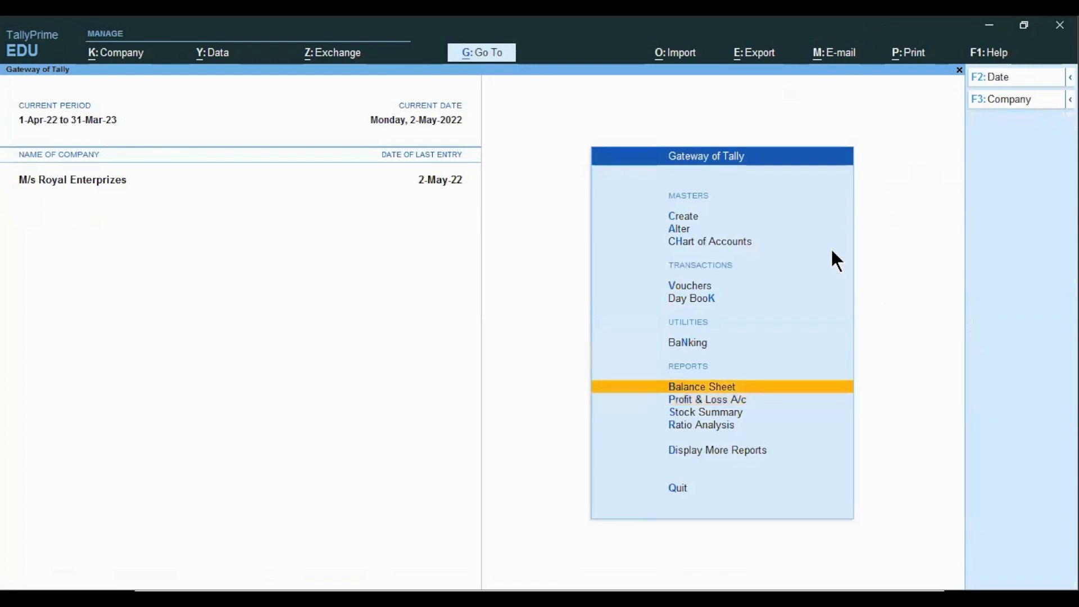
key(Return)
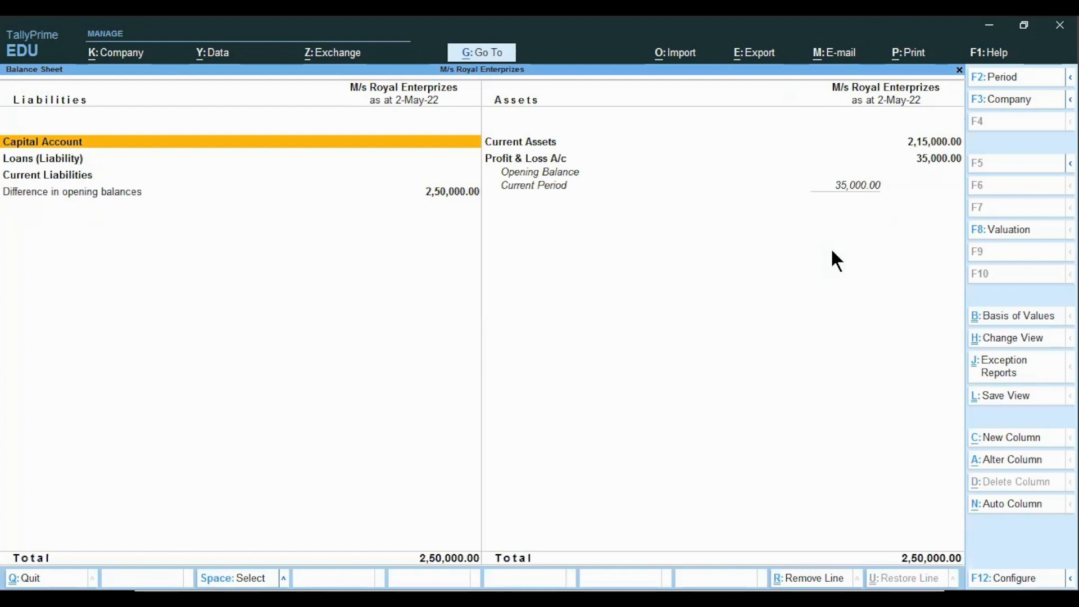
key(ctrl+h)
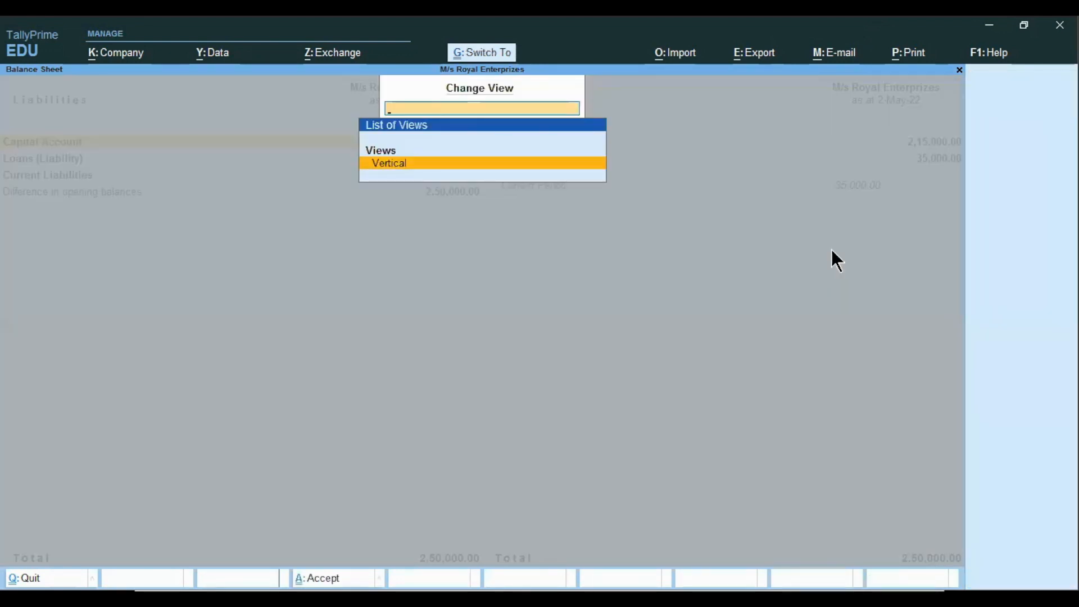
key(Return)
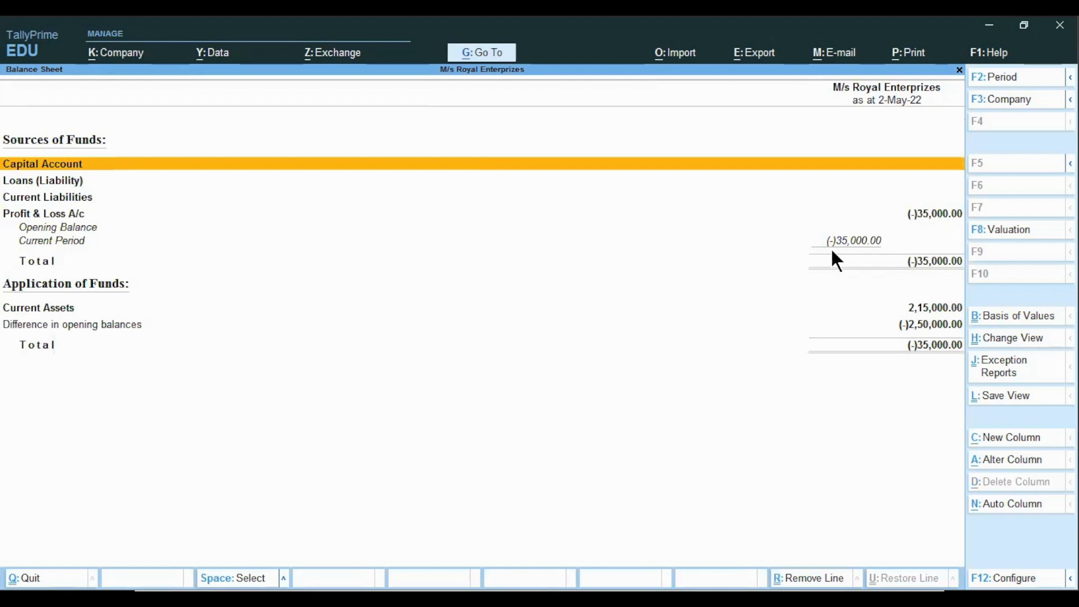
Add a new column from 1-Apr-22 with Default valuation showing Scenario 1( with Memo) values with variance shown
key(alt)
key(alt+c)
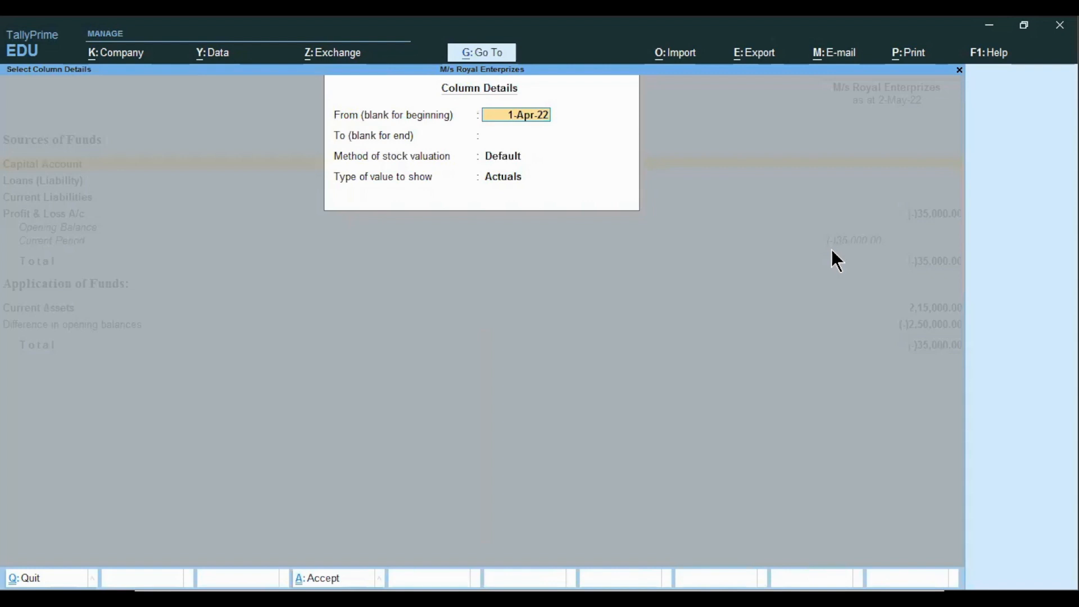
key(Return)
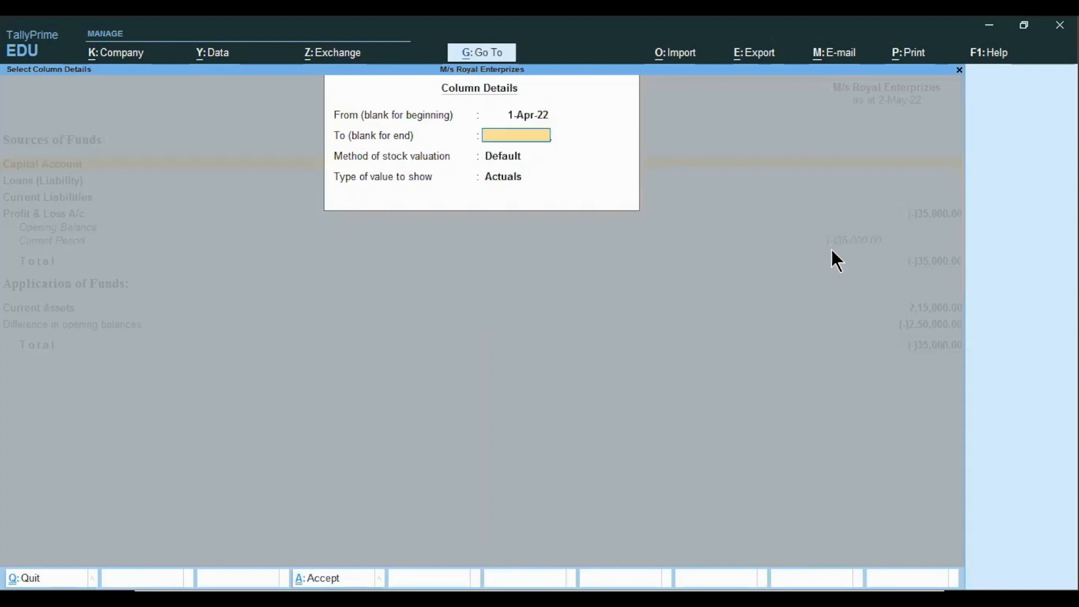
key(Return)
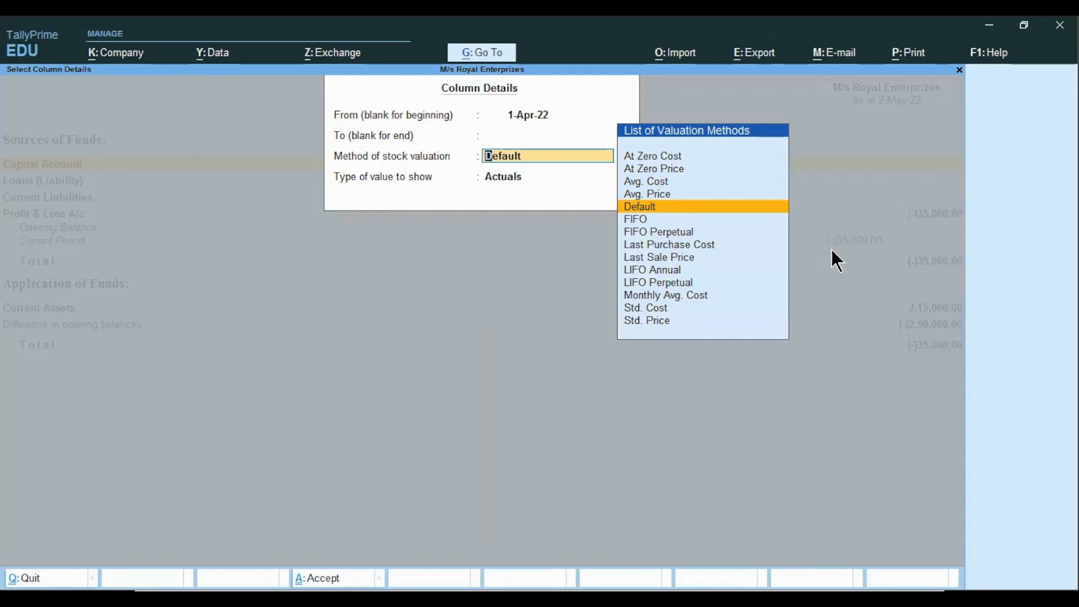
key(Return)
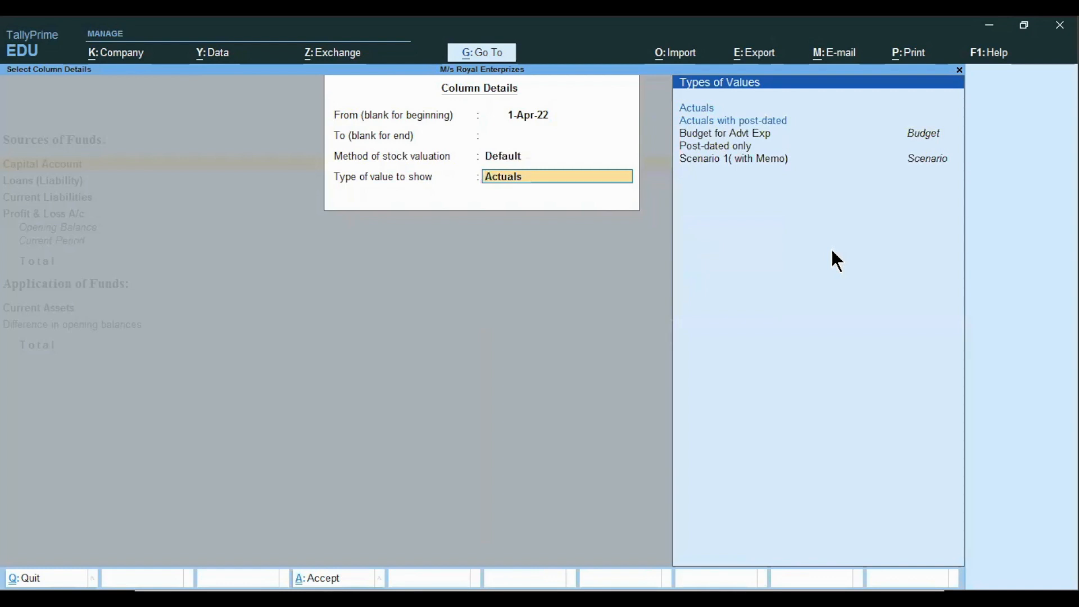
key(Up)
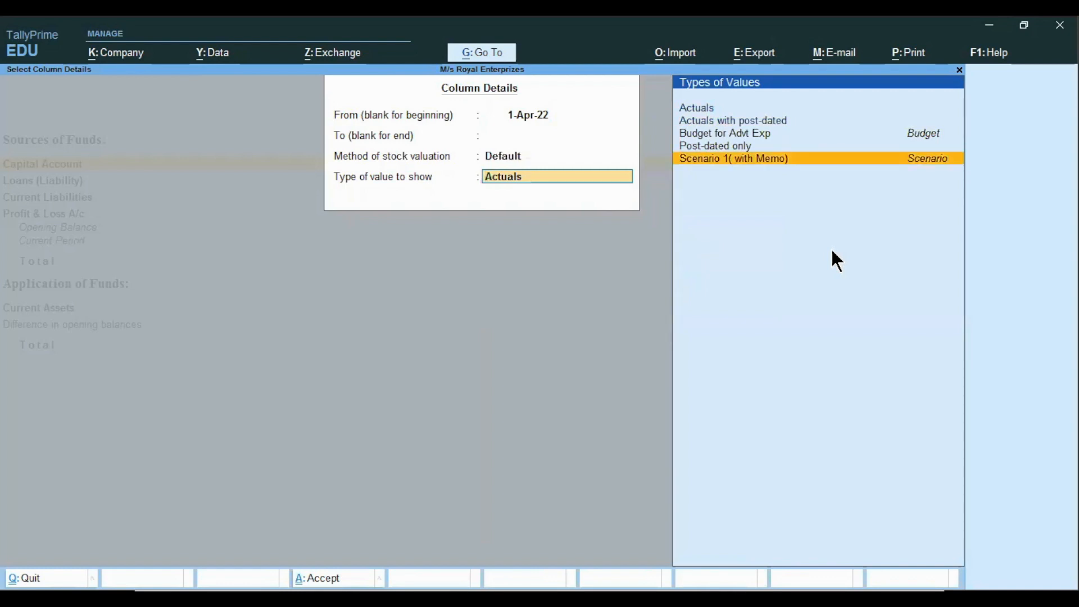
key(Return)
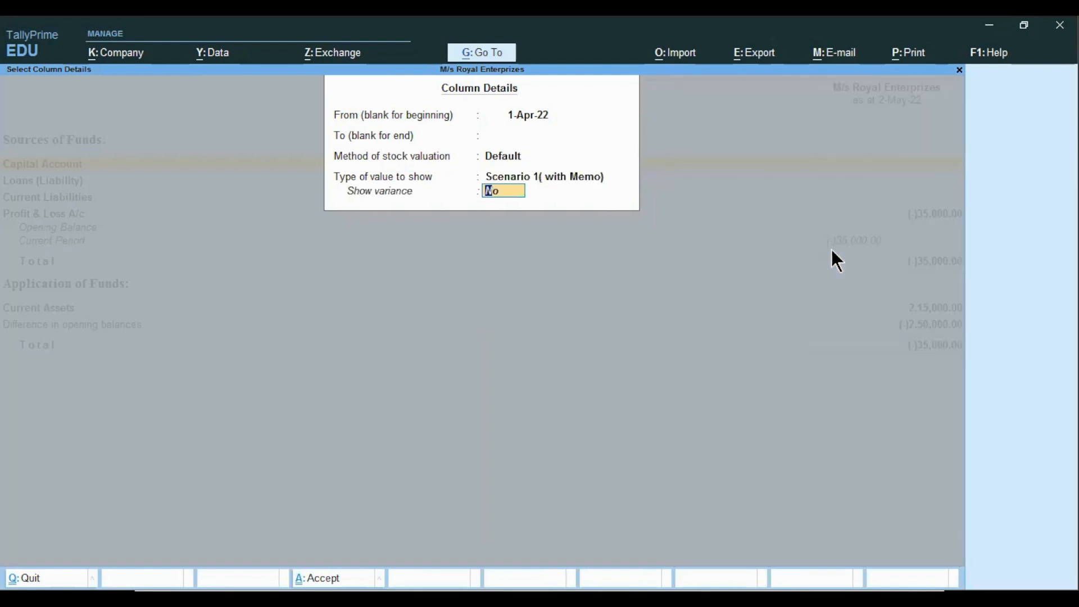
text(y)
key(Return)
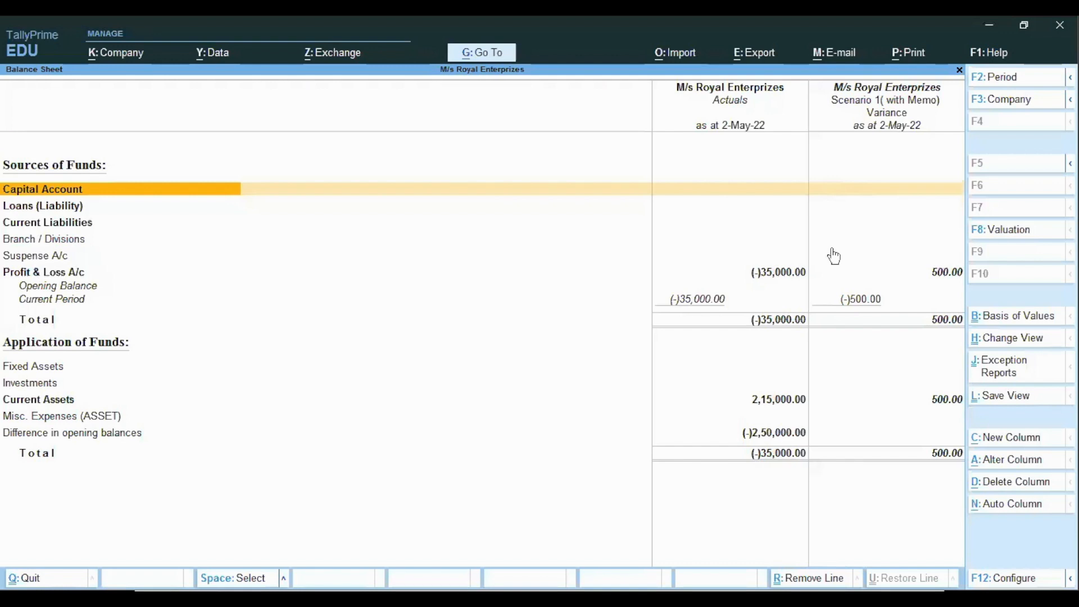
Expand the Balance Sheet to detailed view and examine the Current Assets and Cash-in-Hand figures in the actuals and variance columns
key(Down)
key(Down)
key(Down)
key(Down)
key(Down)
key(Down)
key(Down)
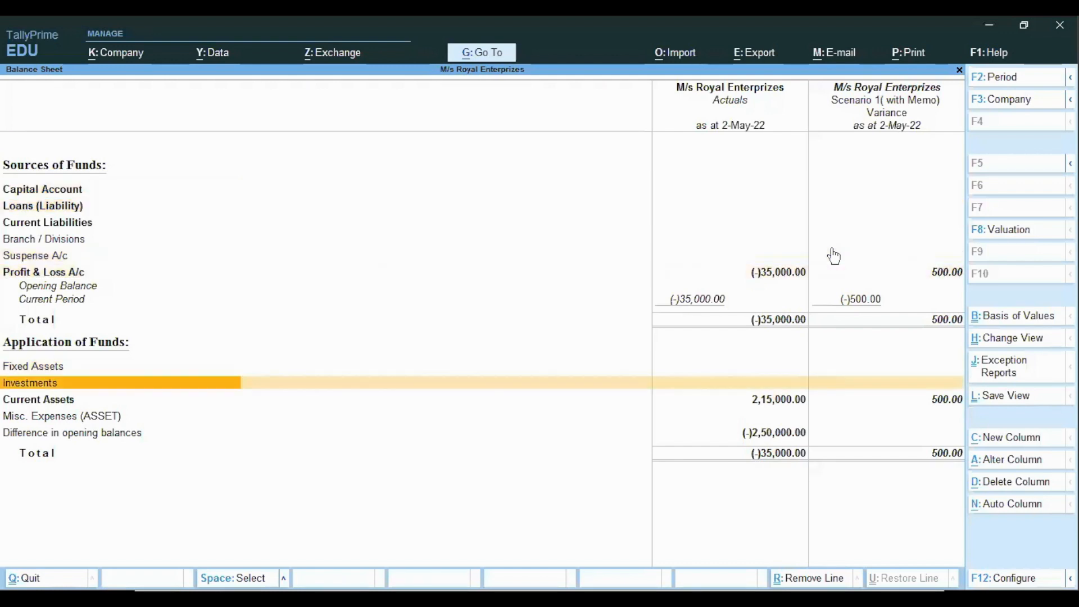
key(Down)
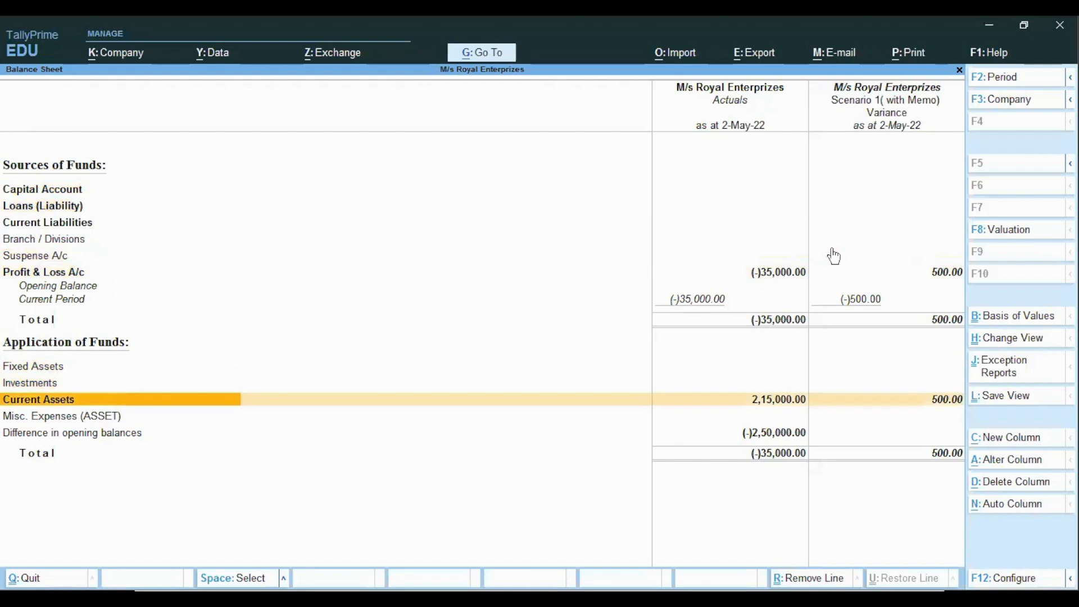
key(alt)
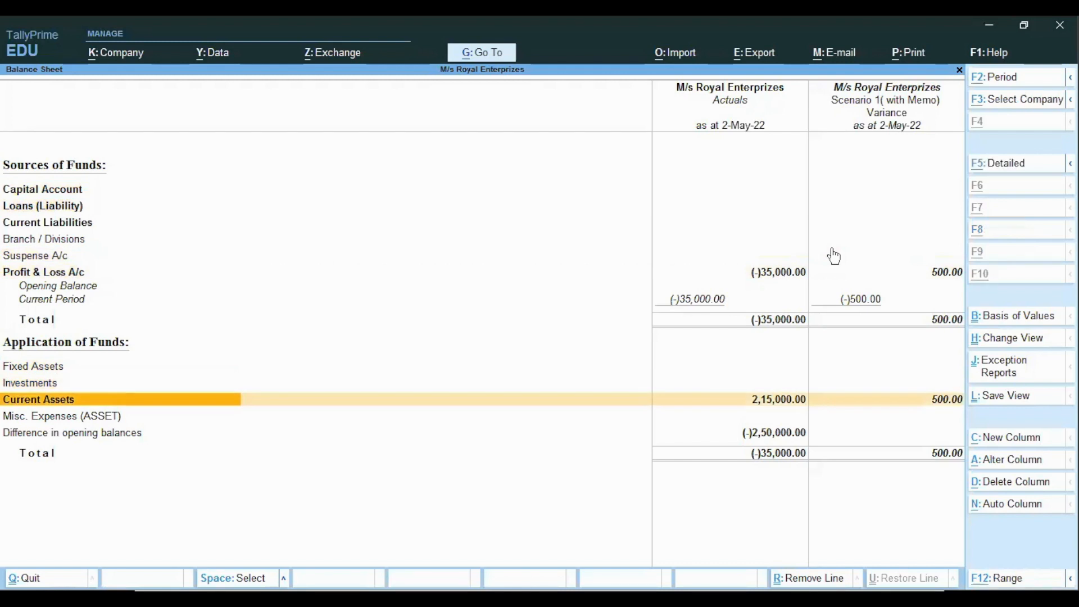
key(ctrl)
key(alt+F5)
key(Down)
key(Down)
key(Down)
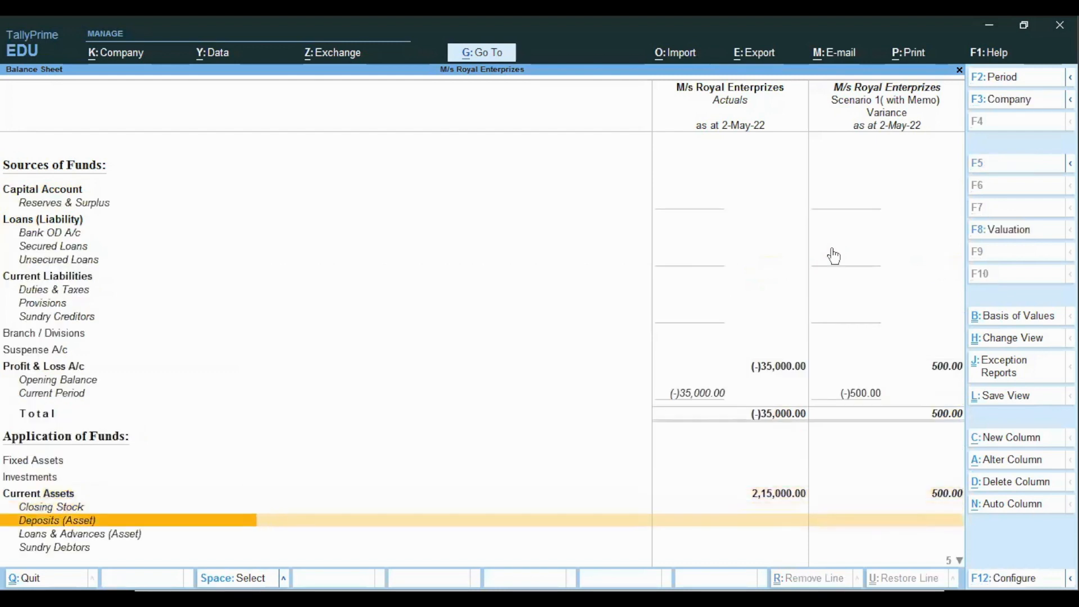
key(Down)
key(Down)
key(Down)
key(Up)
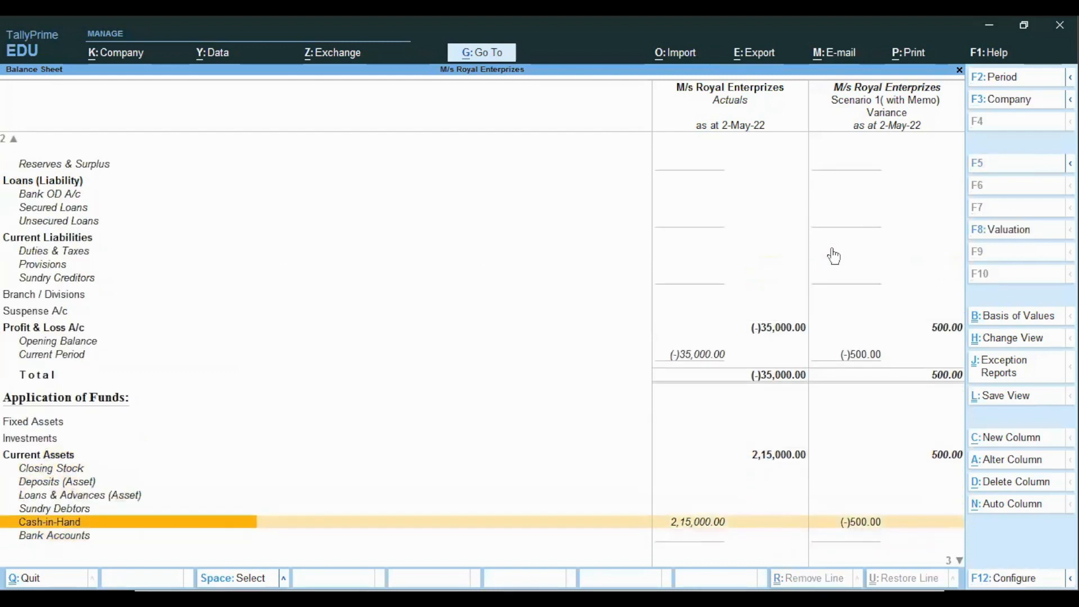
key(Right)
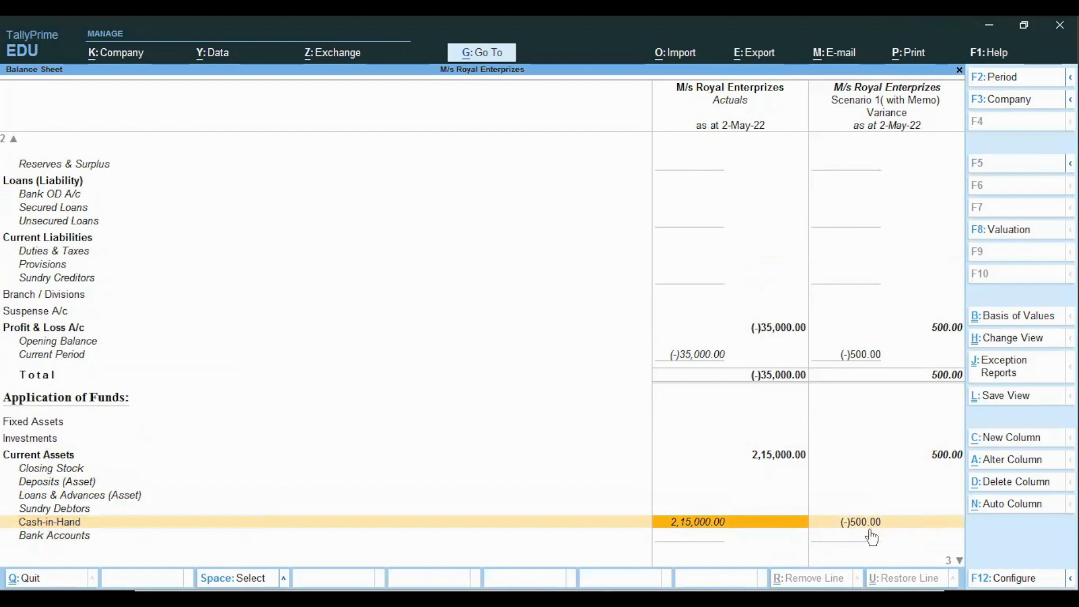
Add another column from 1-Apr-22 with Default valuation showing Scenario 1( with Memo) values without variance
key(alt+c)
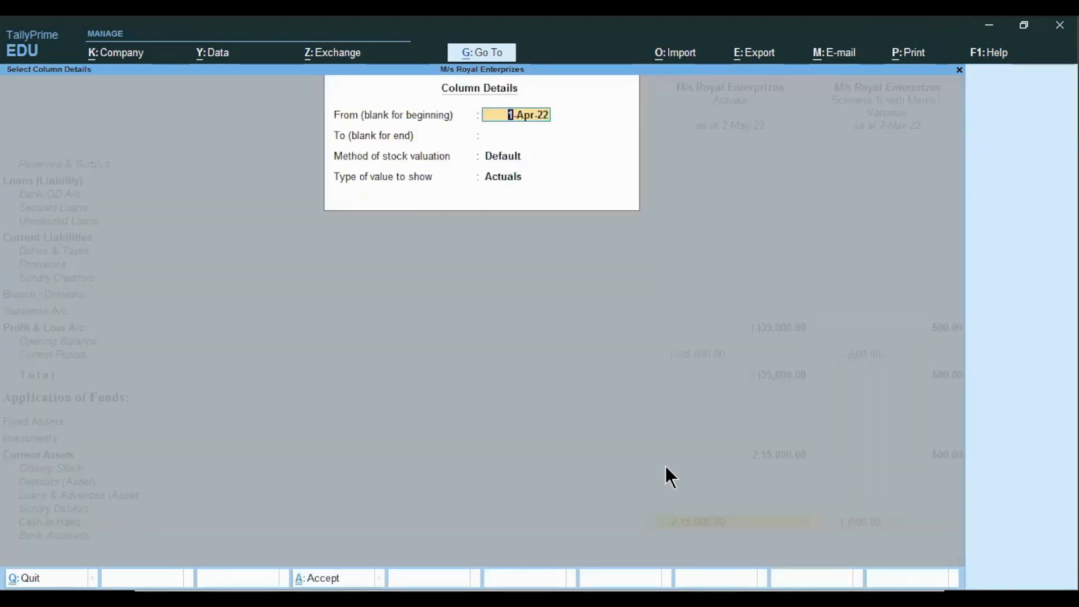
key(Return)
key(Return)
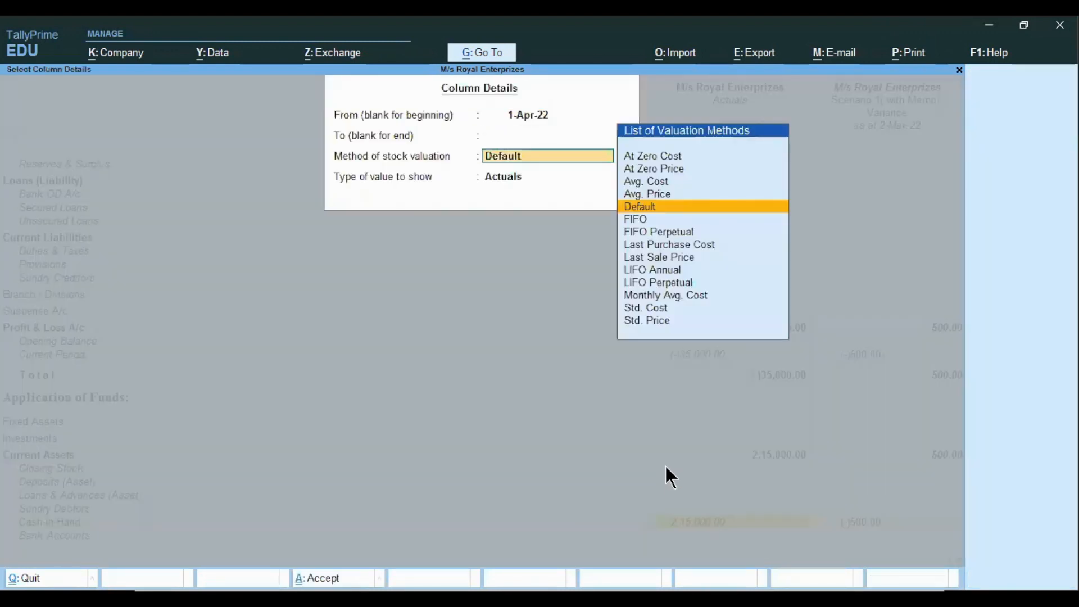
key(Return)
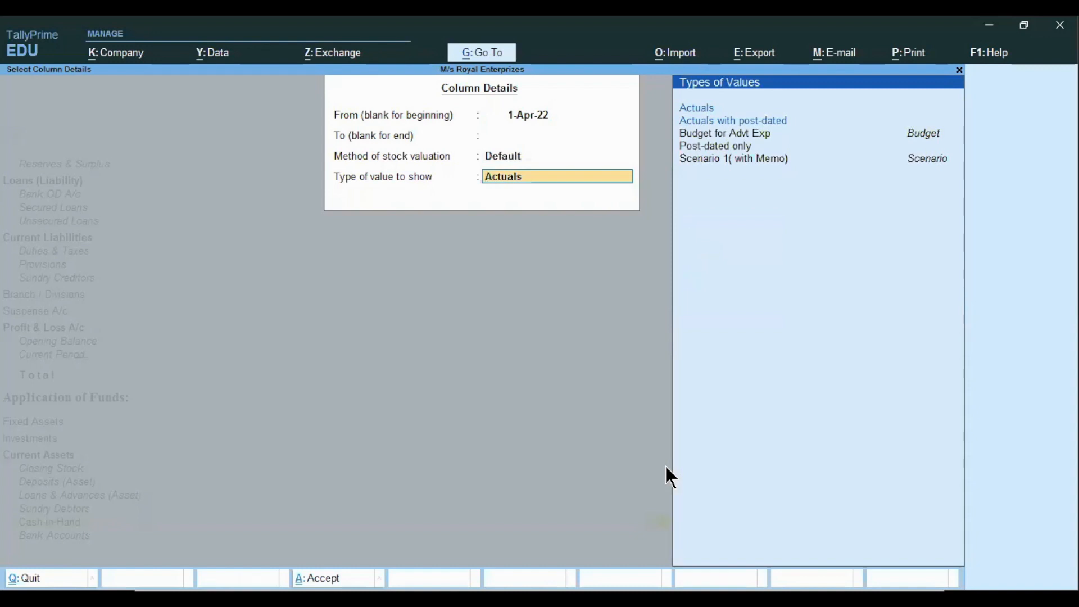
key(Down)
key(Down)
key(Down)
key(Down)
key(Return)
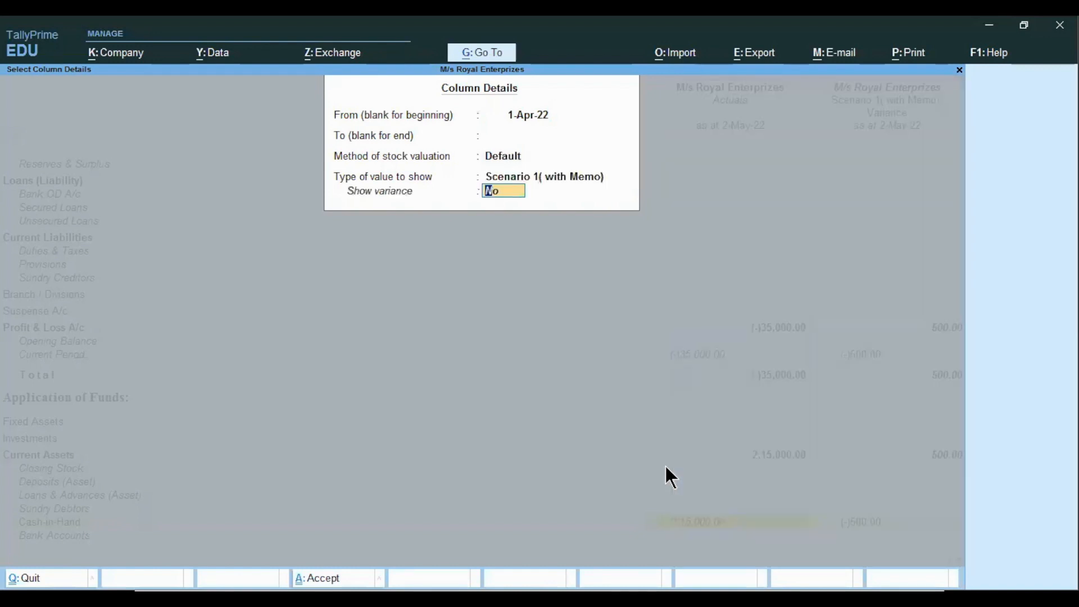
key(Return)
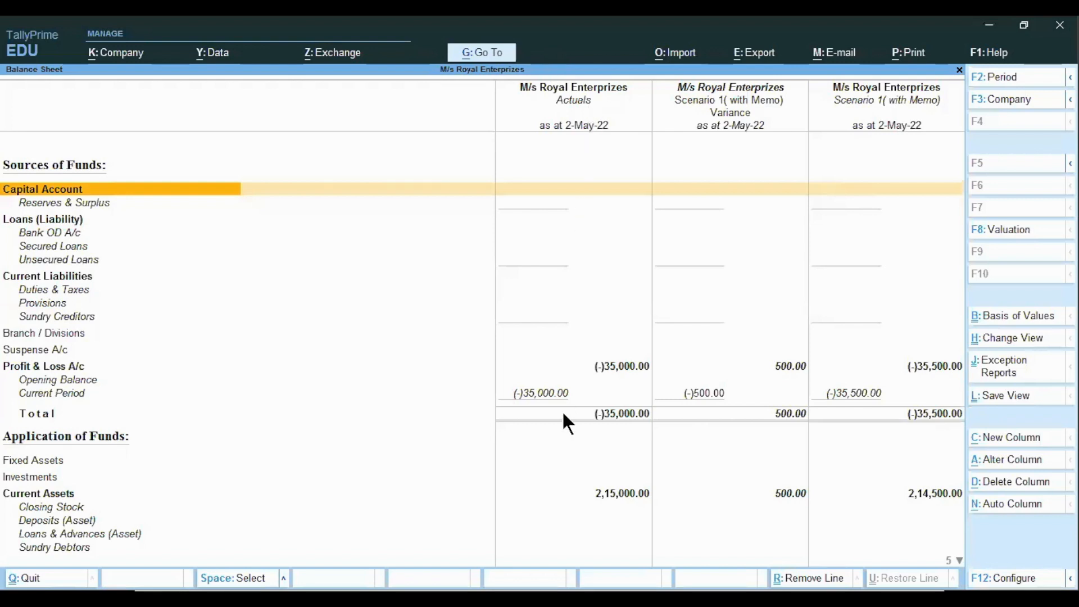
Examine the Current Assets and Cash-in-Hand rows across the actuals, variance and scenario columns
click(612, 496)
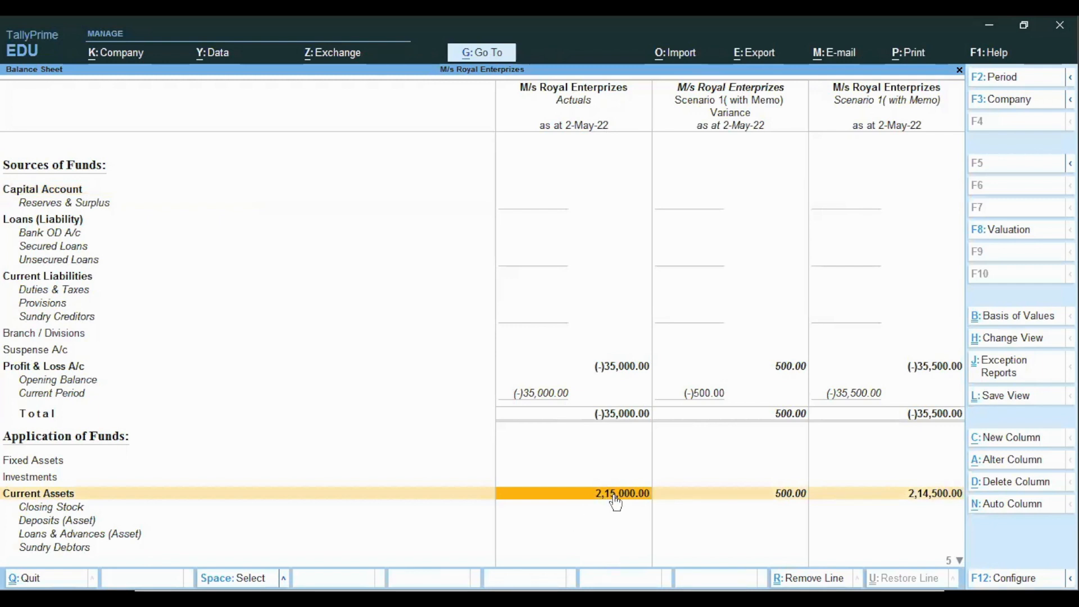
key(Down)
key(Down)
key(Down)
key(Down)
key(Down)
key(Down)
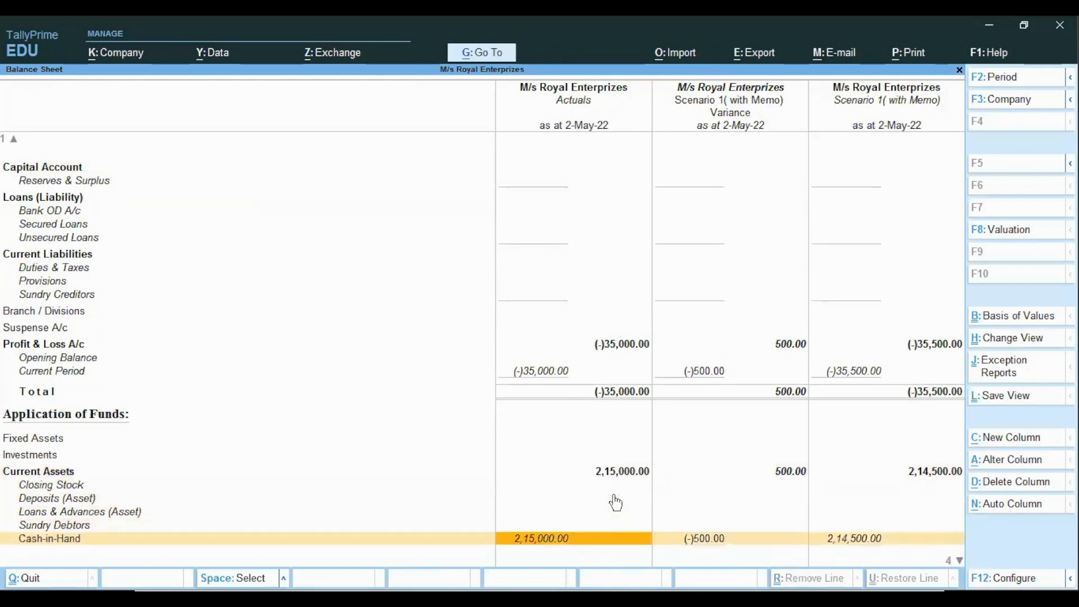
key(Up)
key(Right)
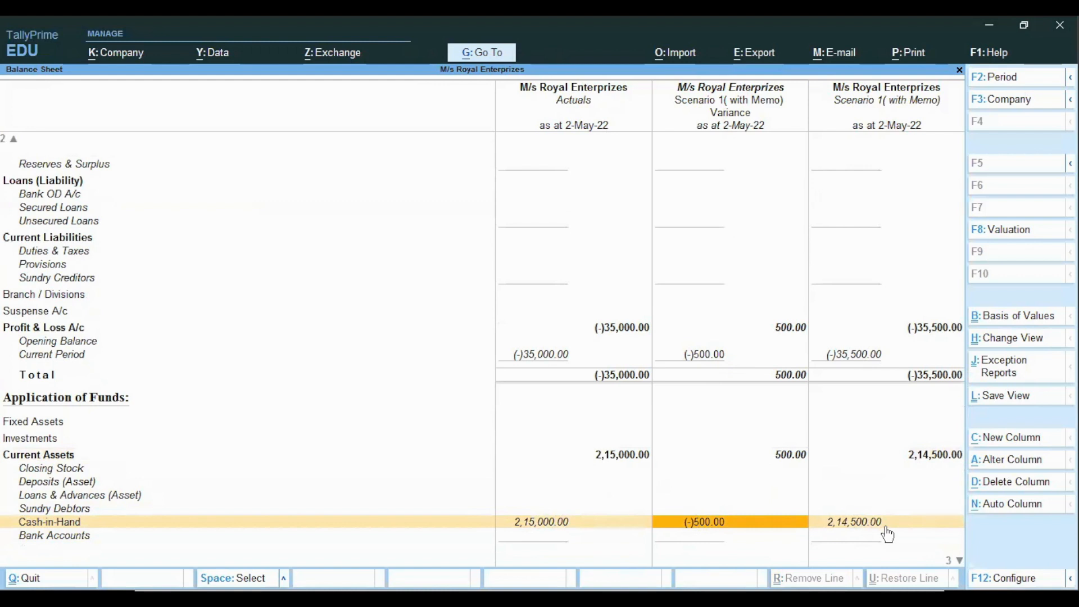
Close the Balance Sheet to the Gateway and switch to the presentation slides
key(Escape)
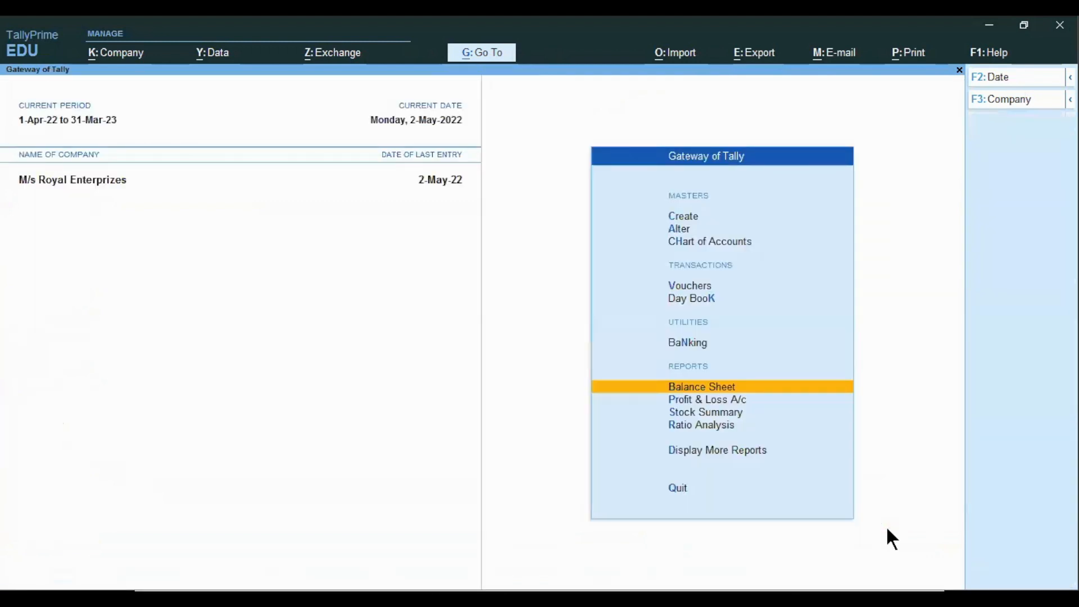
key(alt)
key(alt+Tab)
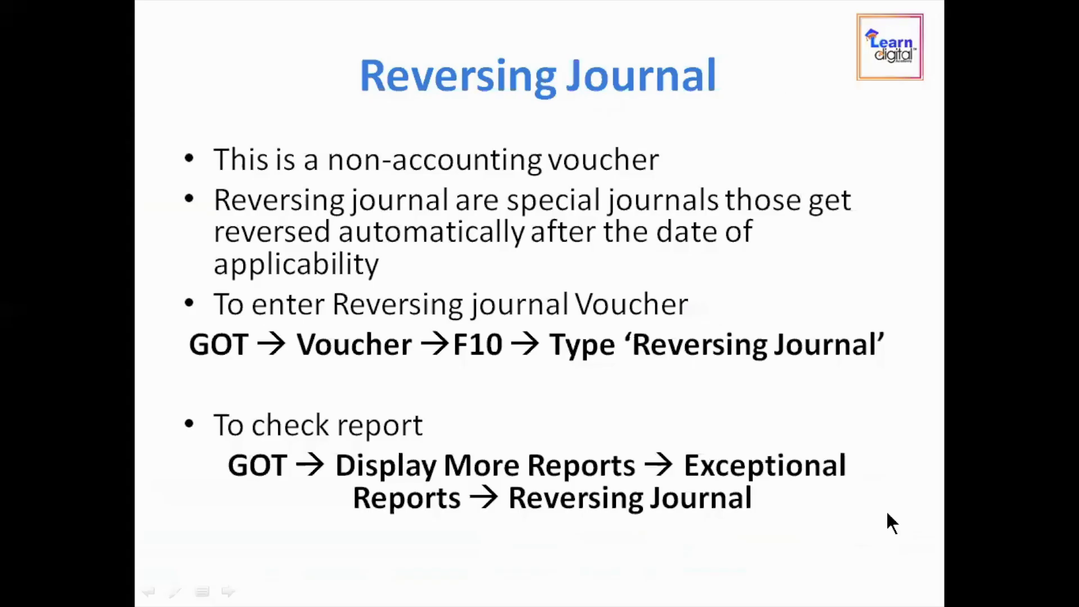
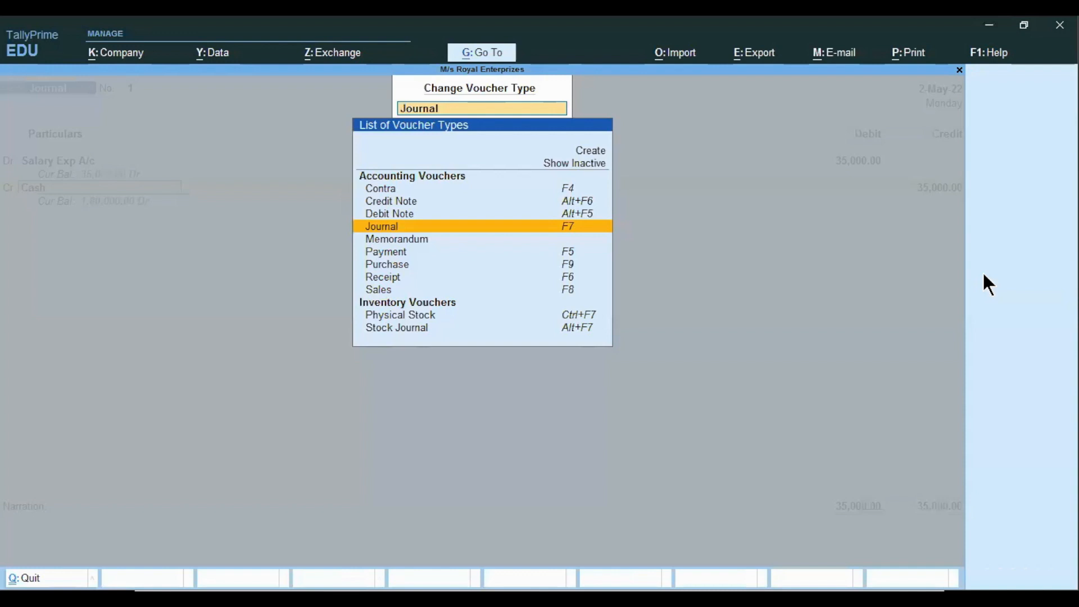
Change the voucher type to Reversing Journal and activate that voucher type
text(Rever)
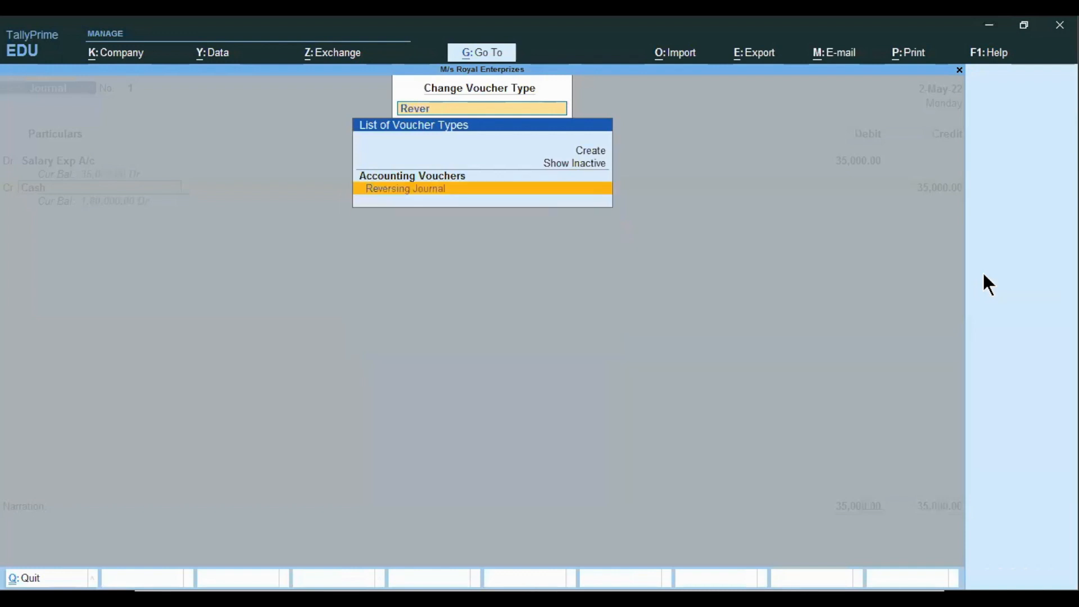
key(Return)
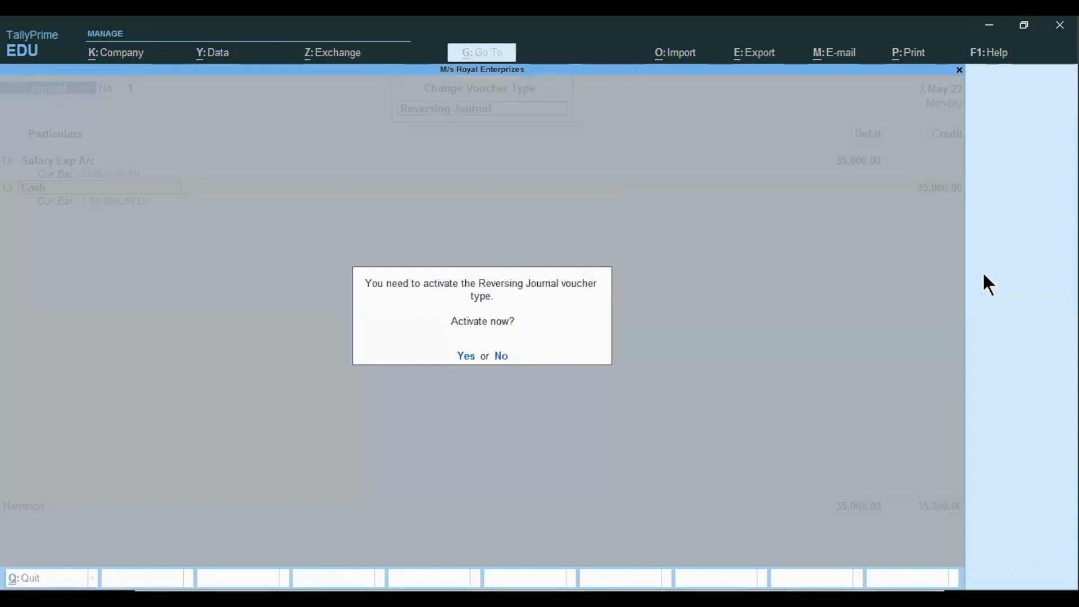
key(y)
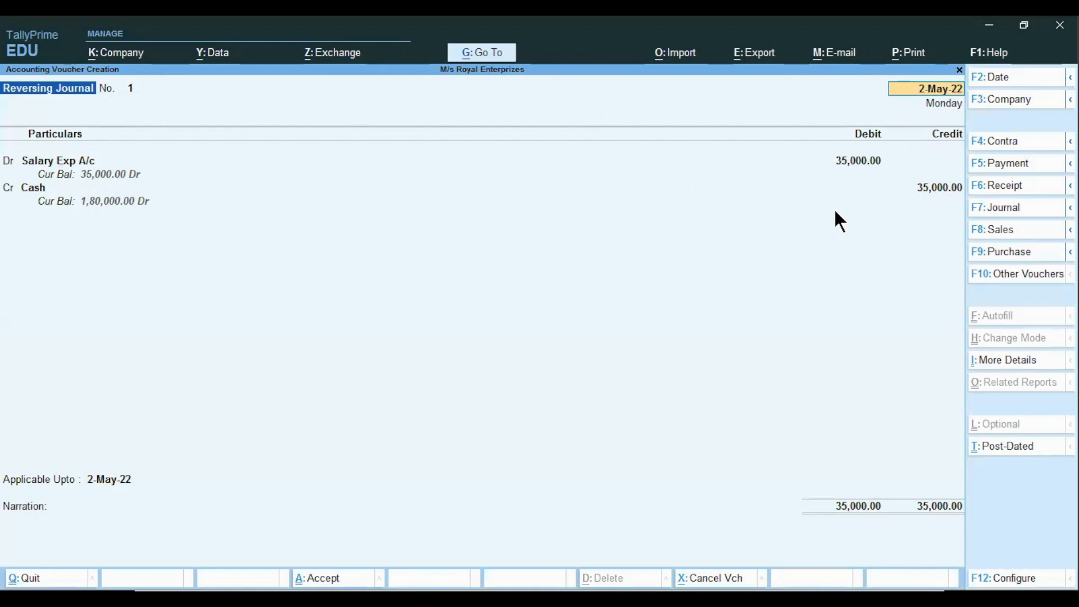
Keep the salary and cash entries and set the Applicable Upto date to 31-May-22
key(Return)
key(Return)
key(Return)
key(Return)
key(Return)
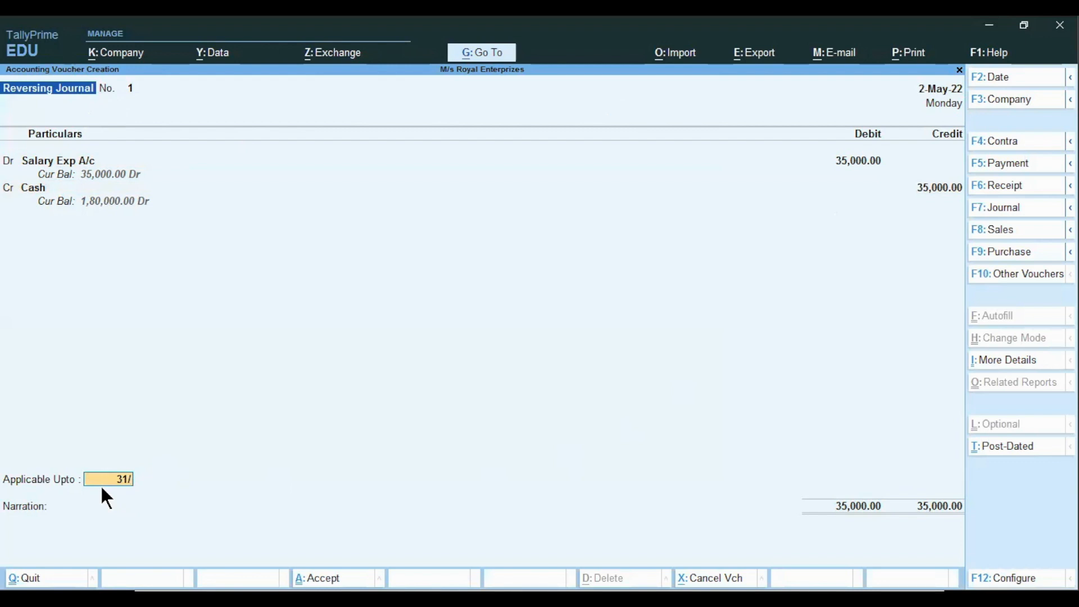
key(Return)
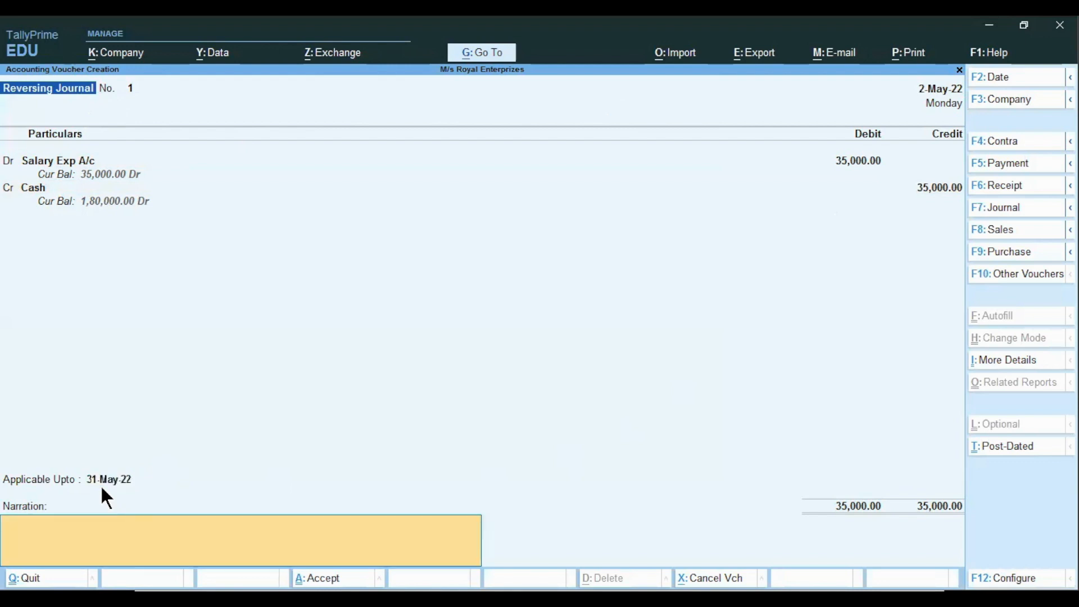
Enter the narration 'being sal for the month of May', save the reversing journal and exit to the Gateway
text(being sal for the month of May)
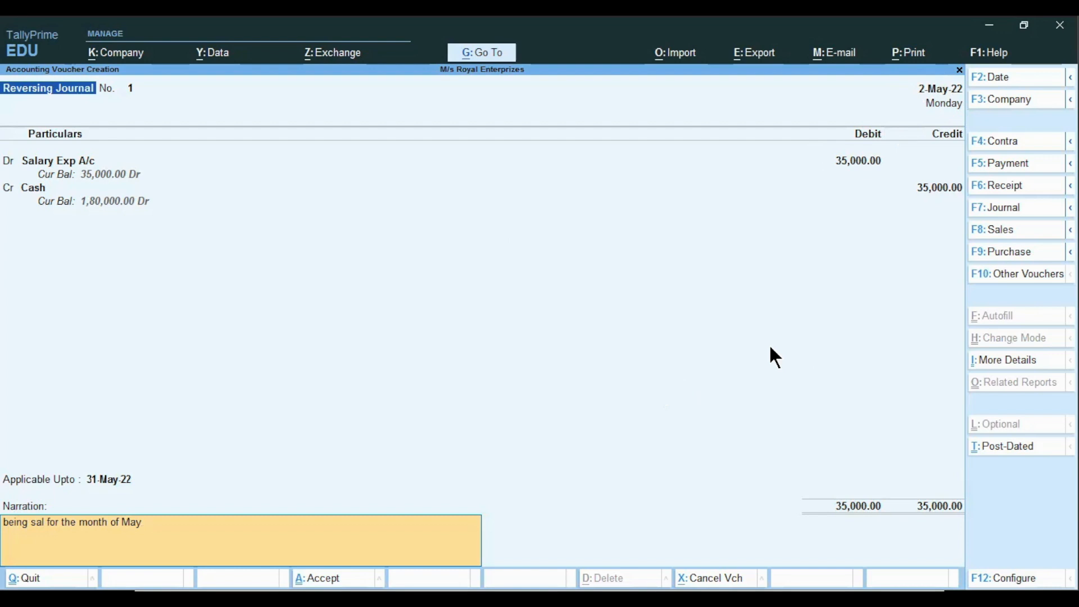
key(ctrl)
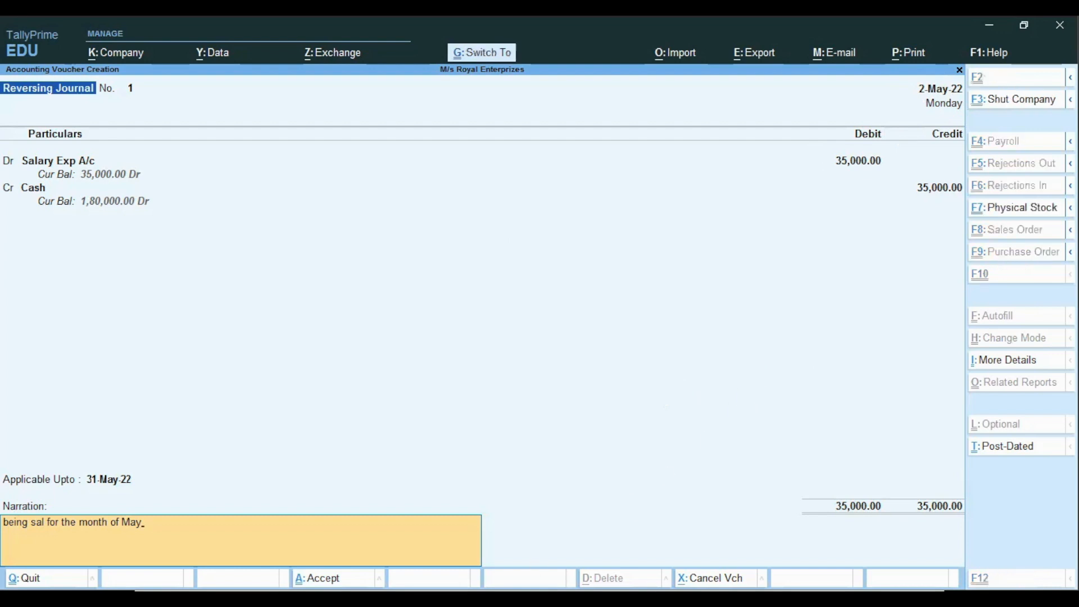
key(ctrl)
key(ctrl+a)
key(Escape)
key(y)
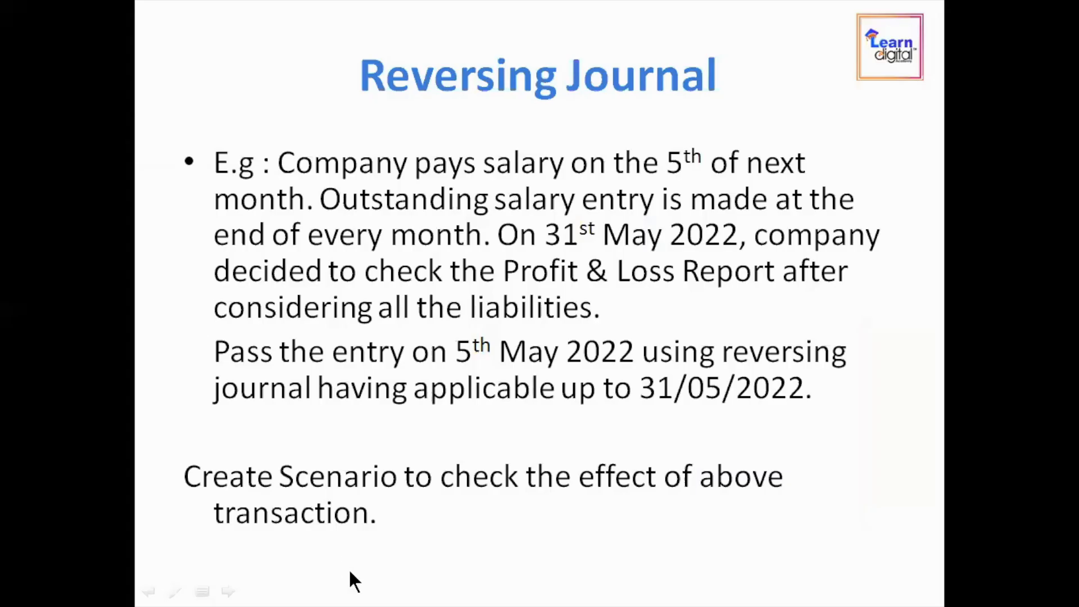
Open the Reversing Journal Register from Display More Reports and Exception Reports, then return to the Gateway
key(Left)
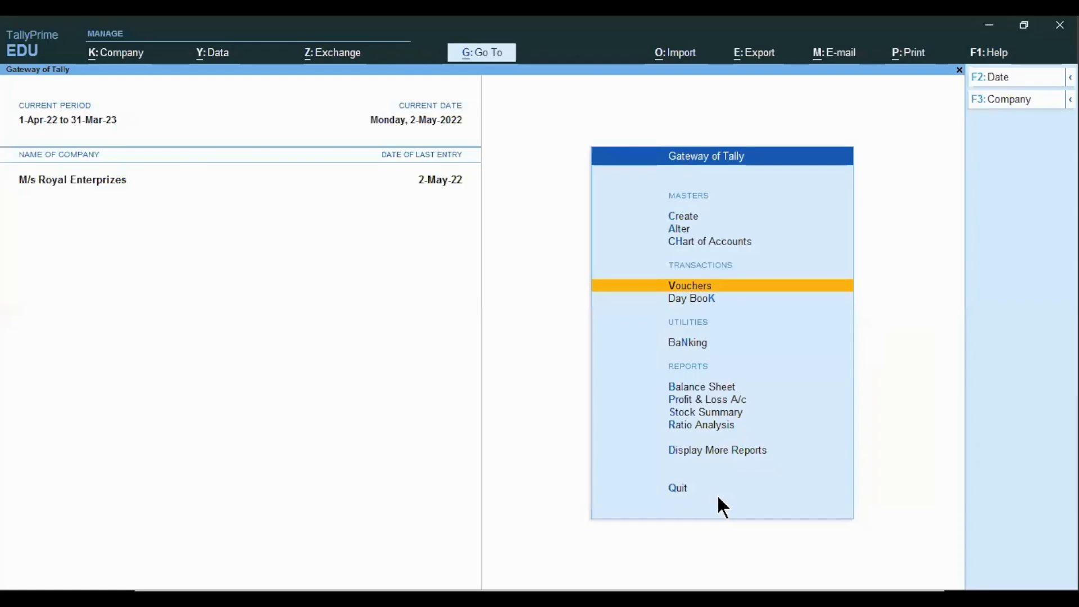
key(Down)
key(Down)
key(Down)
key(Down)
key(Down)
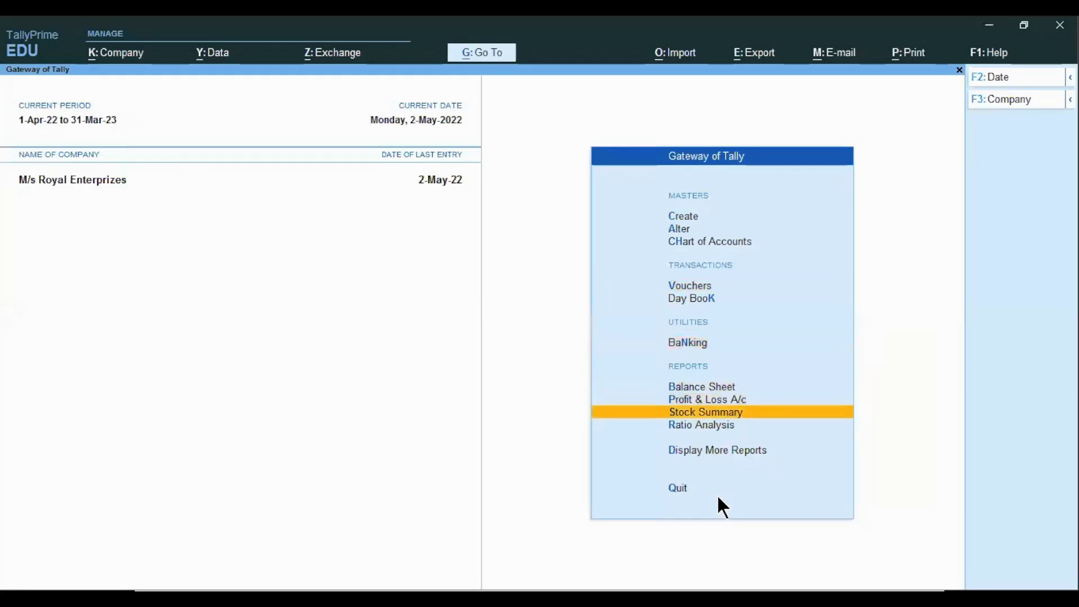
key(Down)
key(Down)
key(Return)
key(Down)
key(Down)
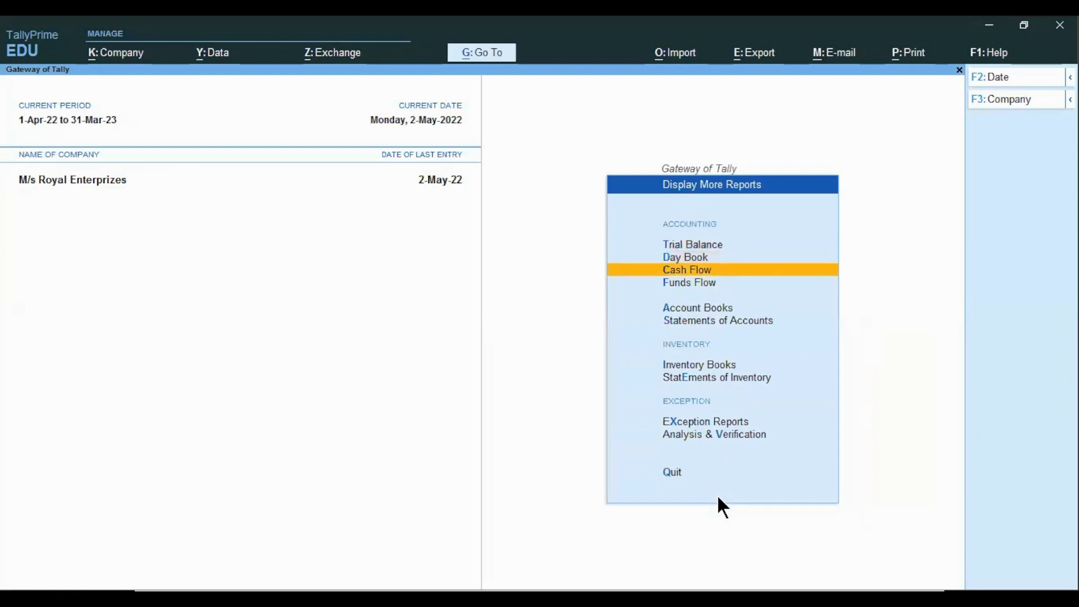
key(Down)
key(Down)
key(Down)
key(Down)
key(Down)
key(Down)
key(Down)
key(Up)
key(Return)
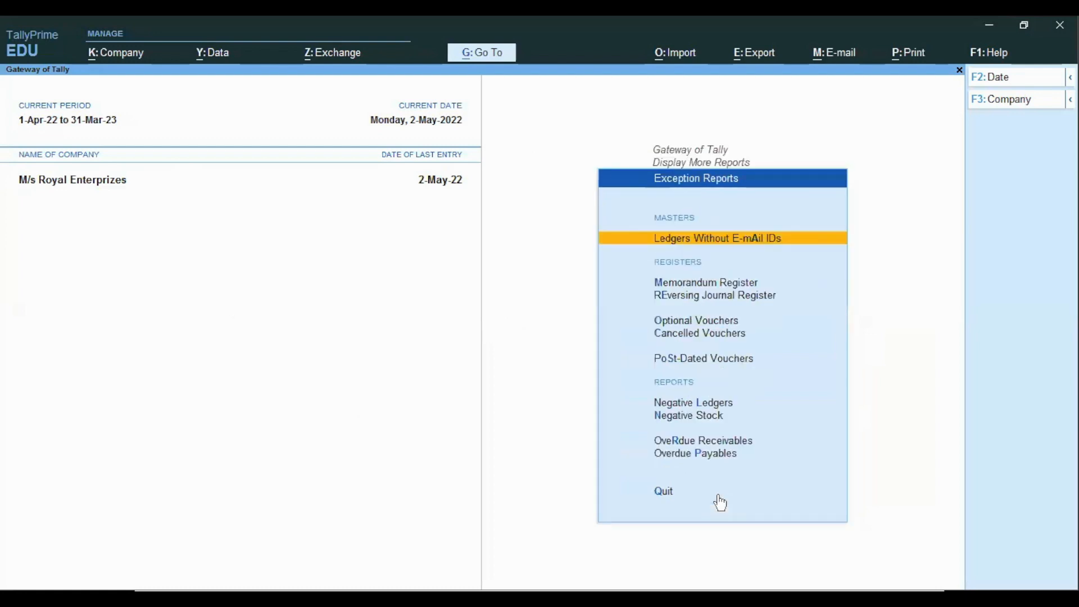
key(Down)
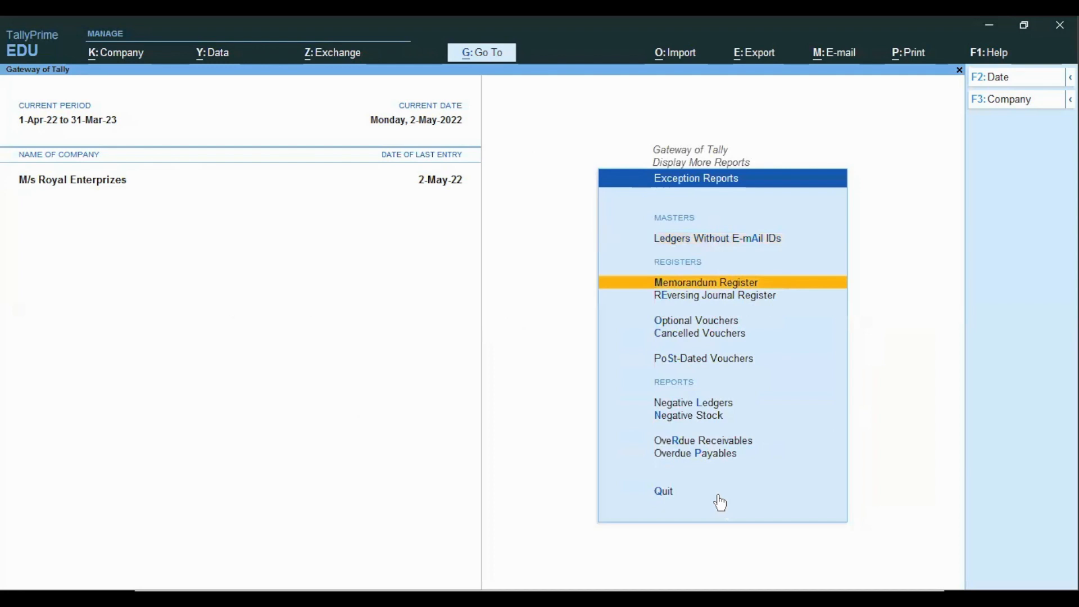
key(Down)
key(Return)
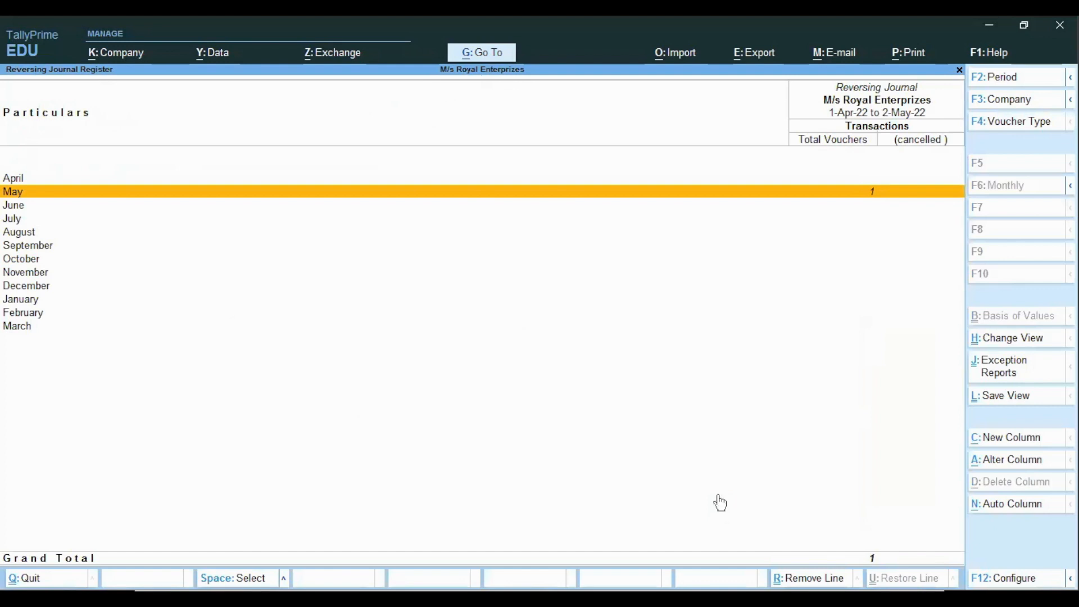
key(Escape)
click(720, 501)
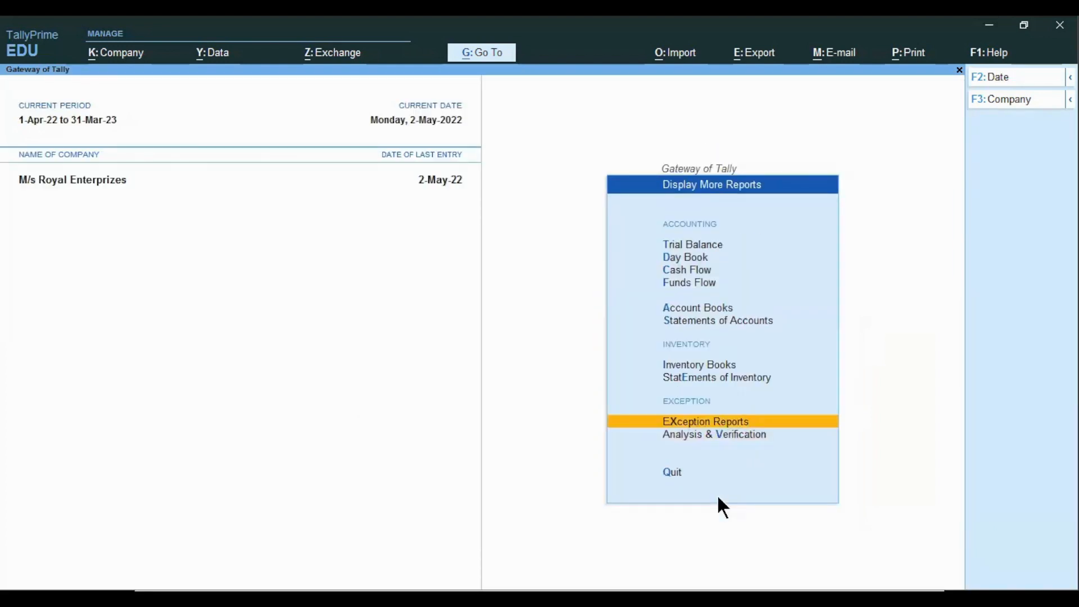
key(Escape)
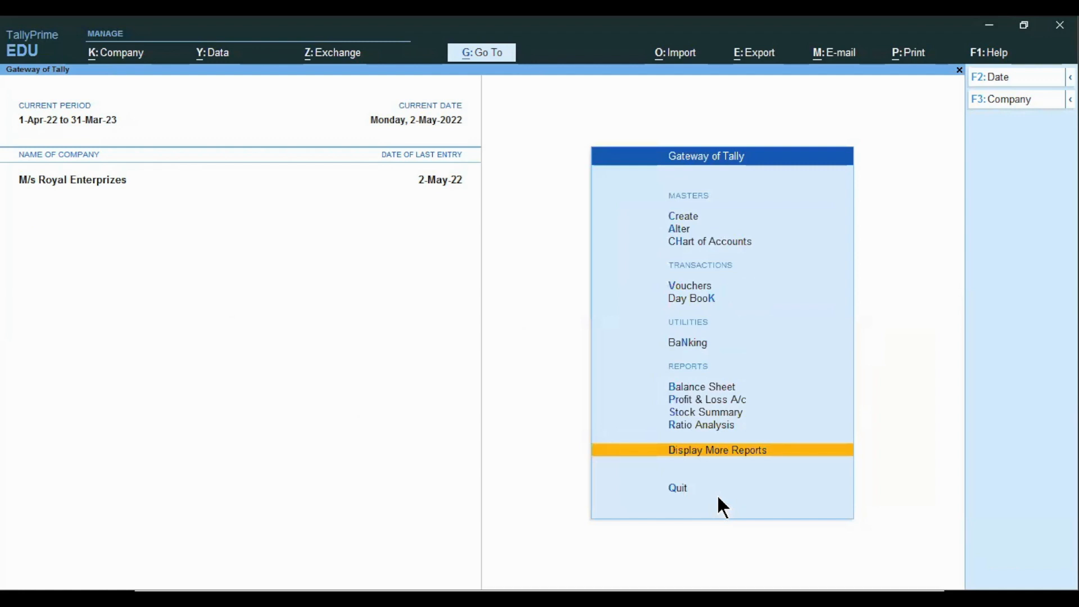
Open the Profit & Loss account, drill into Indirect Expenses down to the ledger's monthly summary, then close it
key(Up)
key(Up)
key(Up)
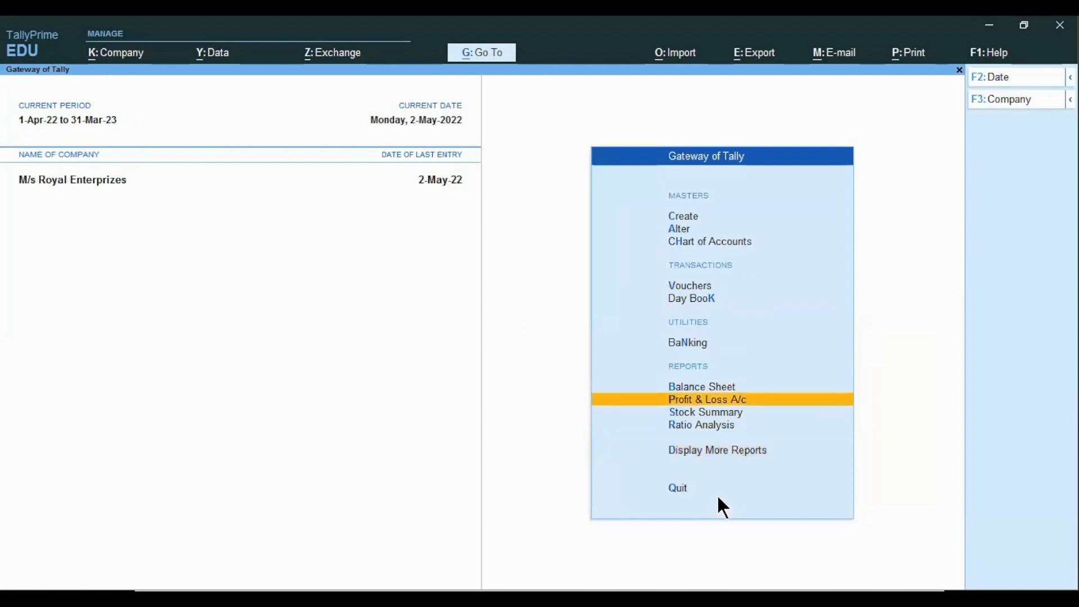
key(Return)
key(Return)
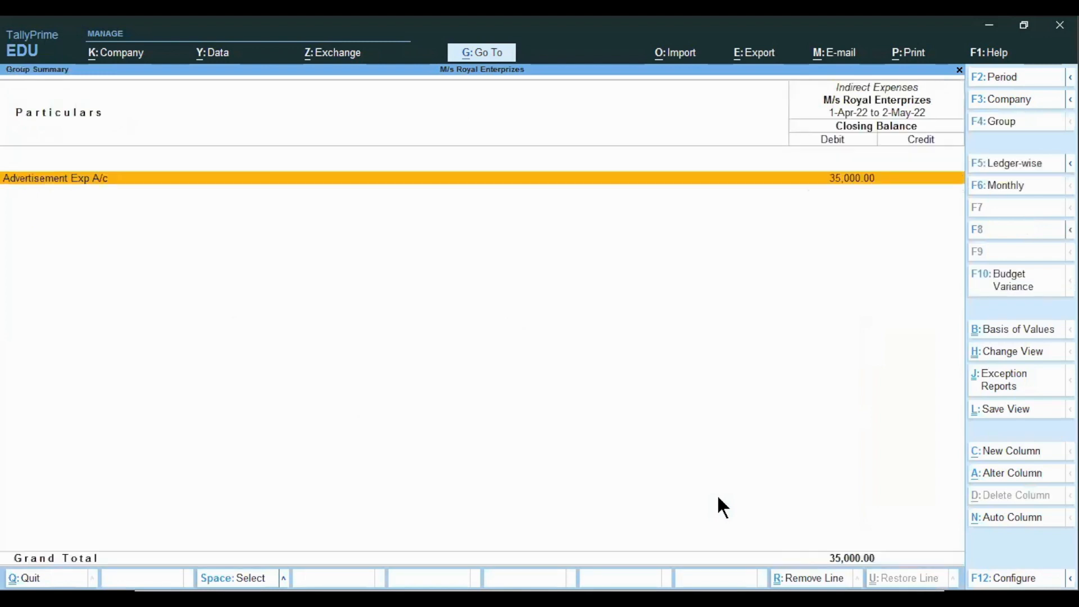
key(Return)
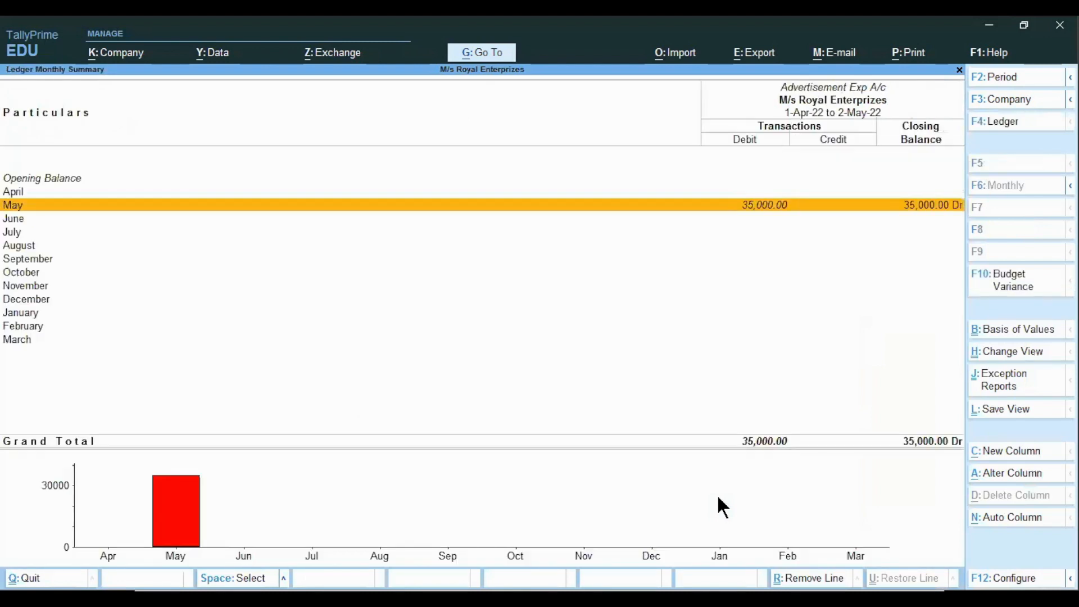
key(Return)
key(Escape)
key(Escape)
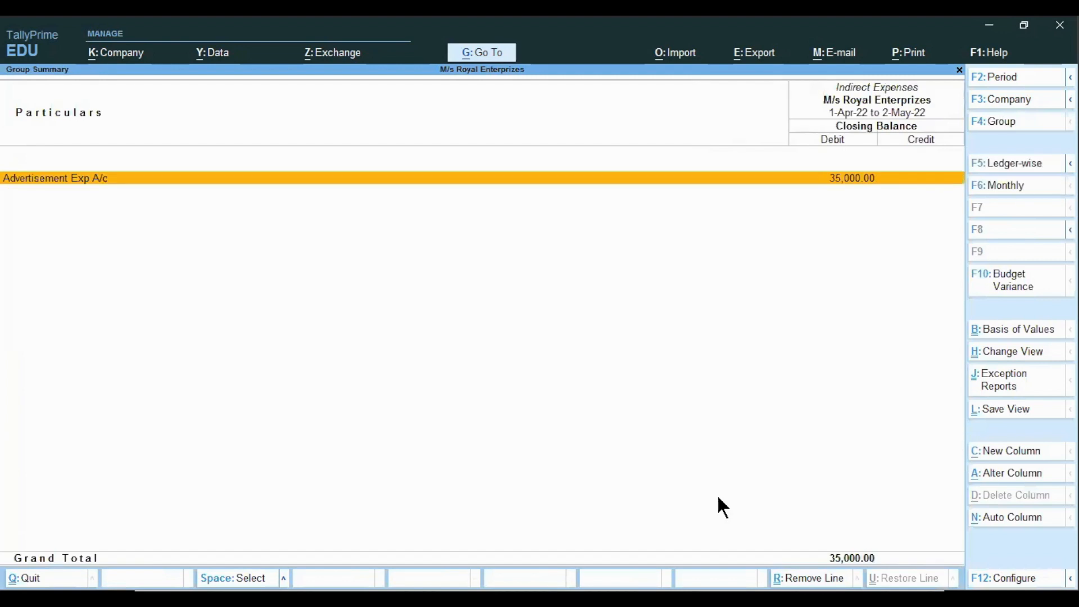
key(Escape)
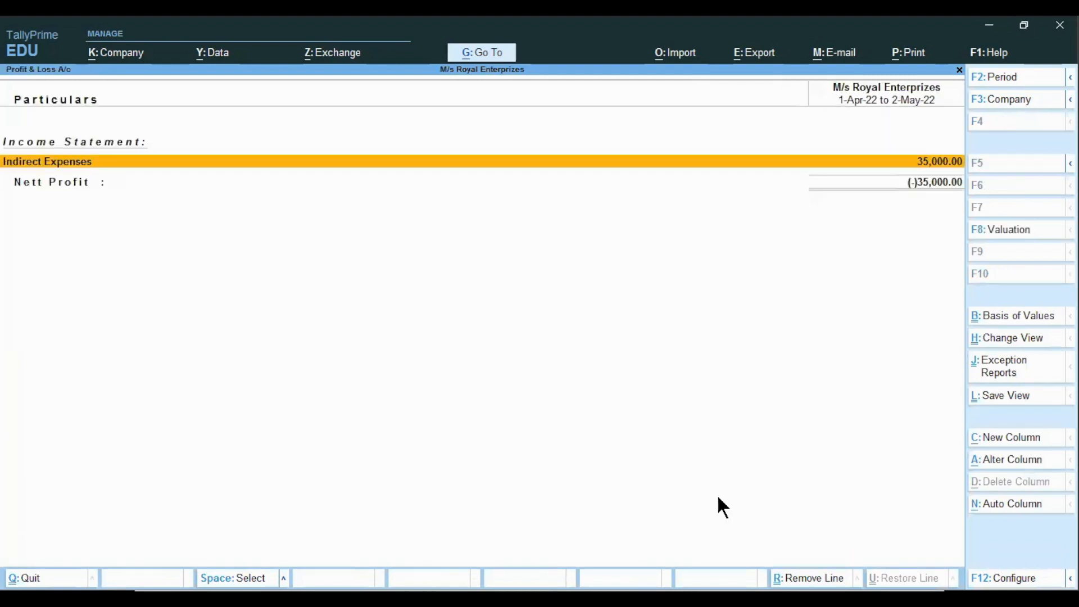
key(Escape)
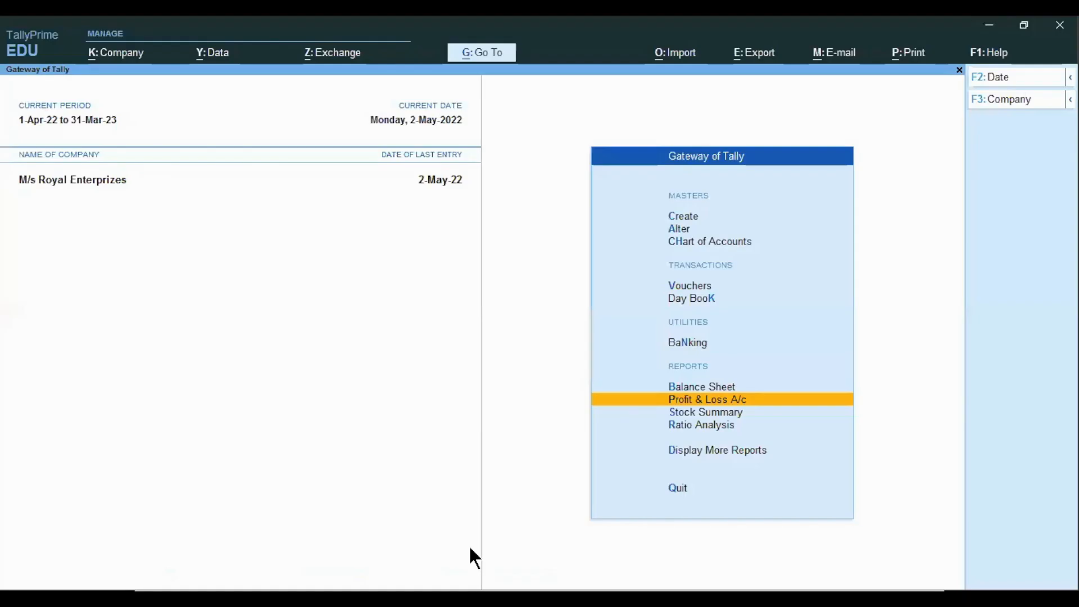
Create a new scenario named Scenario 2 (Reversing Journal)
key(Up)
key(Up)
key(Up)
key(Up)
key(Up)
key(Up)
key(Up)
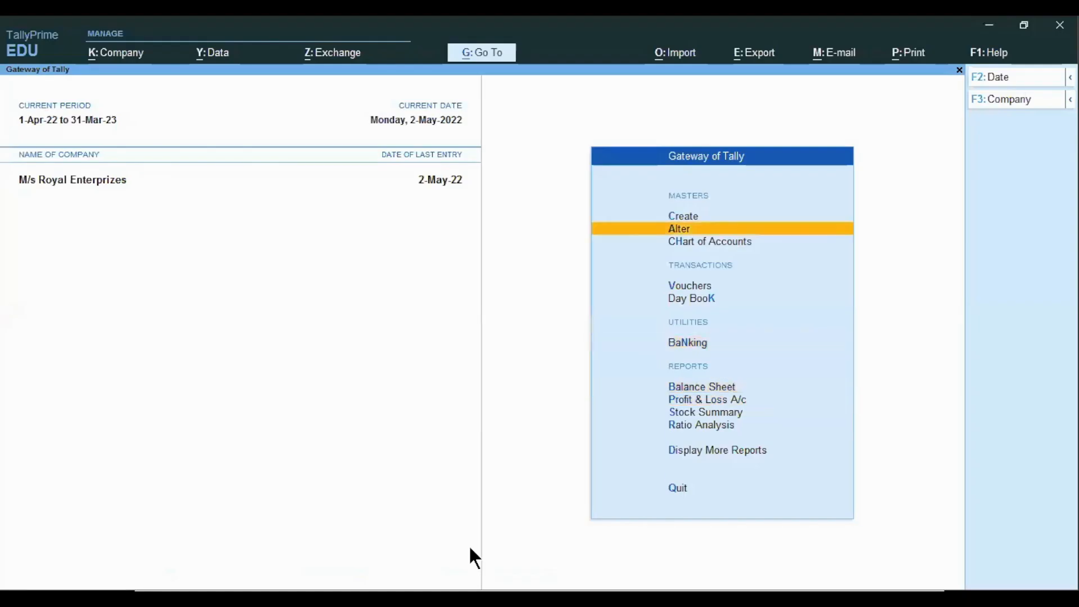
key(Return)
key(Down)
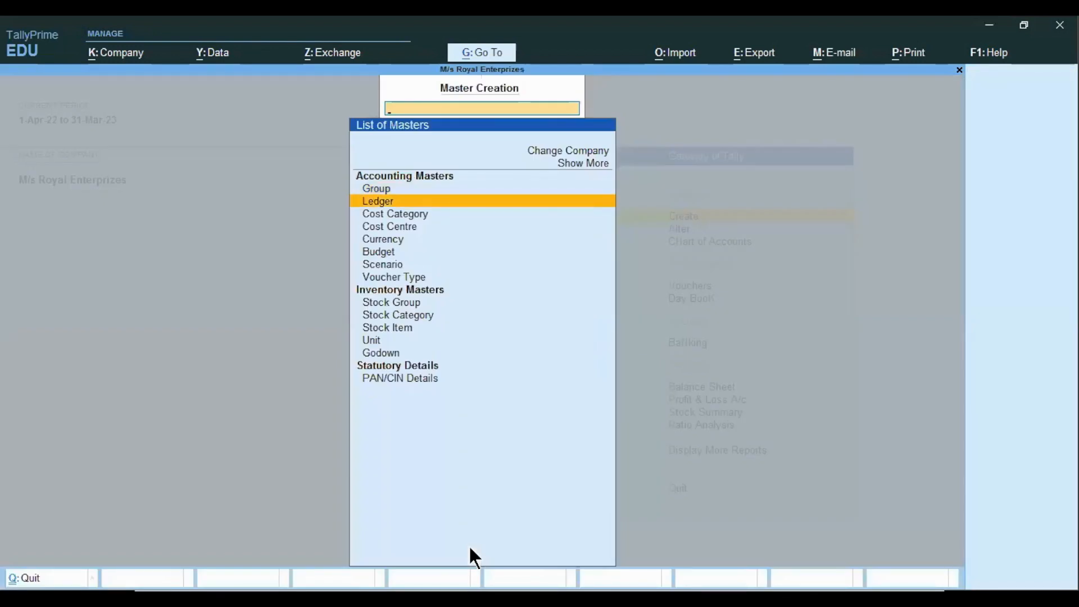
key(Down)
key(Down)
key(Down)
key(Down)
key(Down)
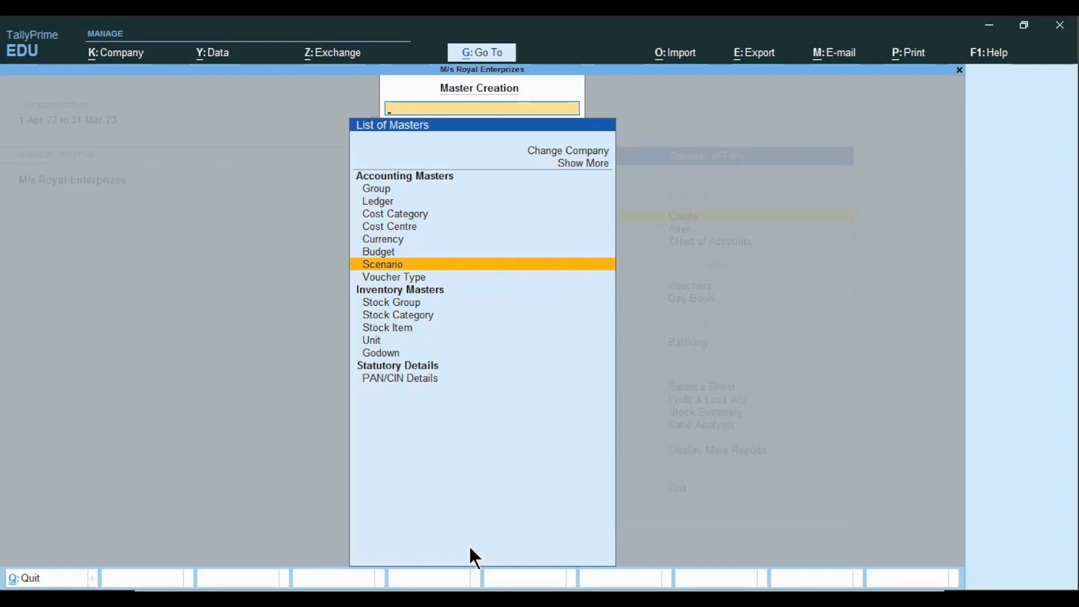
key(Return)
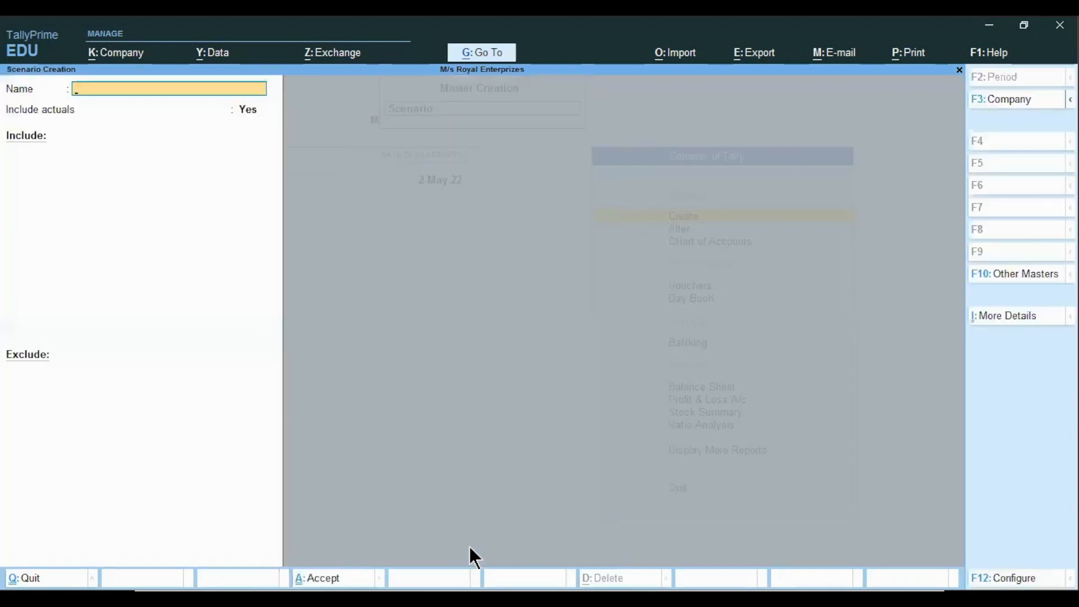
text(Scenario 2 (Reversing Journal)
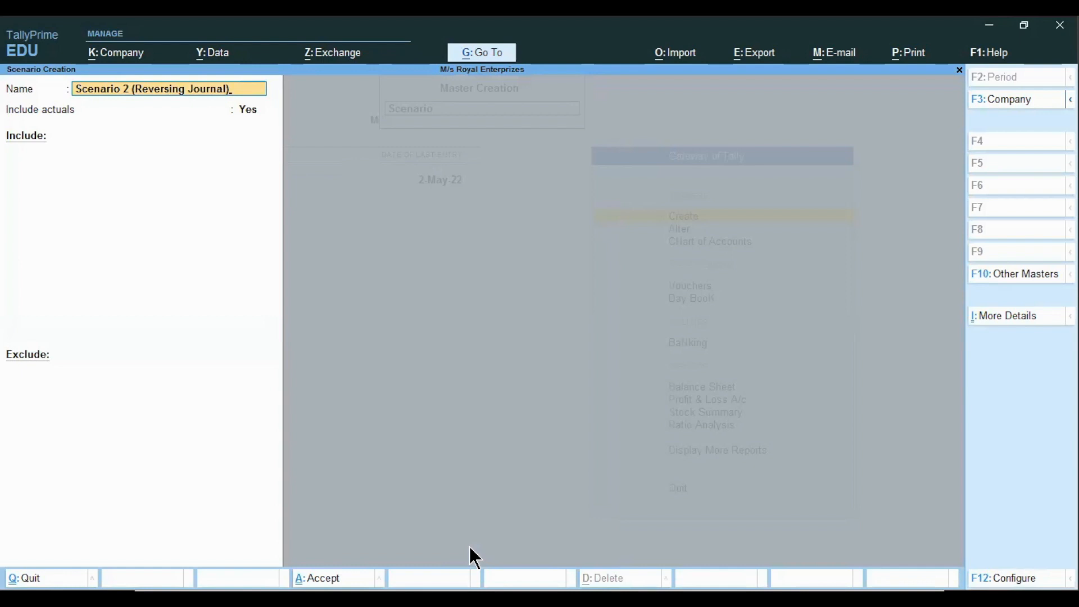
text())
key(Return)
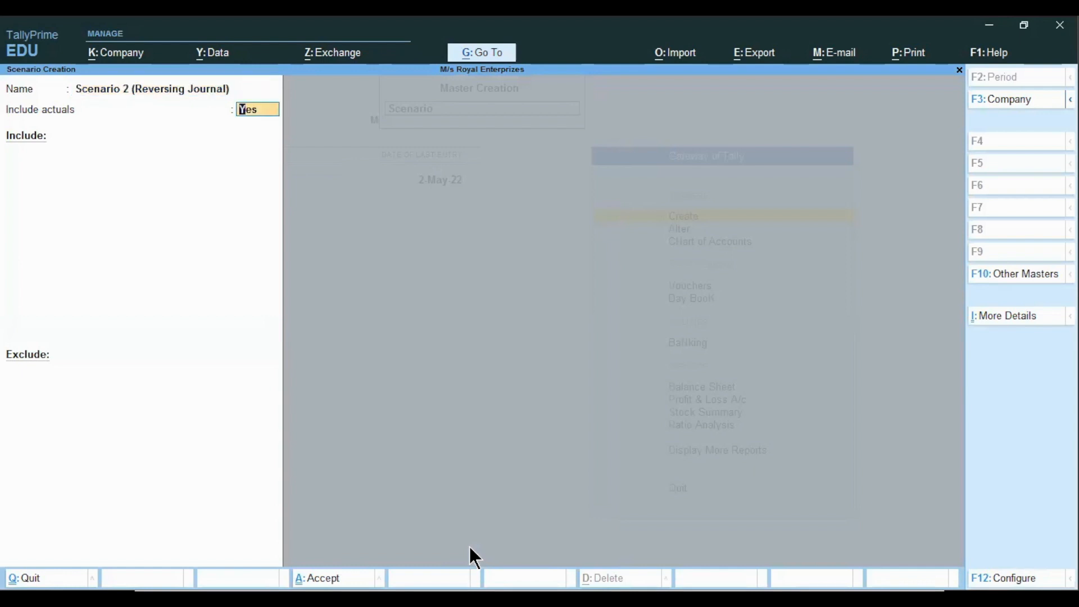
Keep actuals included, add Reversing Journal to the scenario's Include list, and save the scenario
key(Return)
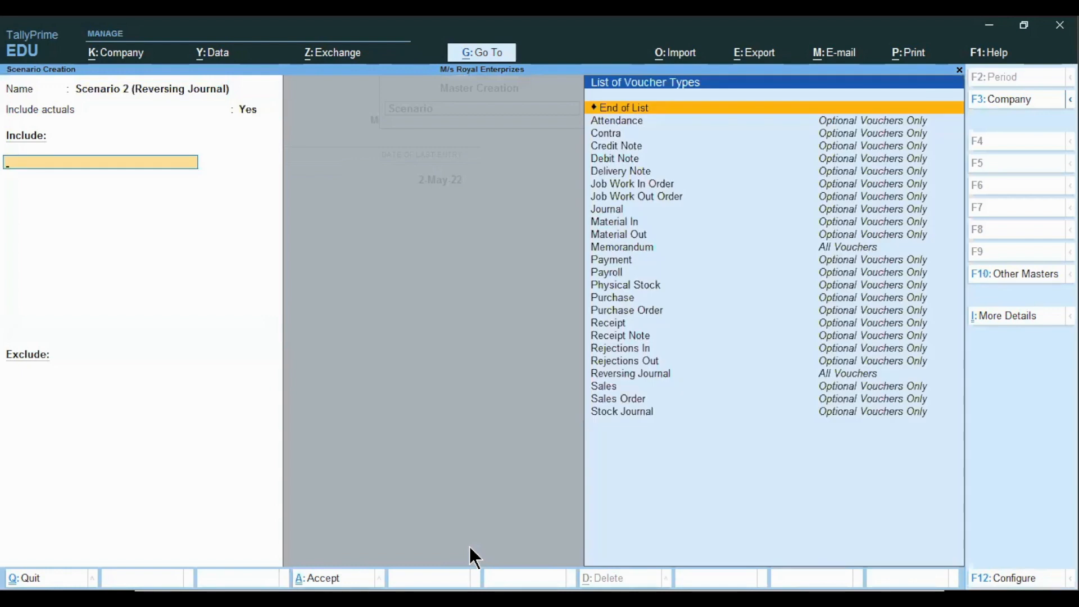
text(Re)
key(Down)
key(Down)
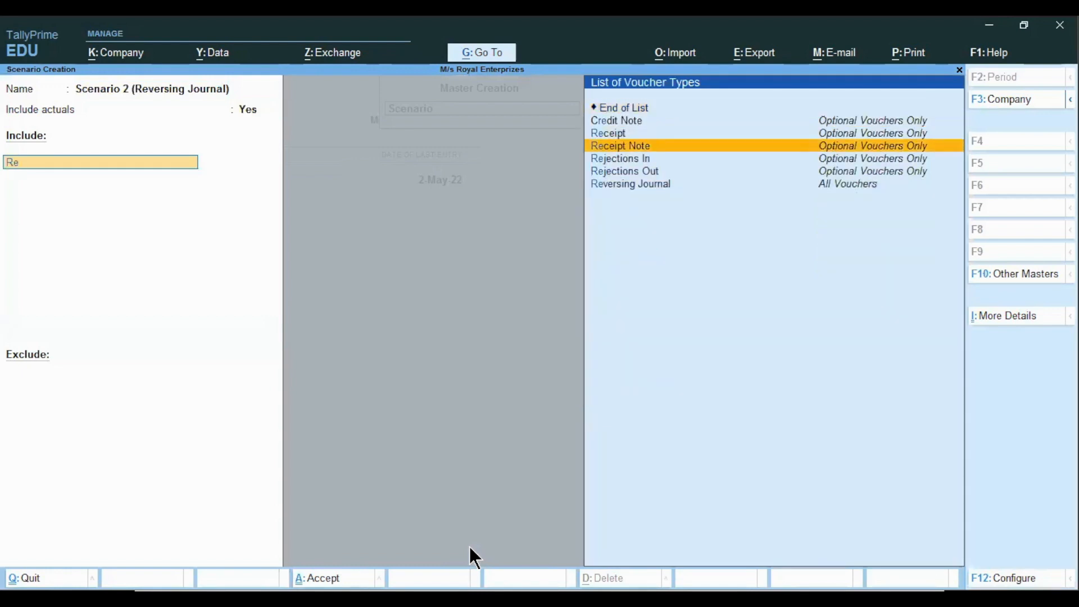
key(Down)
key(Down)
key(Down)
key(Return)
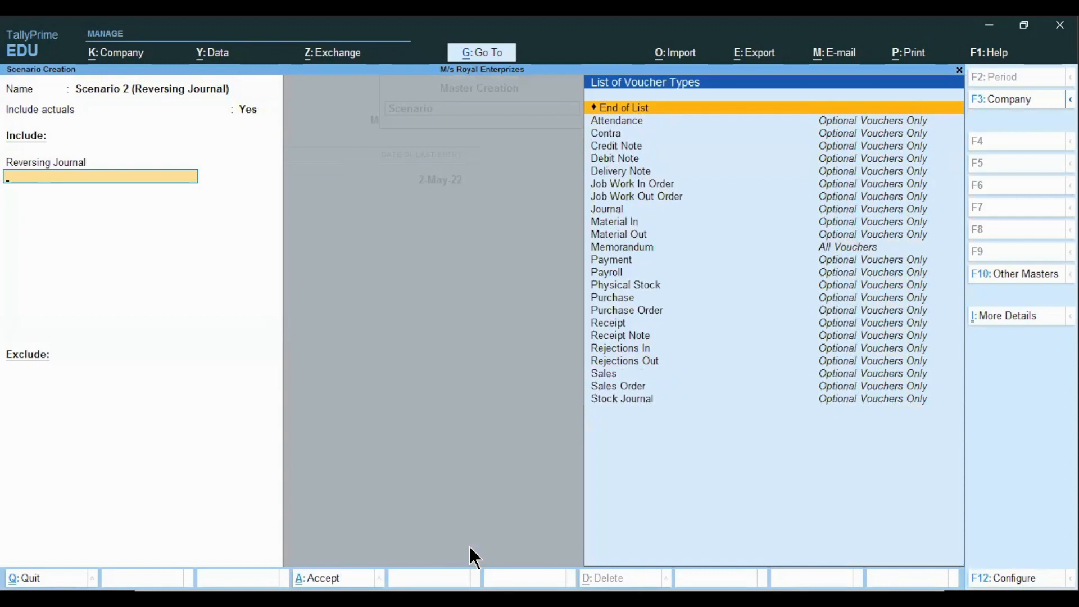
key(ctrl+a)
key(Escape)
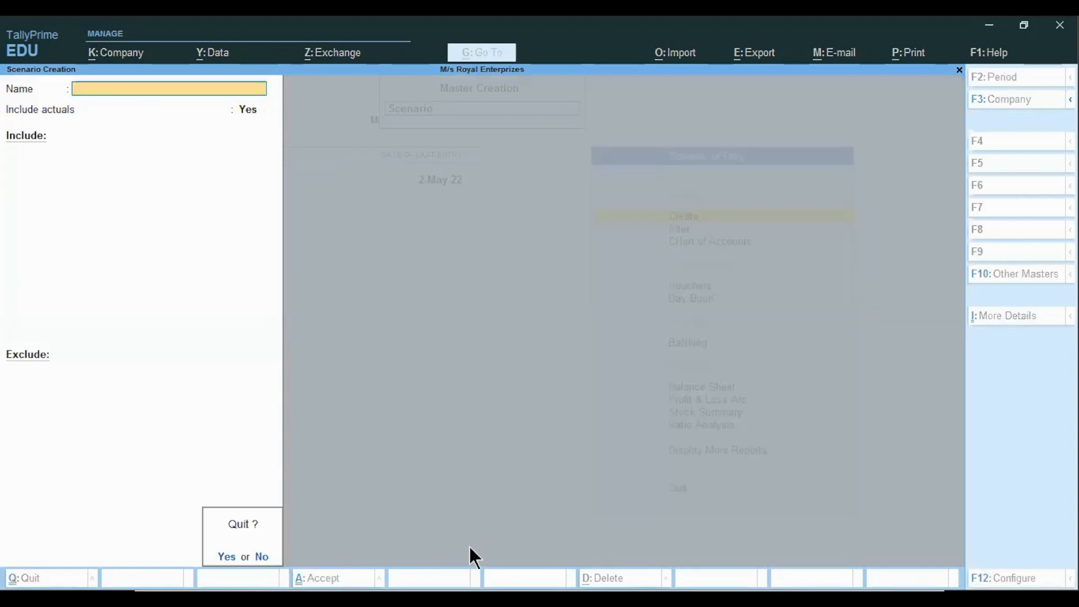
key(Return)
key(Escape)
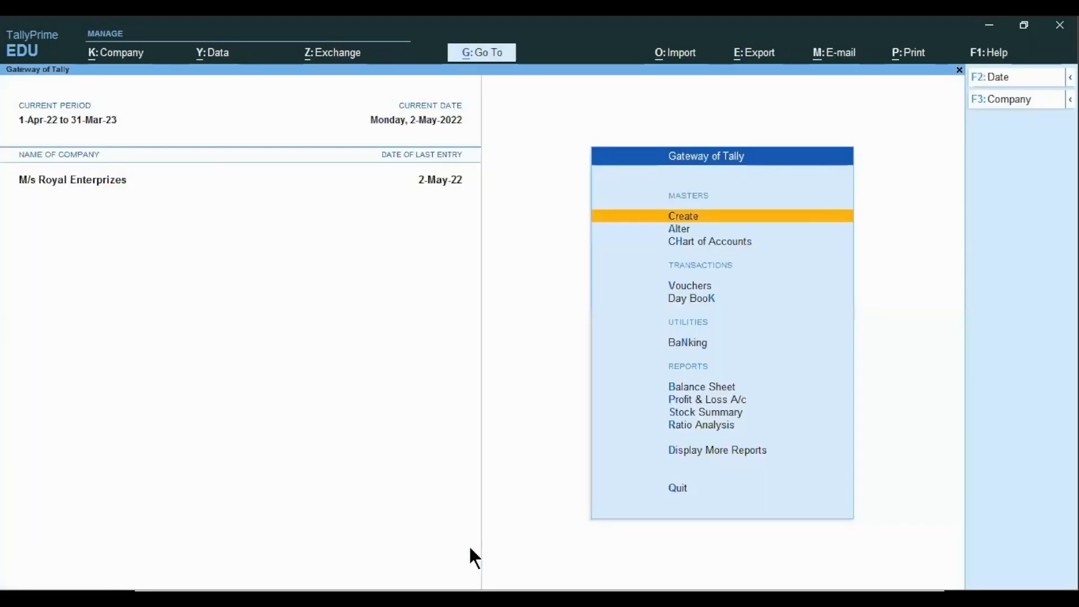
Open the Profit & Loss account and add a new column showing Scenario 2 (Reversing Journal) values
key(Down)
key(Down)
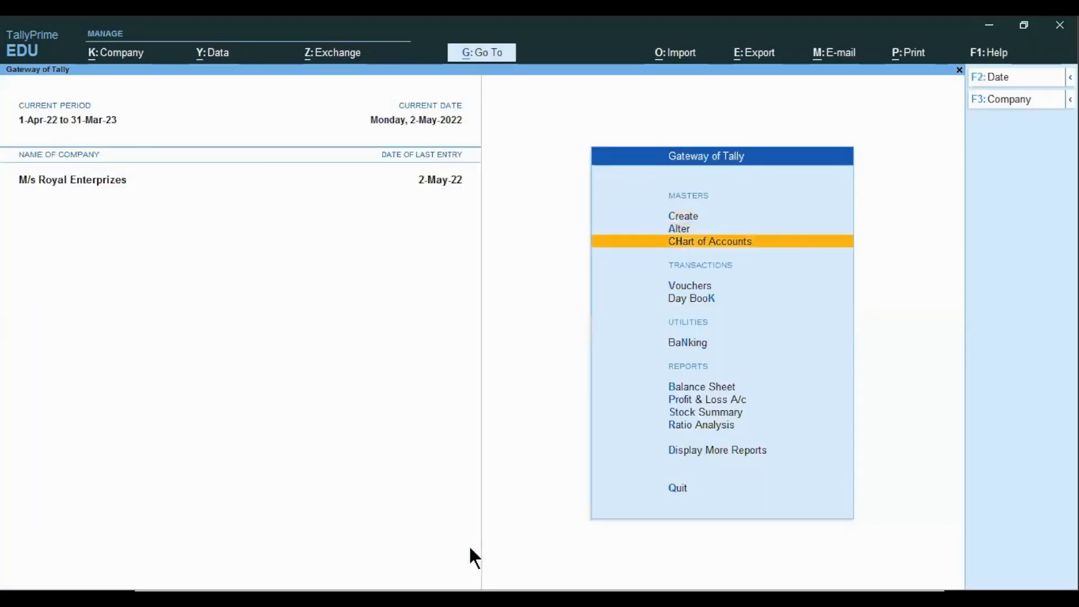
key(Down)
key(Down)
key(Down)
key(Down)
key(Down)
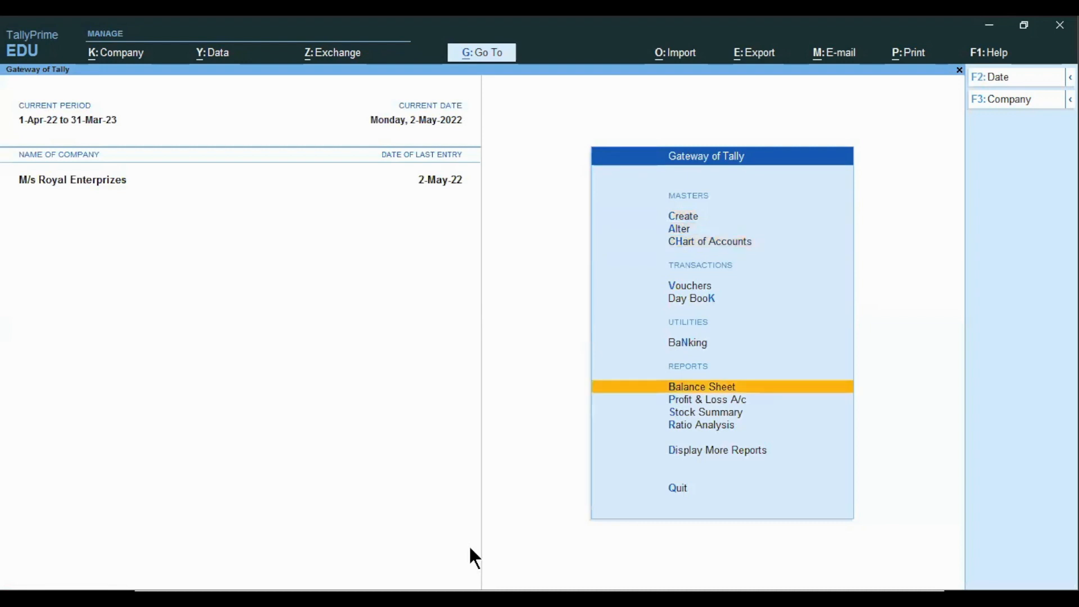
key(Return)
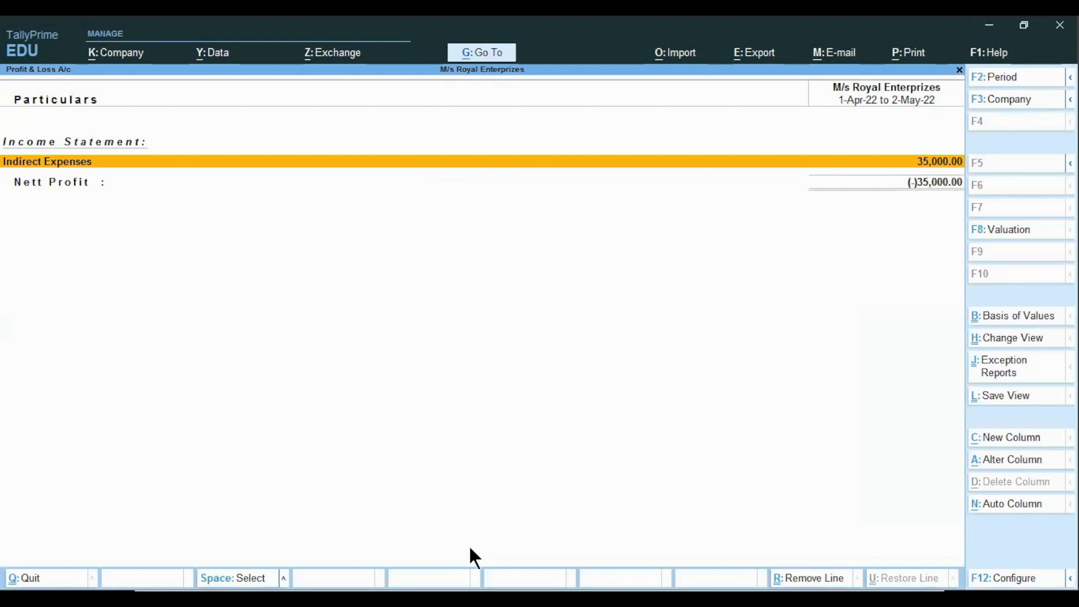
click(1008, 446)
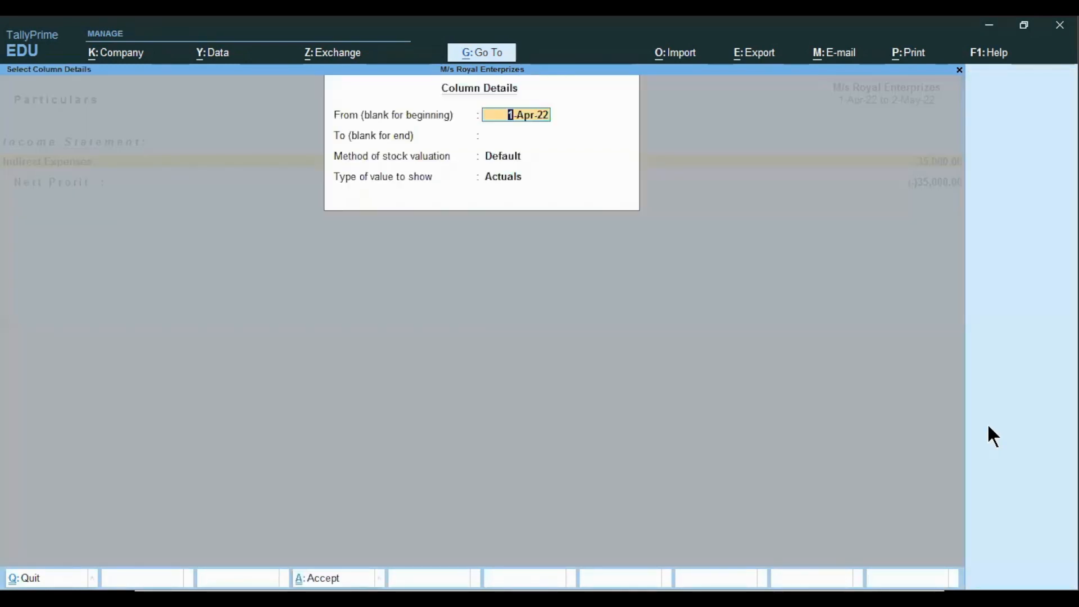
key(Return)
key(Return)
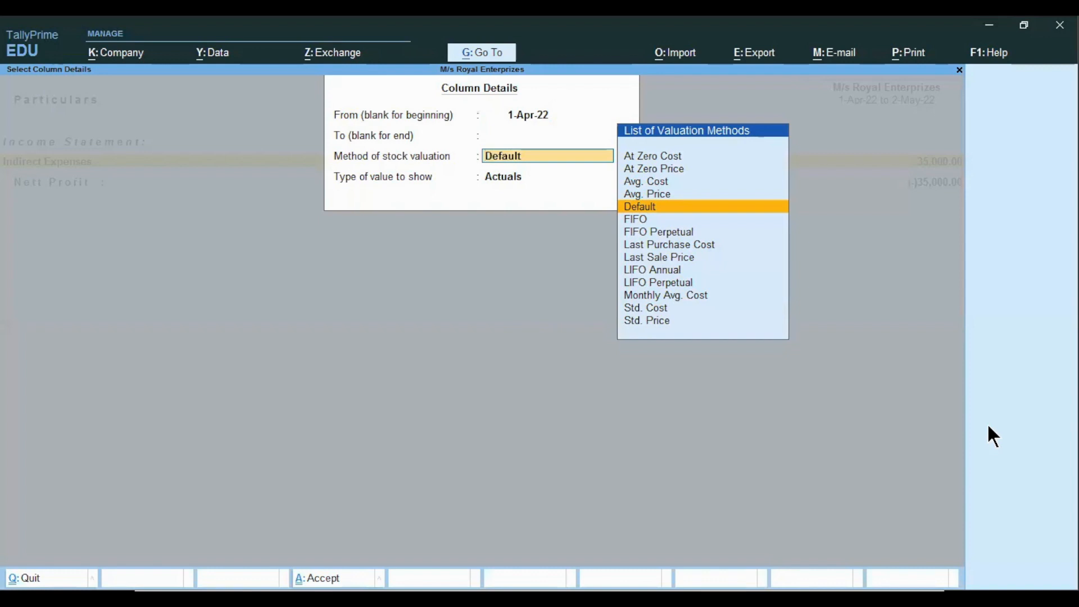
key(Return)
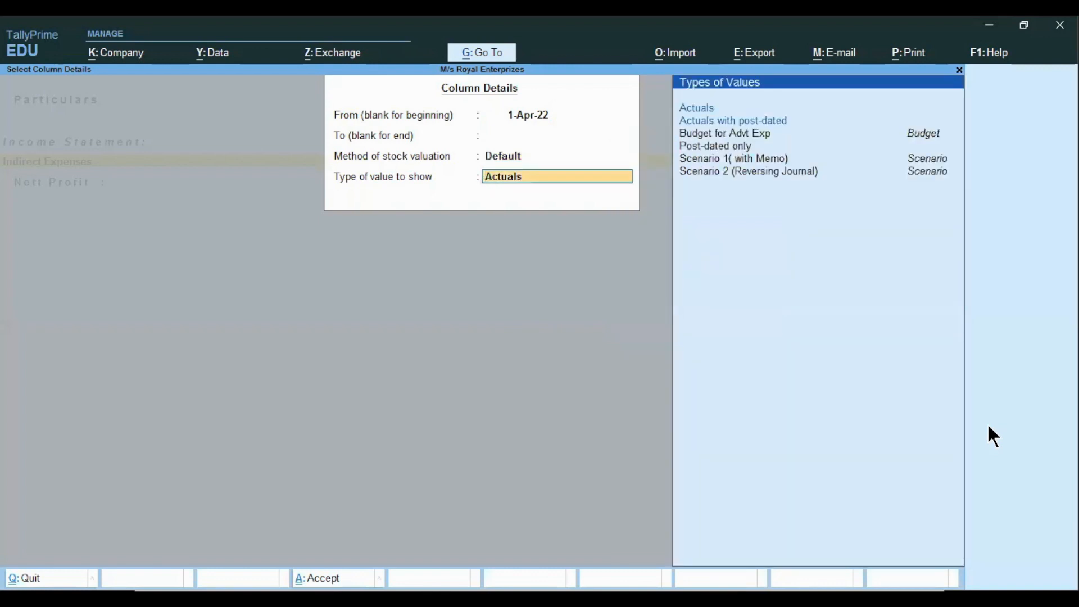
key(Up)
key(Return)
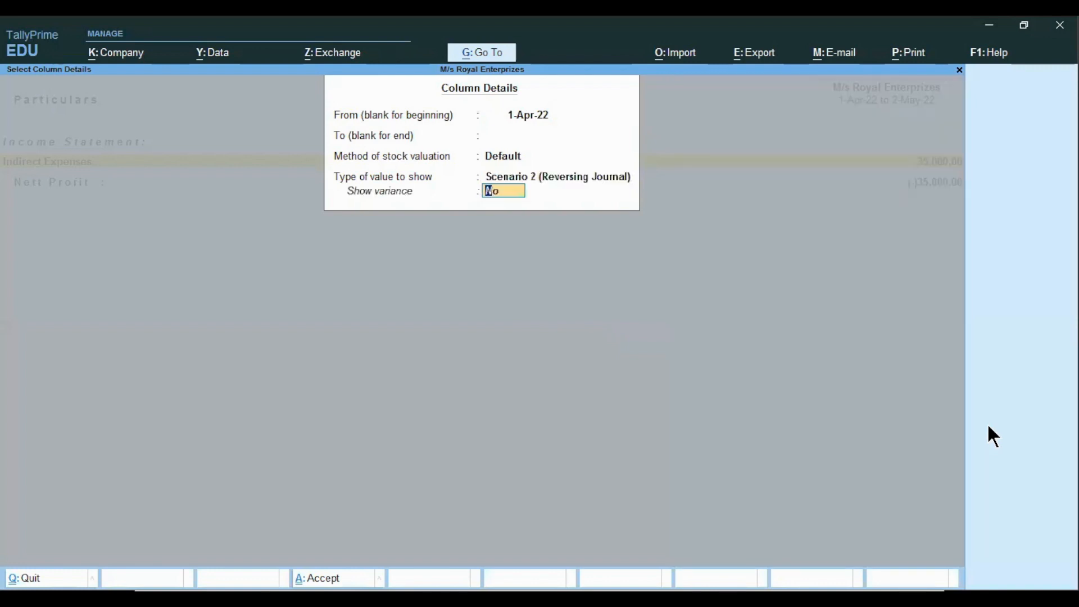
key(Return)
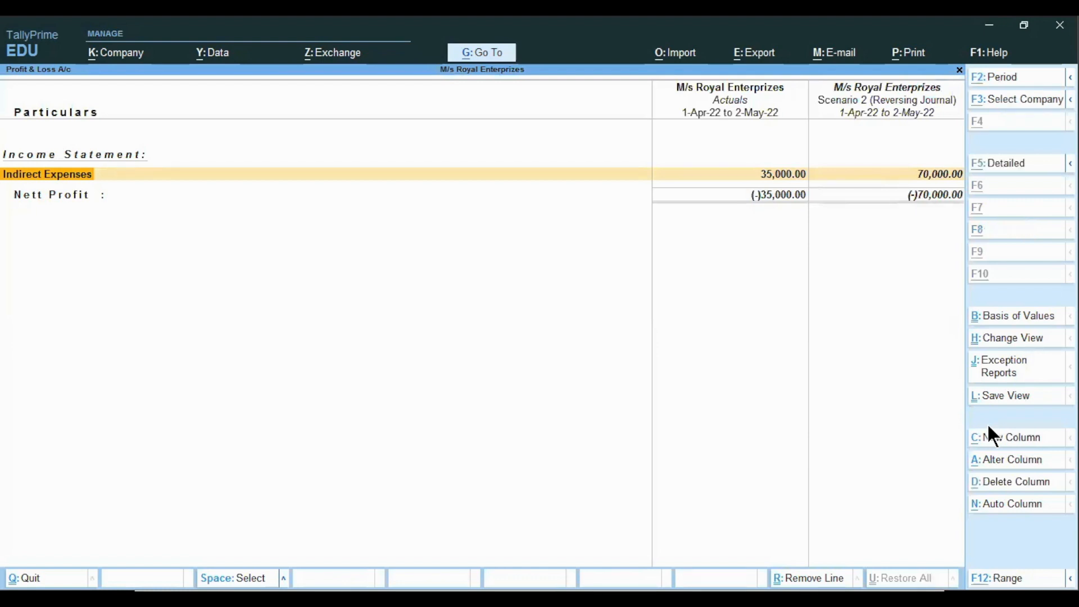
Switch the report to detailed view and step through the Indirect Expenses ledgers
key(alt+F5)
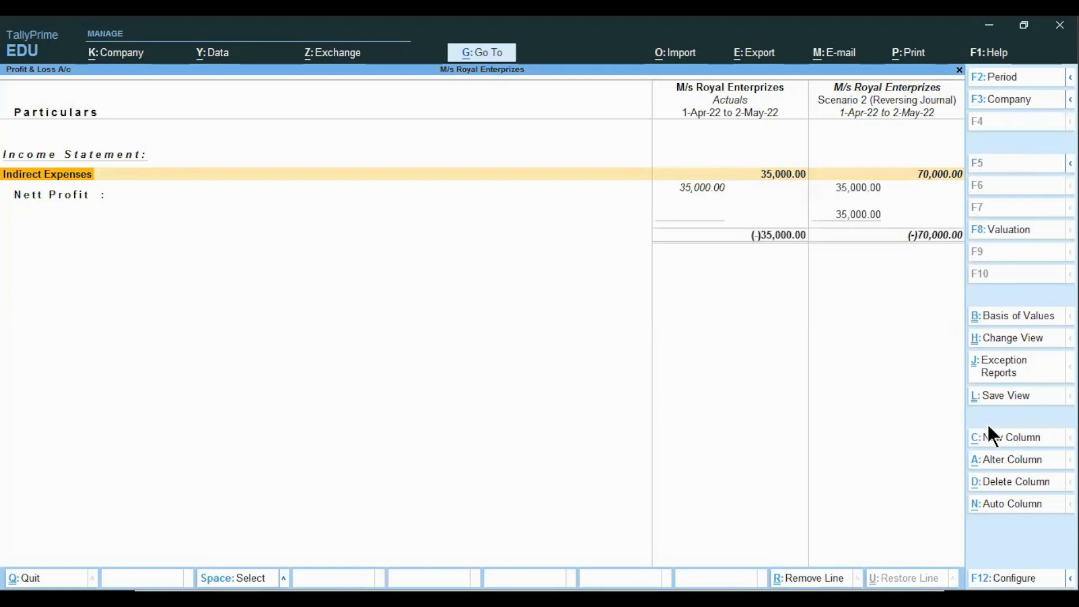
key(Down)
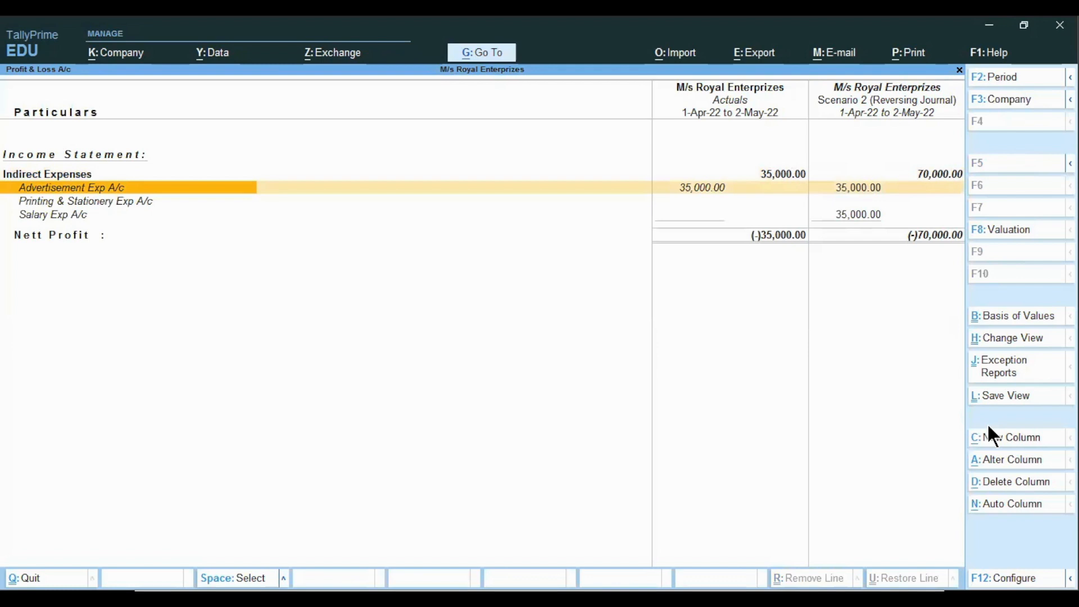
key(Down)
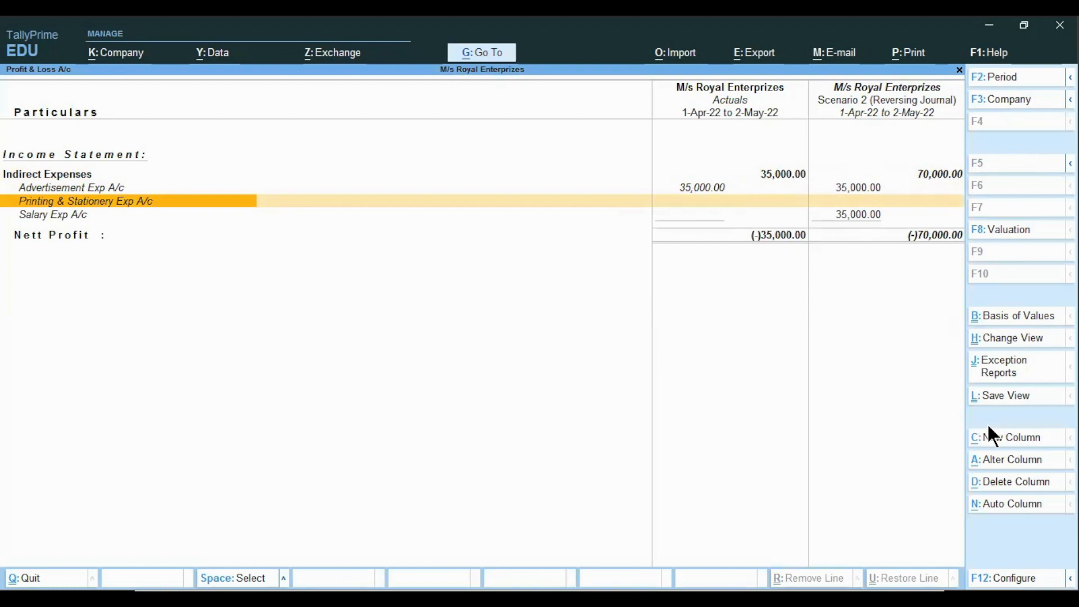
key(Down)
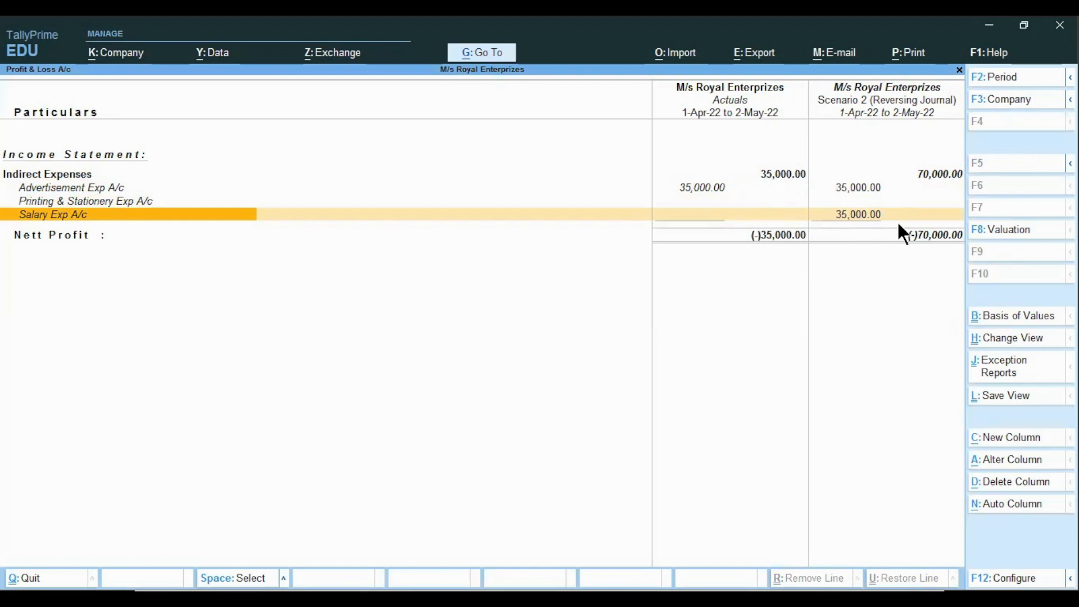
key(Right)
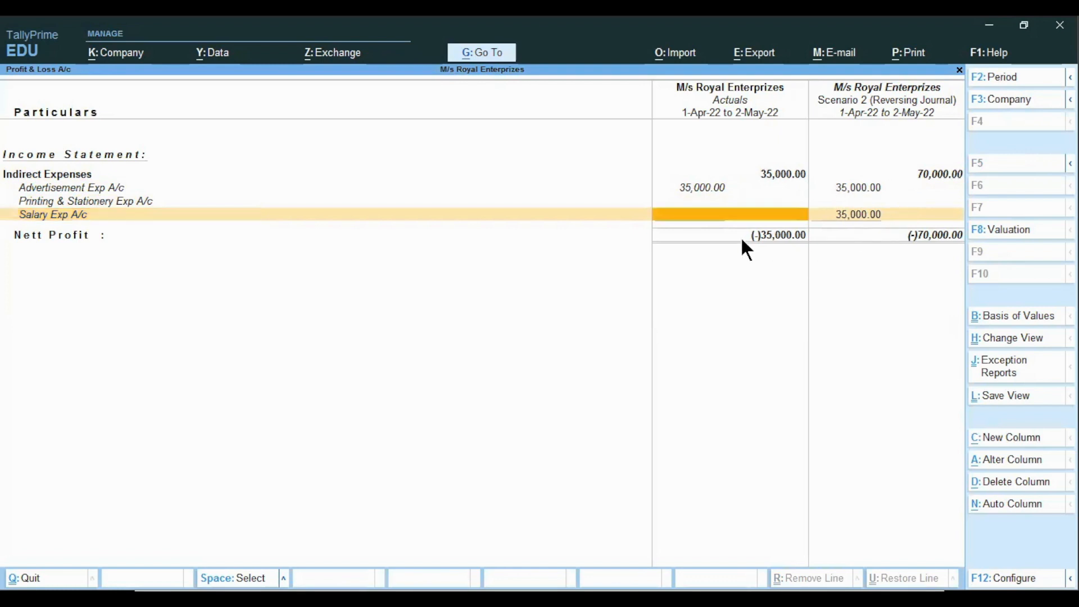
Add another column showing Scenario 2 (Reversing Journal) values
key(alt+a)
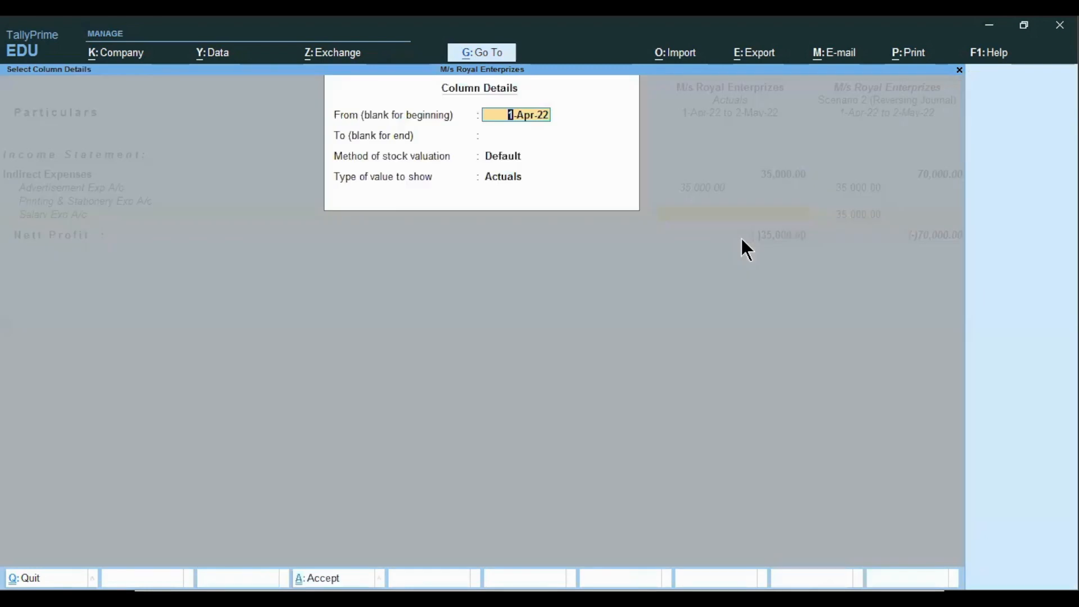
key(Return)
key(Return)
key(Return)
key(Down)
key(Down)
key(Down)
key(Down)
key(Down)
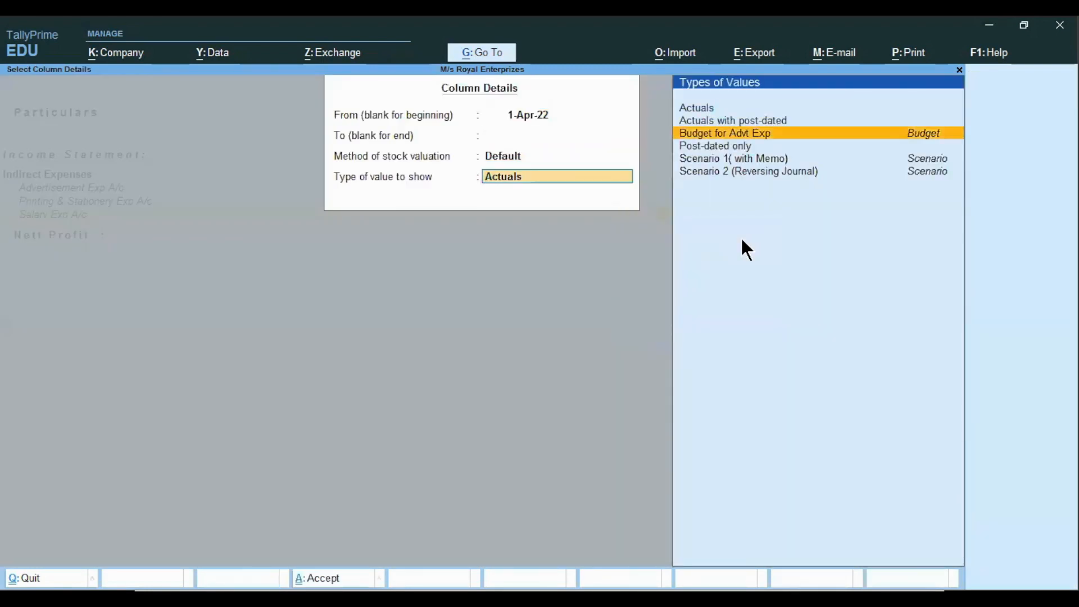
key(Return)
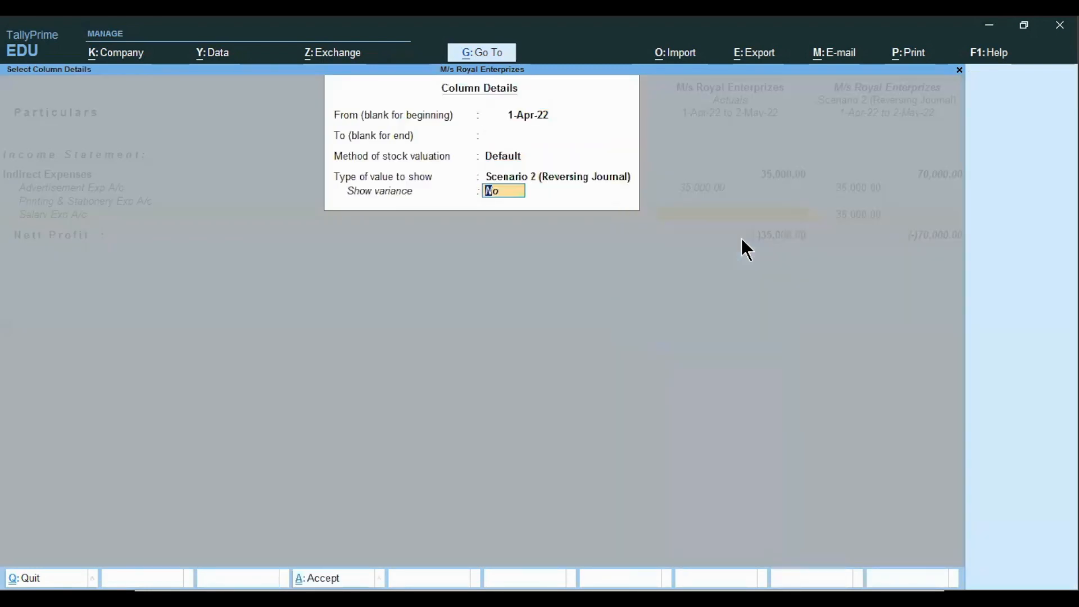
key(Return)
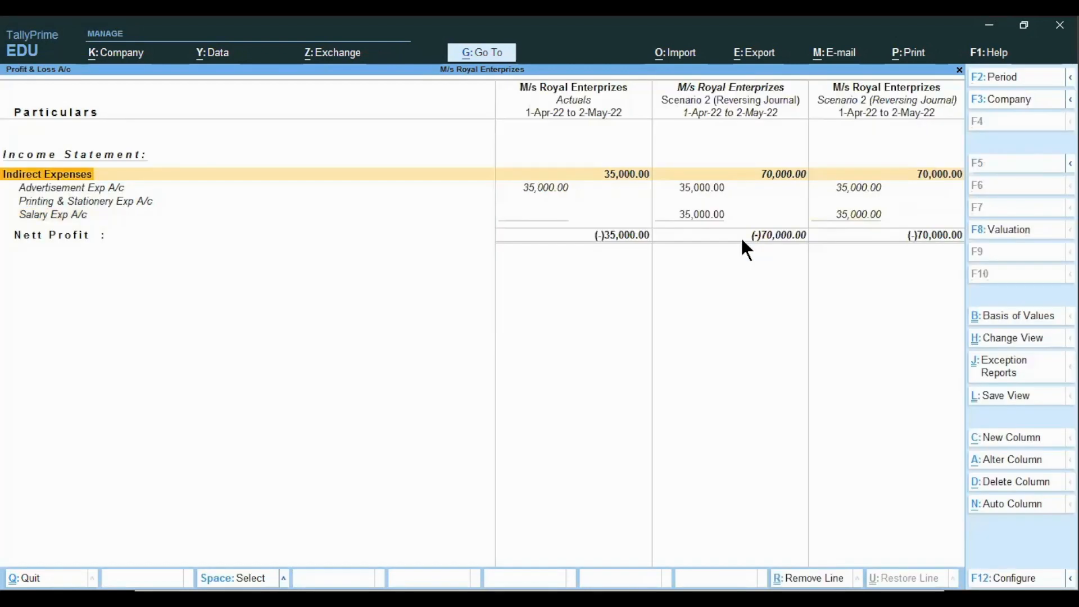
Alter the middle scenario column's period to run from 2-May-22 to 31-May-22
key(Right)
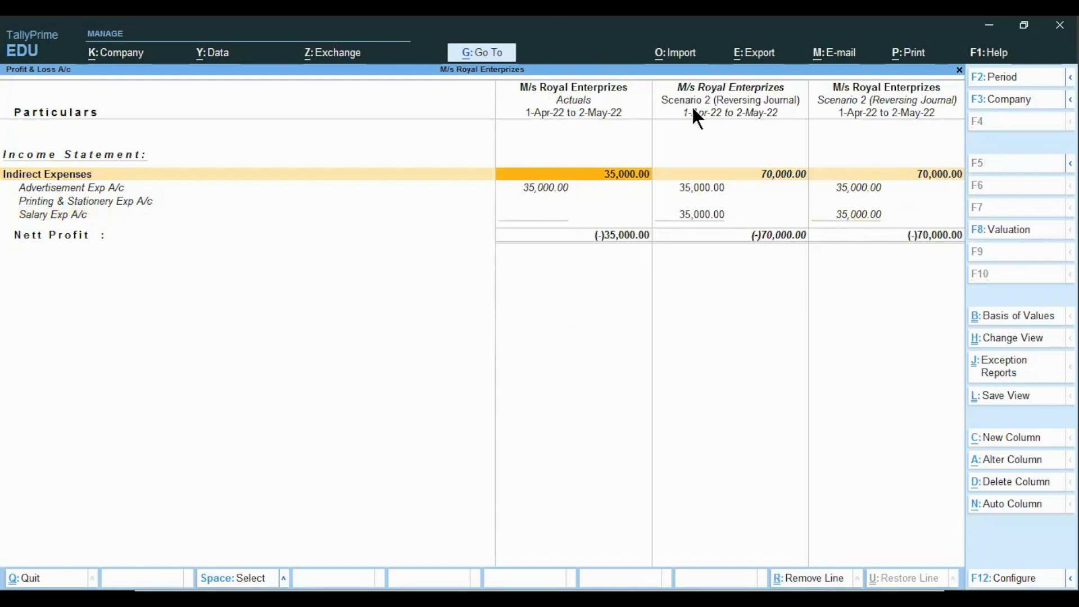
click(696, 175)
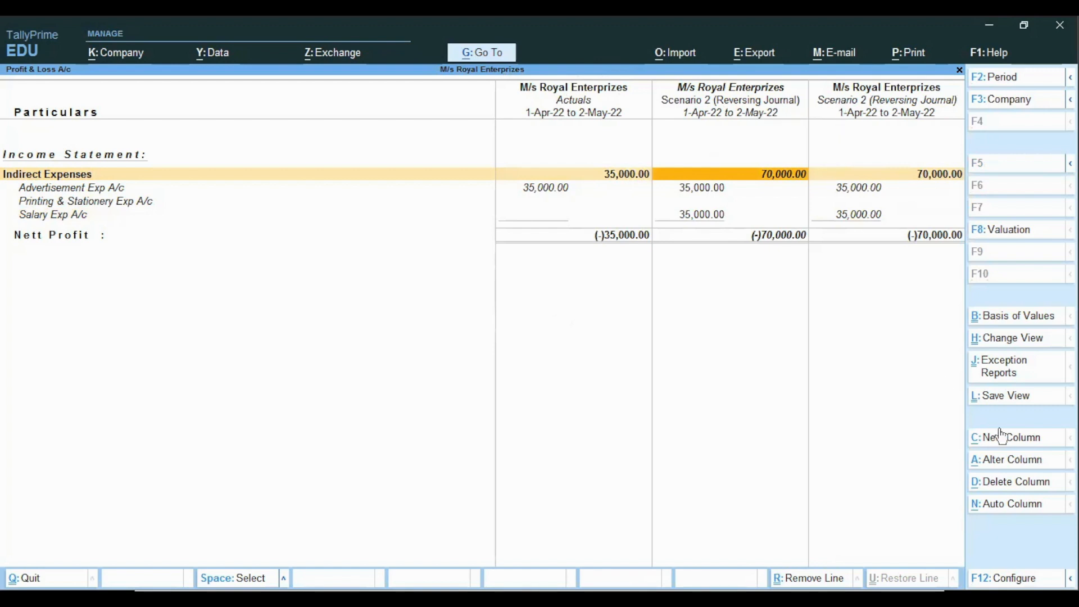
click(996, 457)
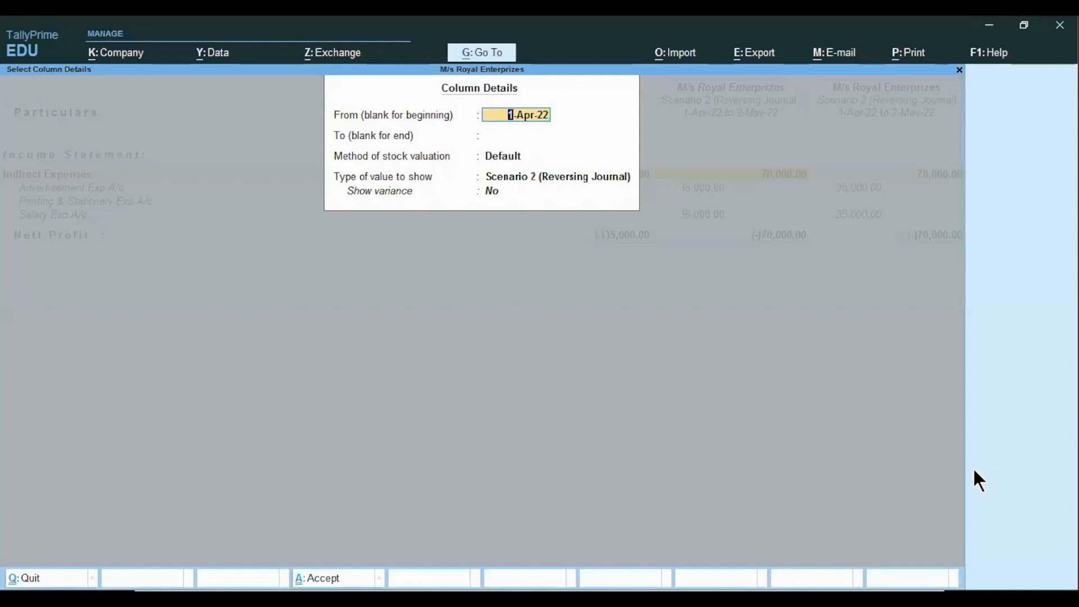
text(1.)
key(BackSpace)
key(BackSpace)
text(2.)
key(Return)
text(4)
key(BackSpace)
text(31.)
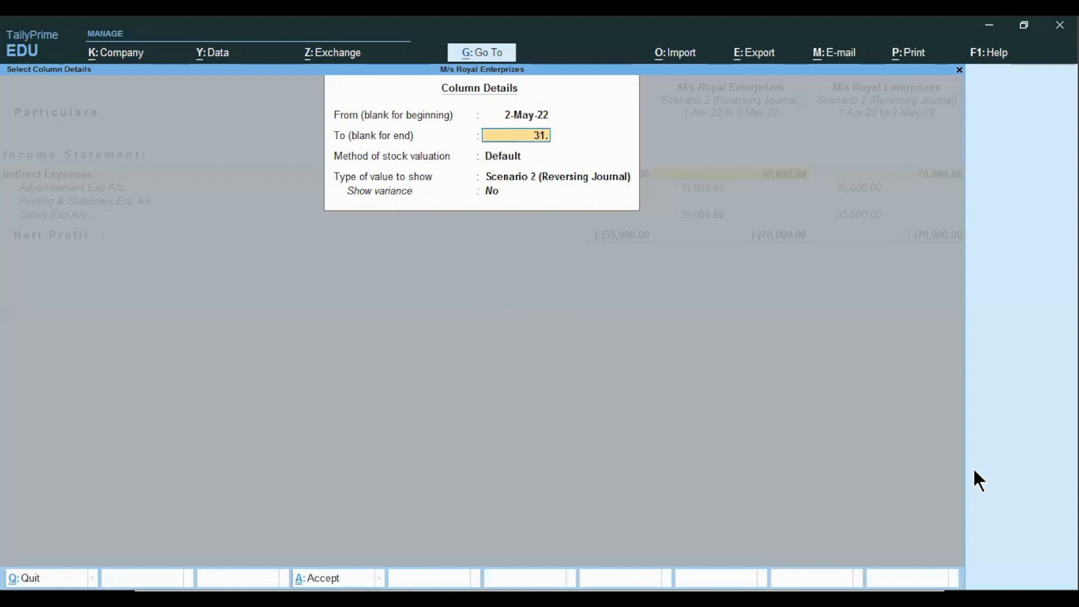
key(Return)
key(Return)
key(Return)
key(Return)
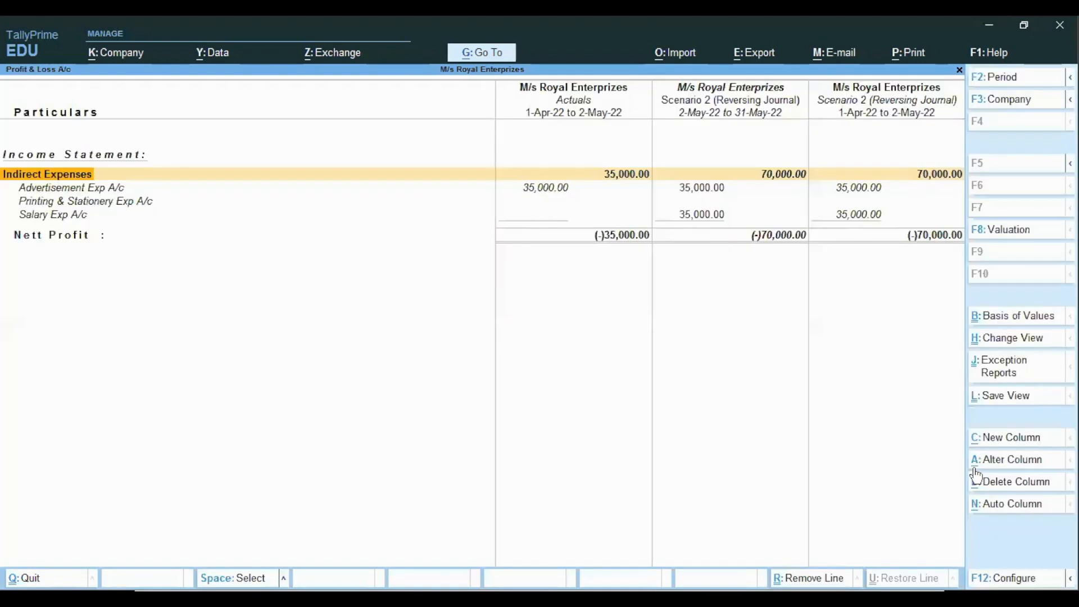
Alter the last scenario column to start from 1-Jun-22 with no end date
key(Right)
key(Right)
key(Right)
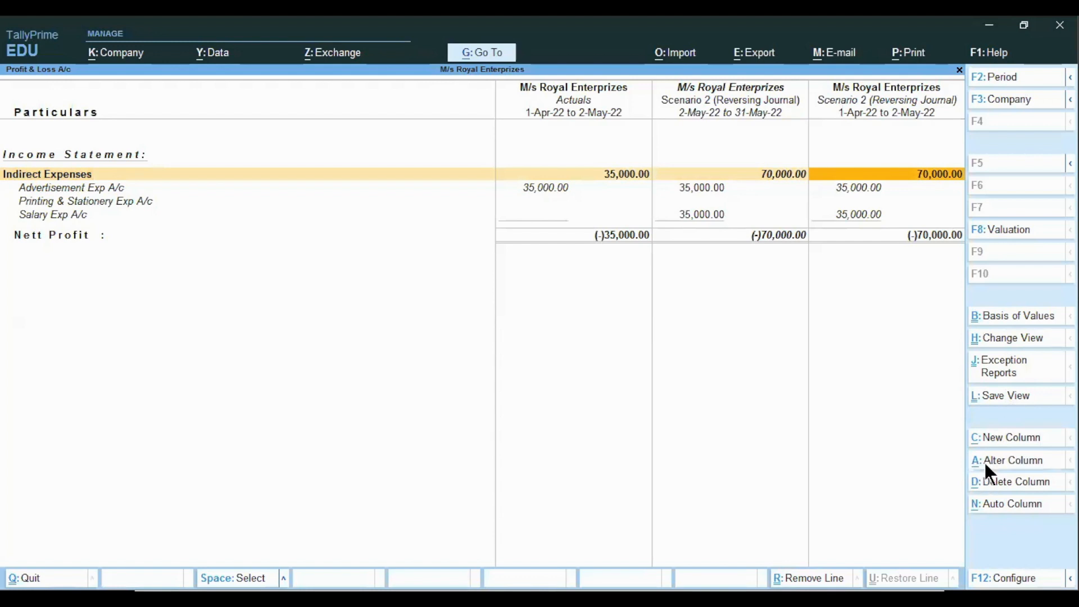
click(985, 465)
text(1)
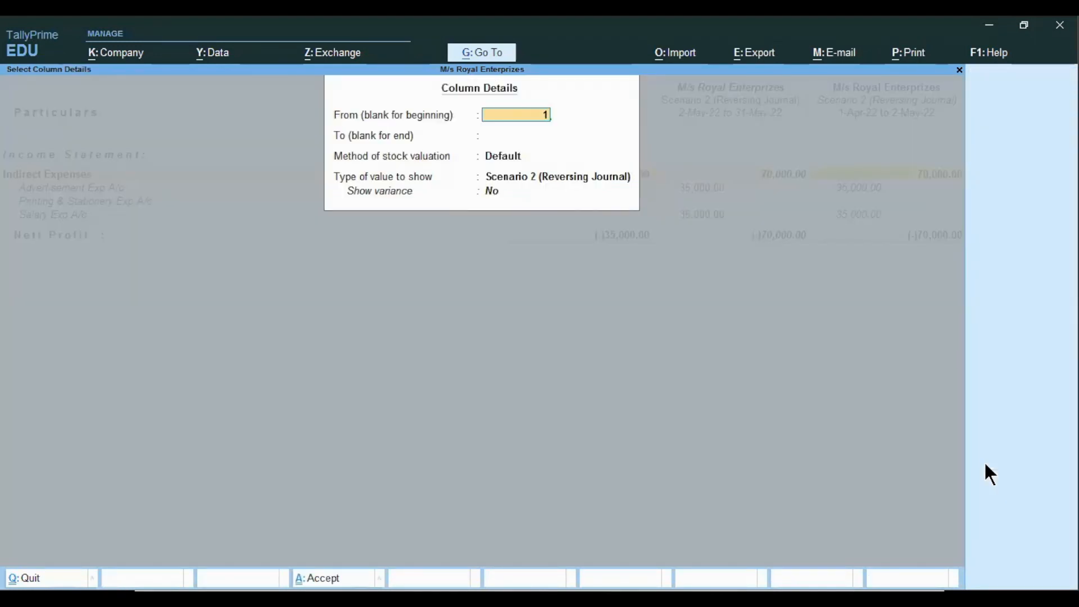
text(.6)
key(Return)
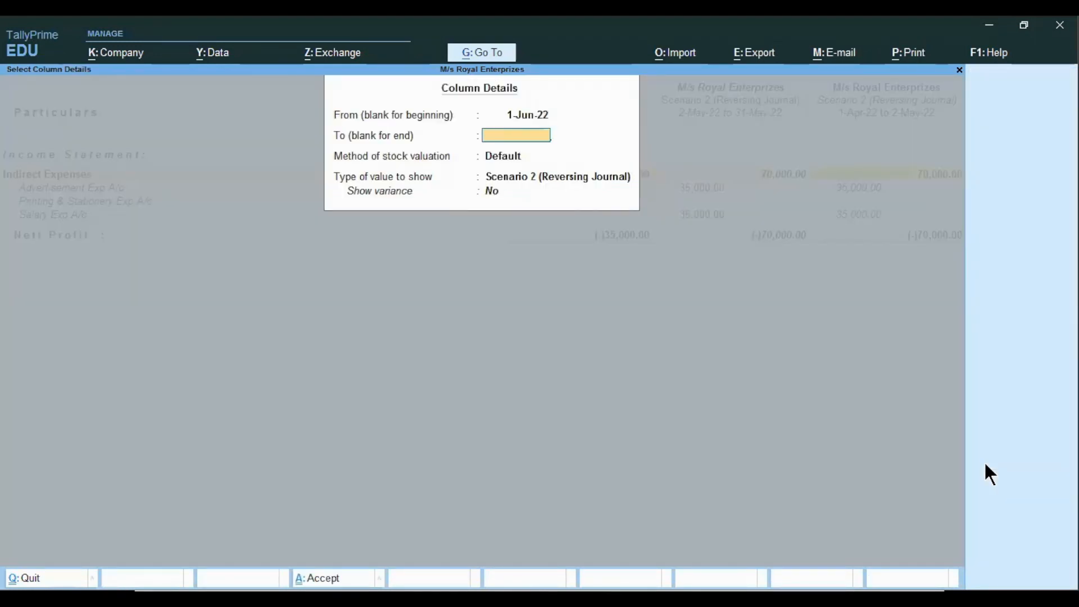
key(Return)
key(Return)
key(Return)
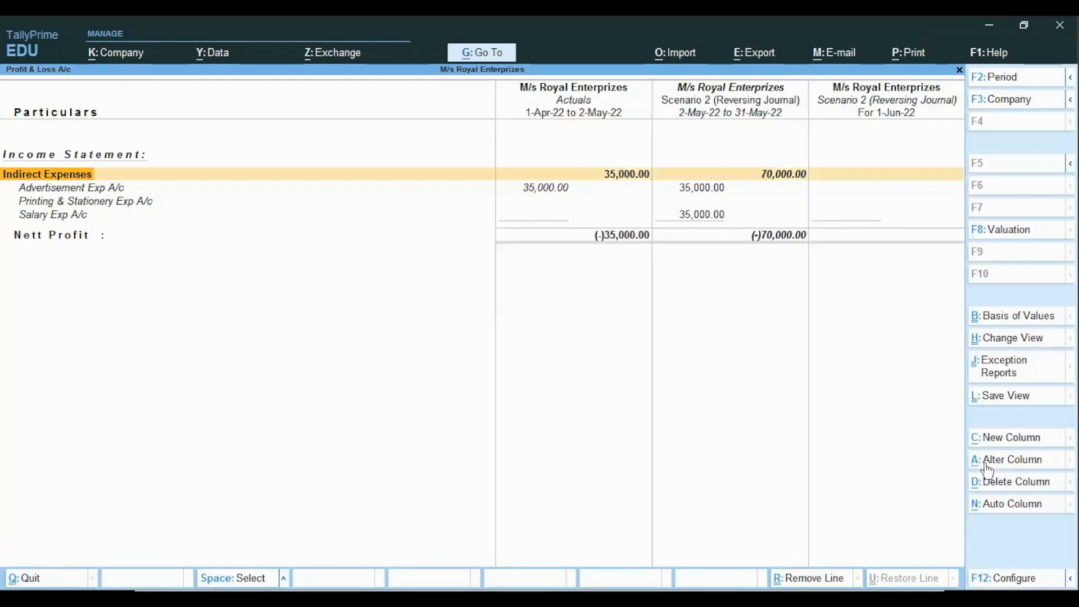
Compare the expense ledger figures across the actuals and scenario columns
key(Right)
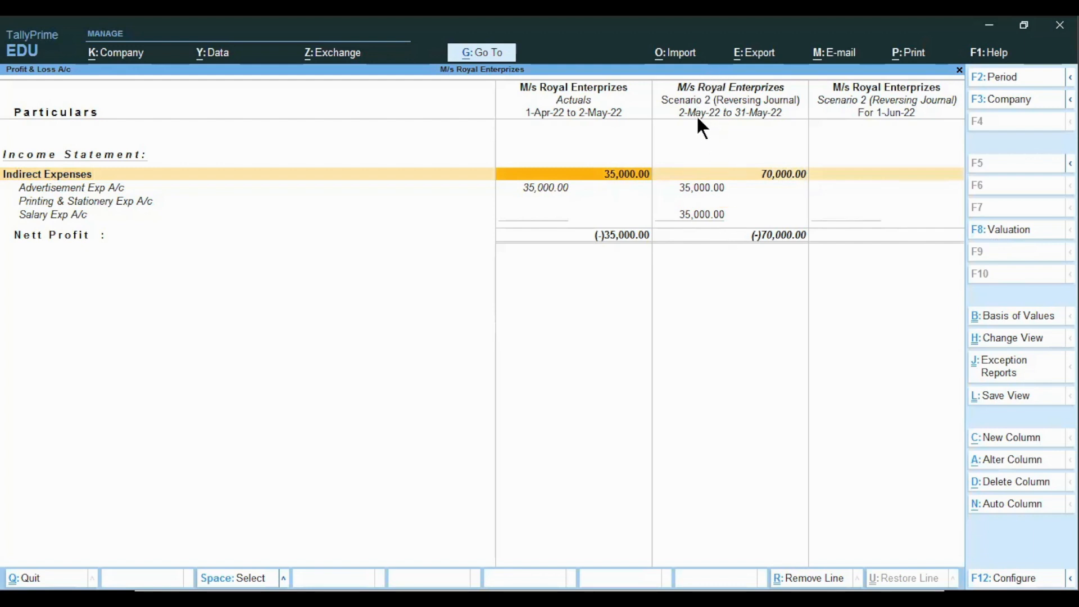
key(Down)
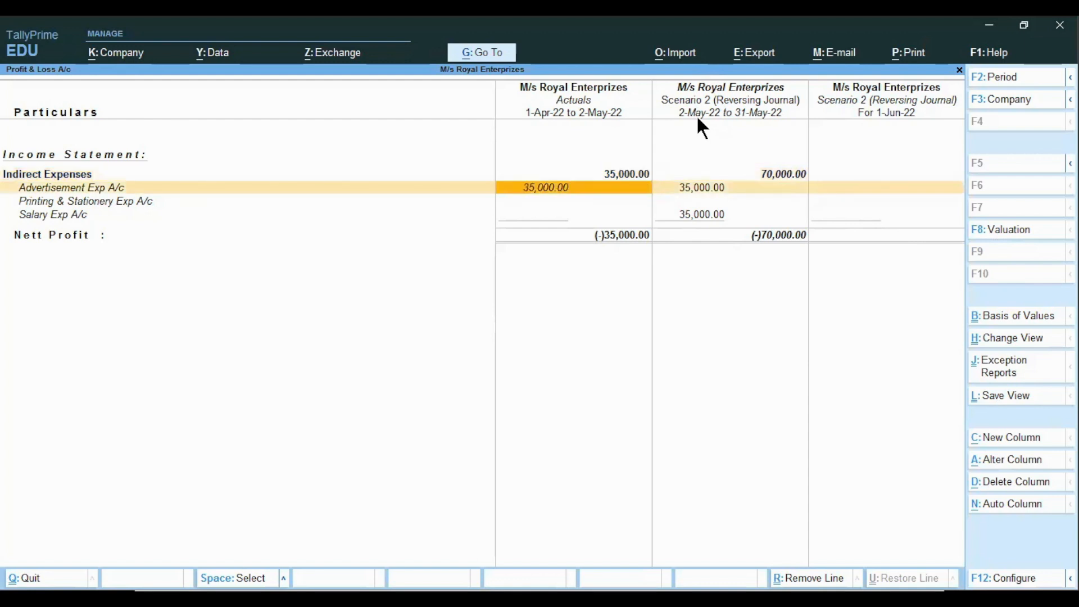
key(Down)
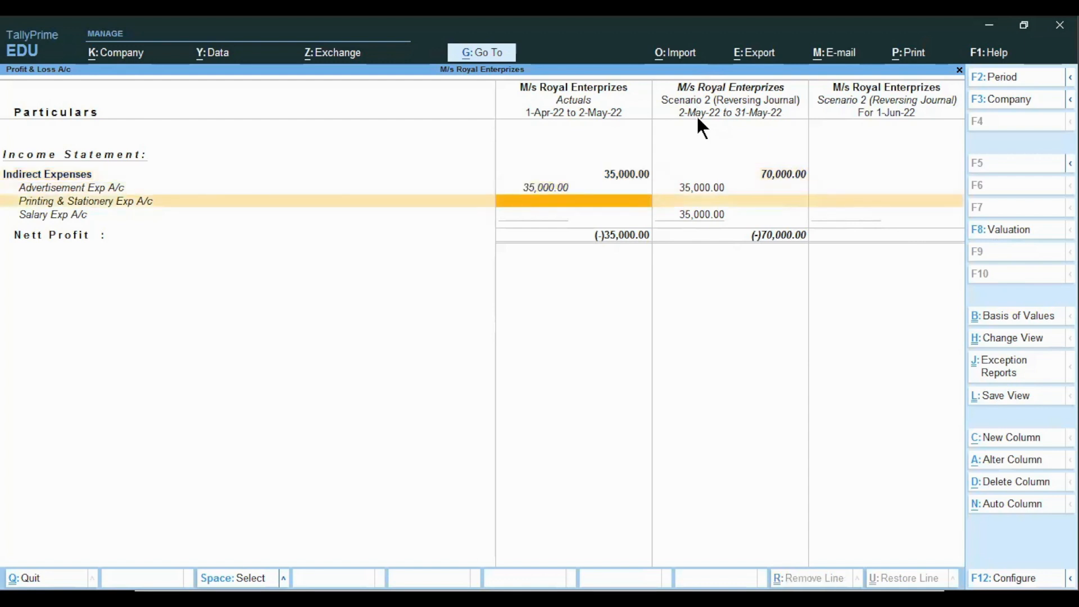
key(Down)
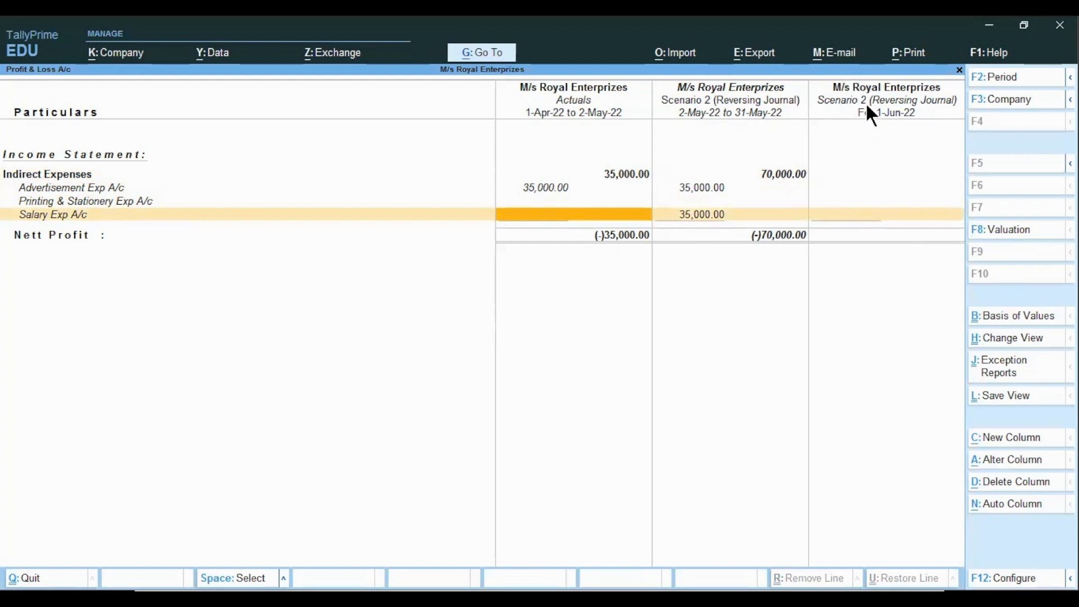
key(Right)
key(Right)
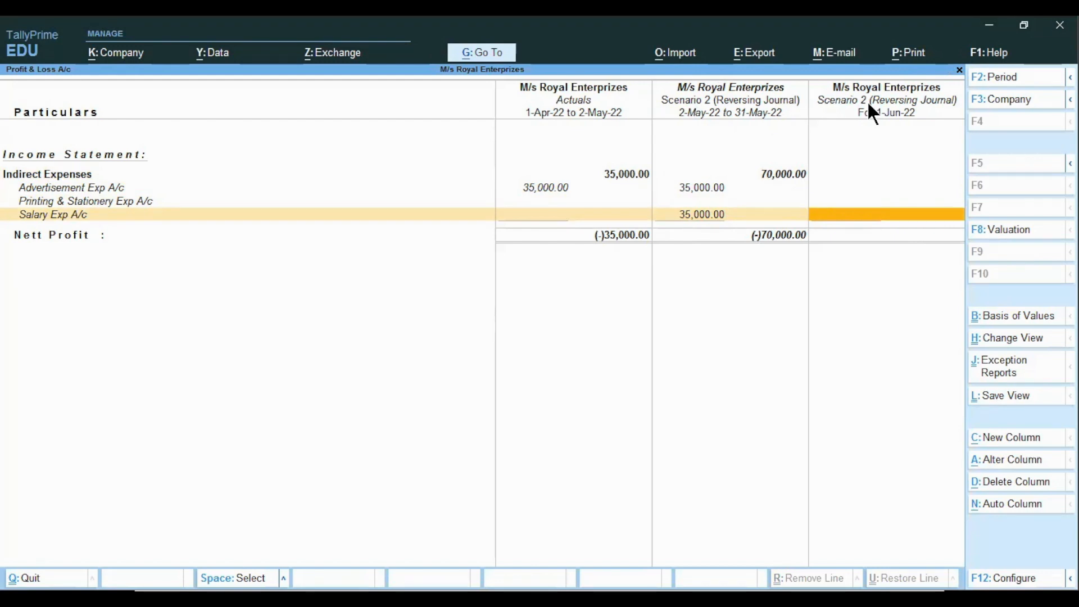
key(alt+c)
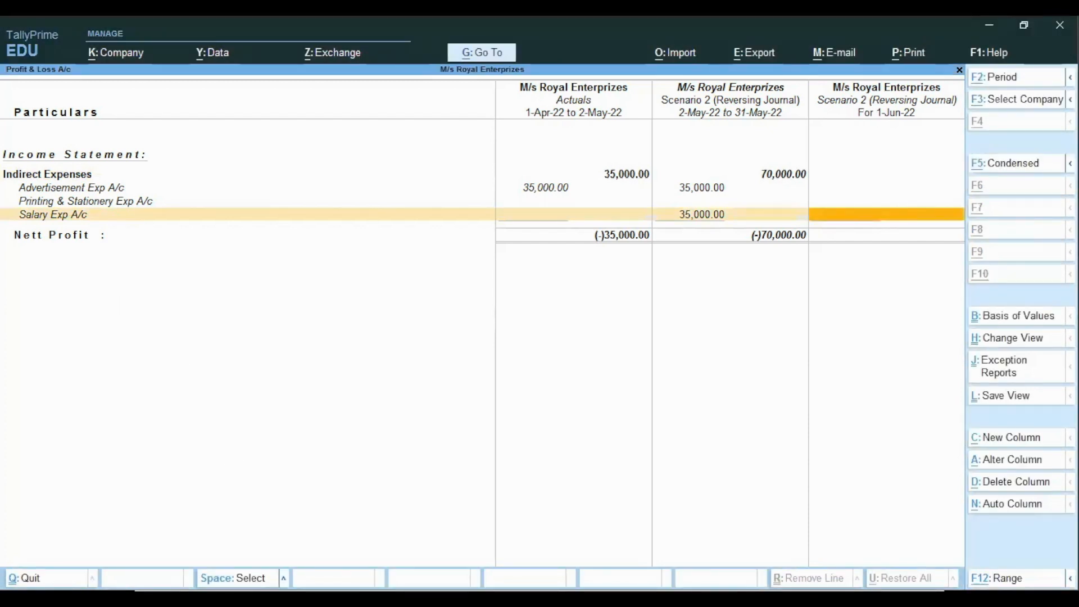
key(alt+c)
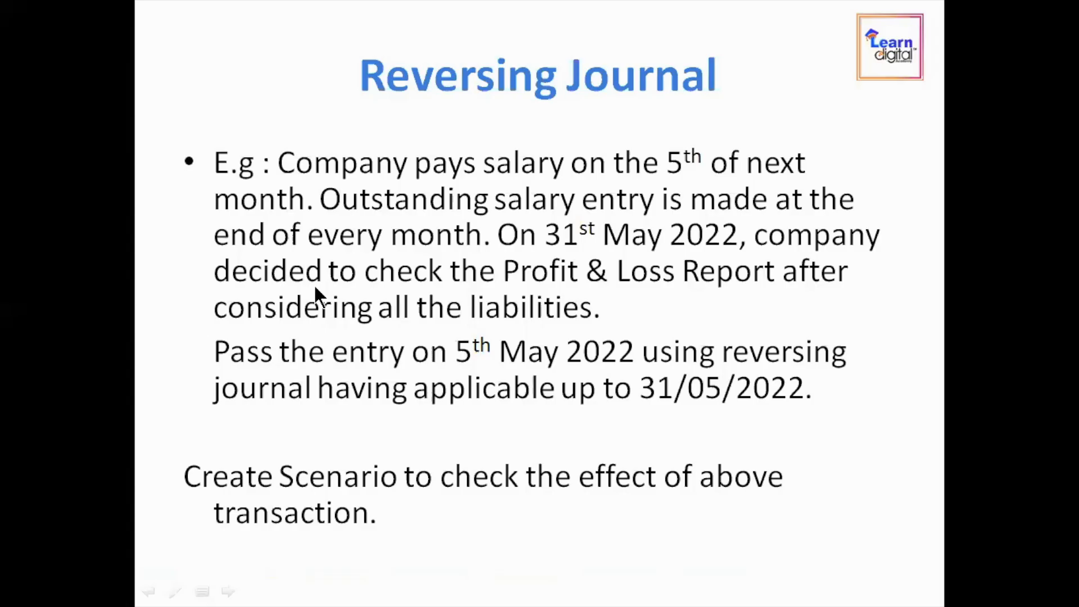
click(313, 283)
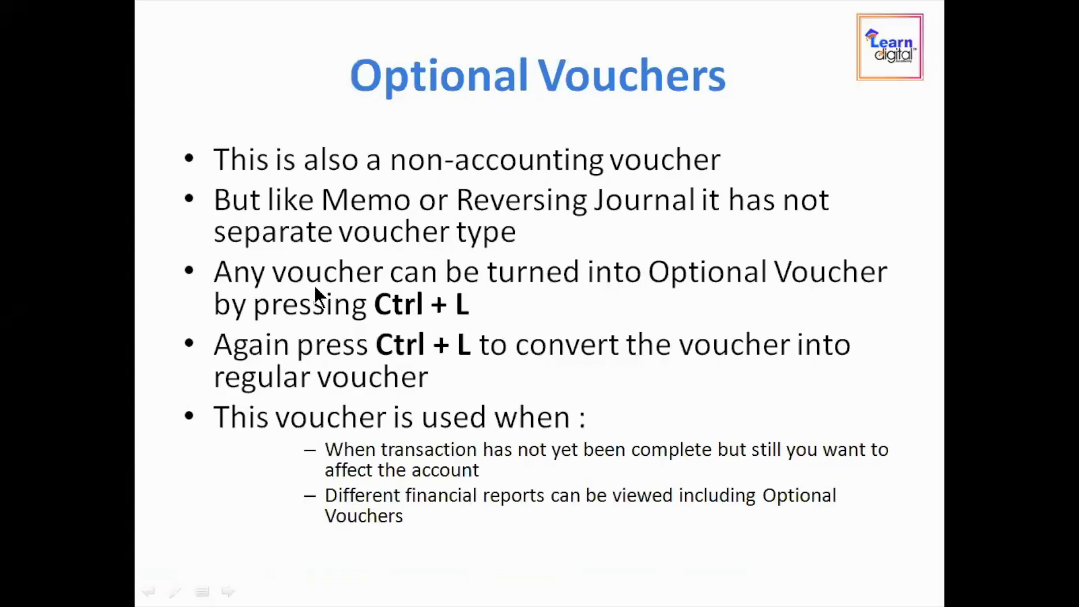
click(314, 283)
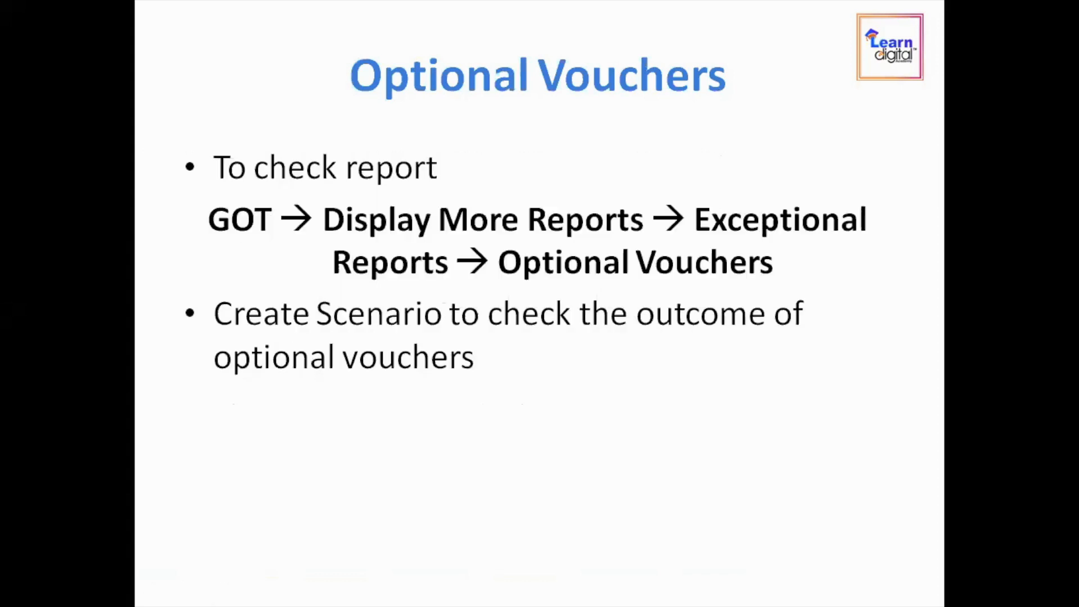
key(Right)
key(Left)
key(Left)
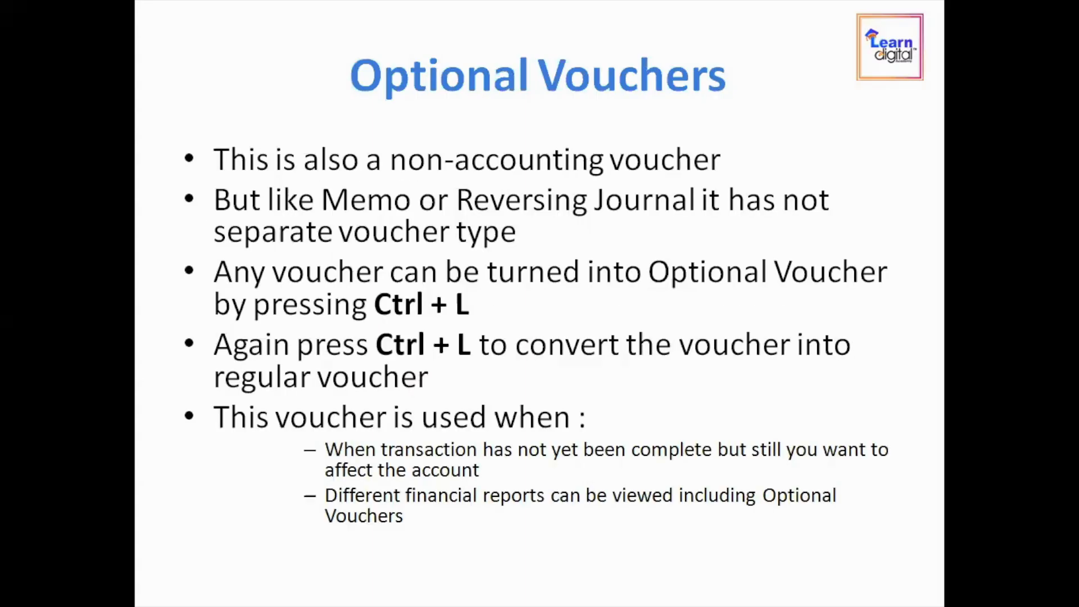
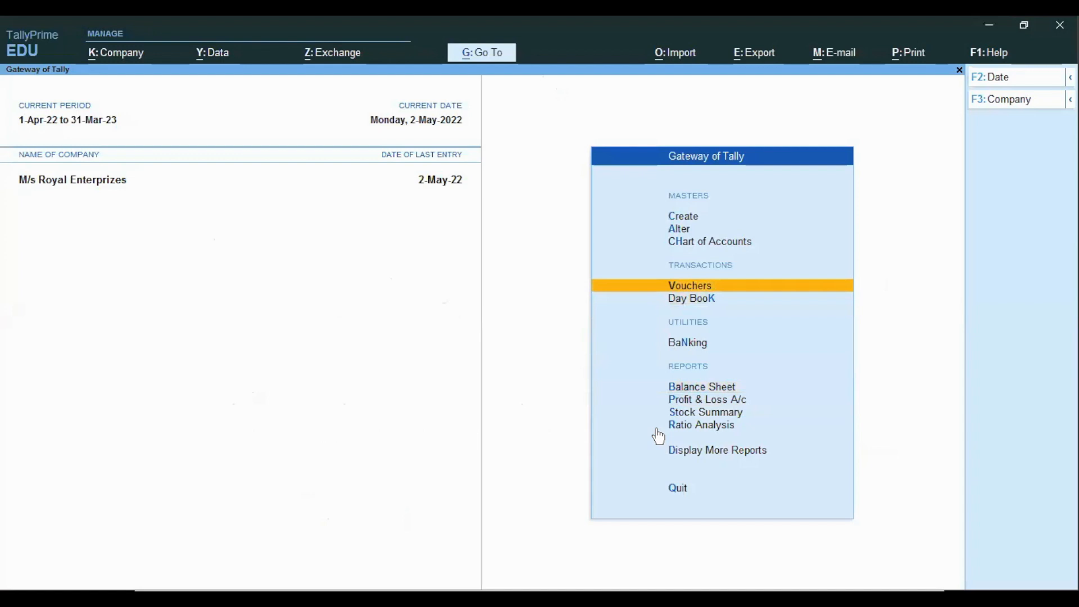
Start a Receipt voucher and create a Commission Received ledger under Indirect Incomes for its credit line
key(Return)
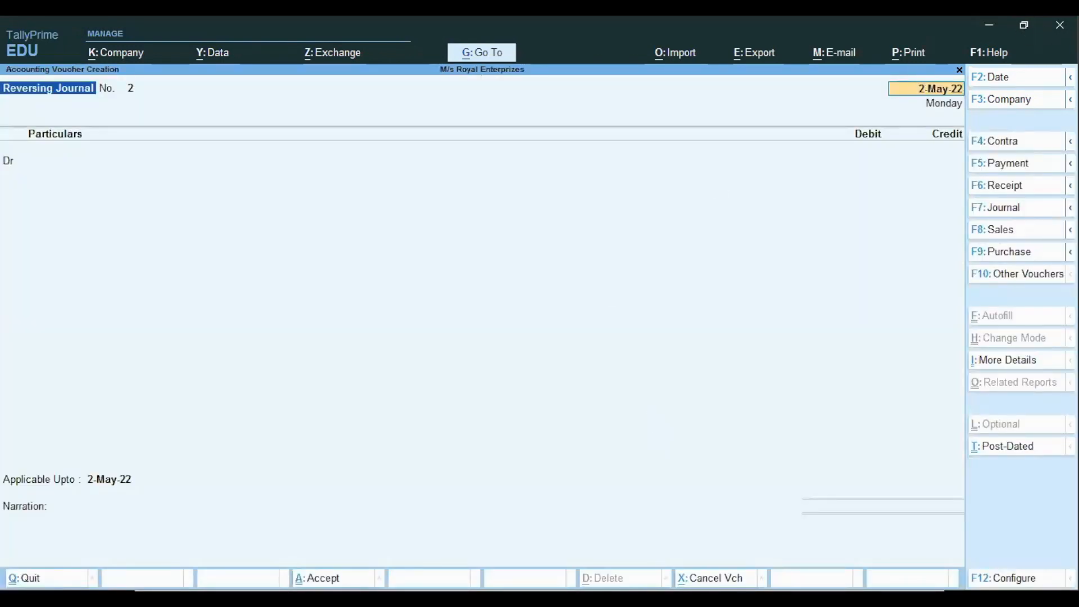
click(1003, 187)
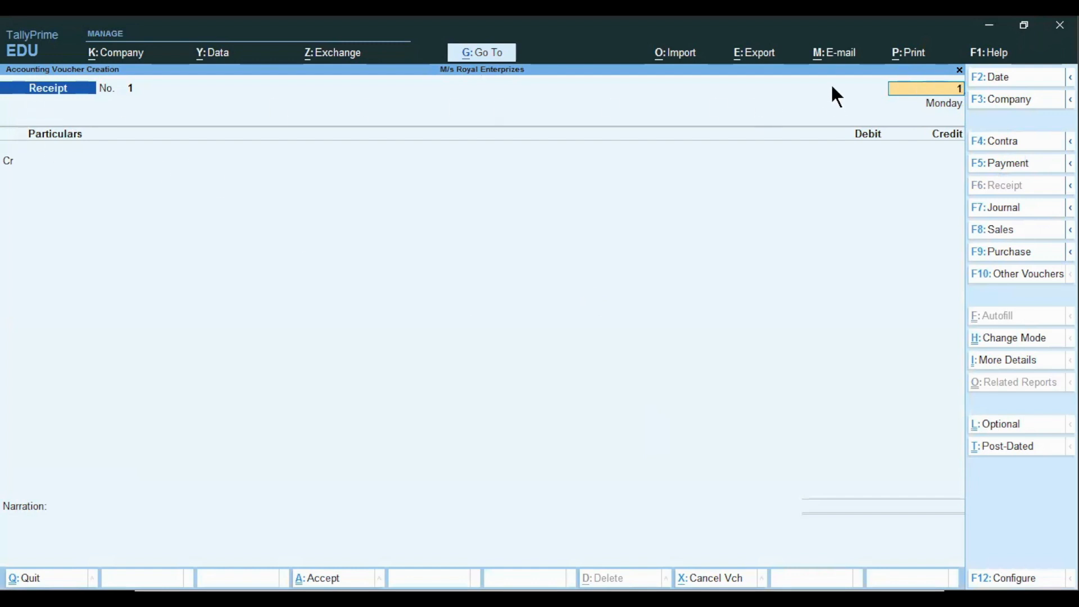
key(Return)
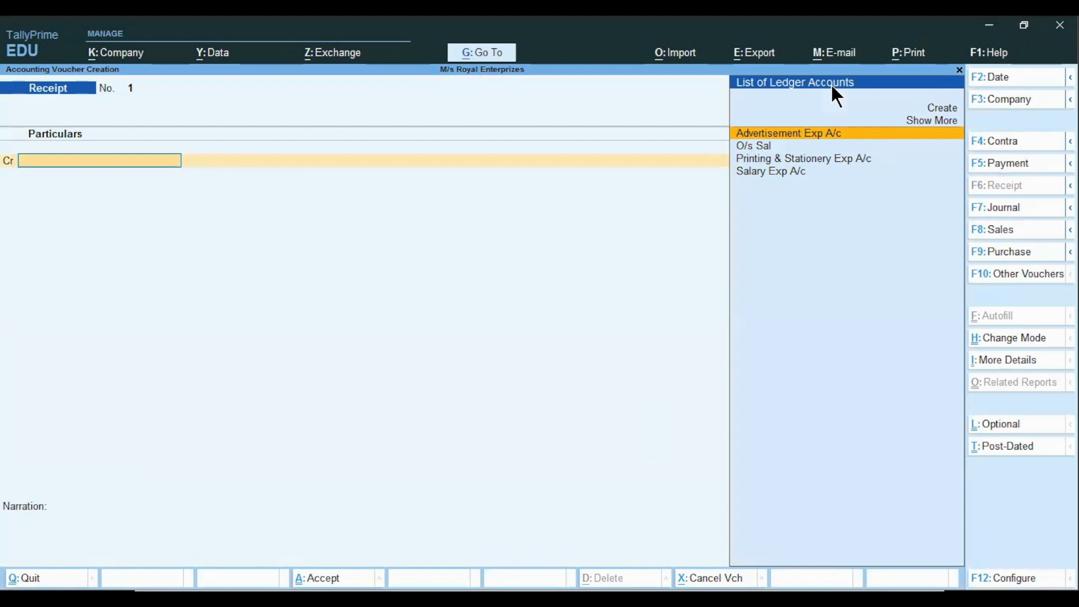
key(alt+c)
text(Co)
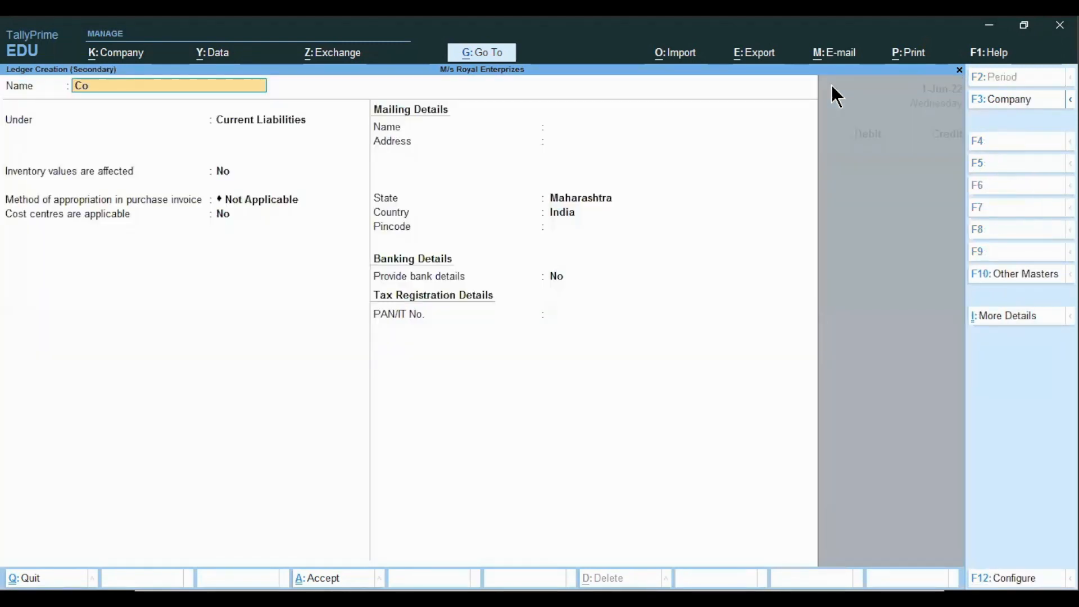
text(mmission Received)
key(Return)
text(In)
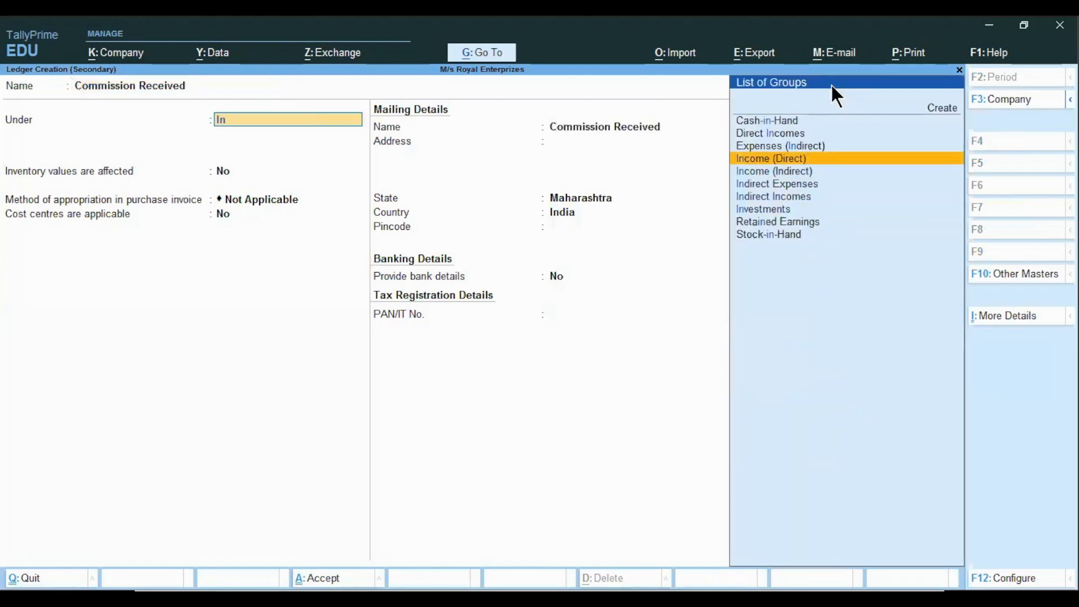
key(Down)
key(Down)
key(Down)
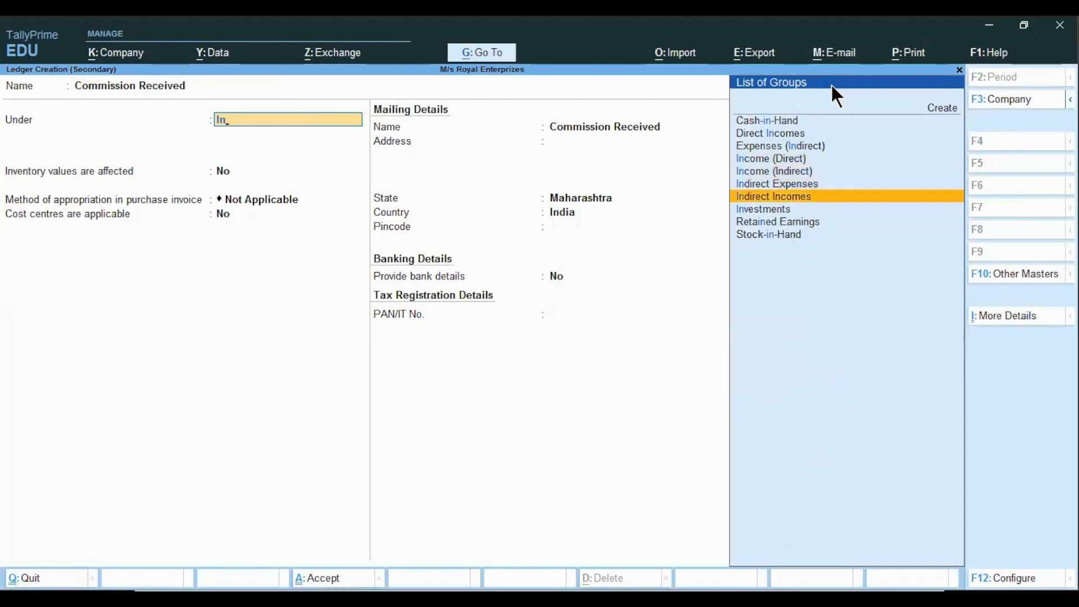
key(Return)
key(Return)
key(Return)
text(n)
key(Return)
key(ctrl)
key(ctrl+a)
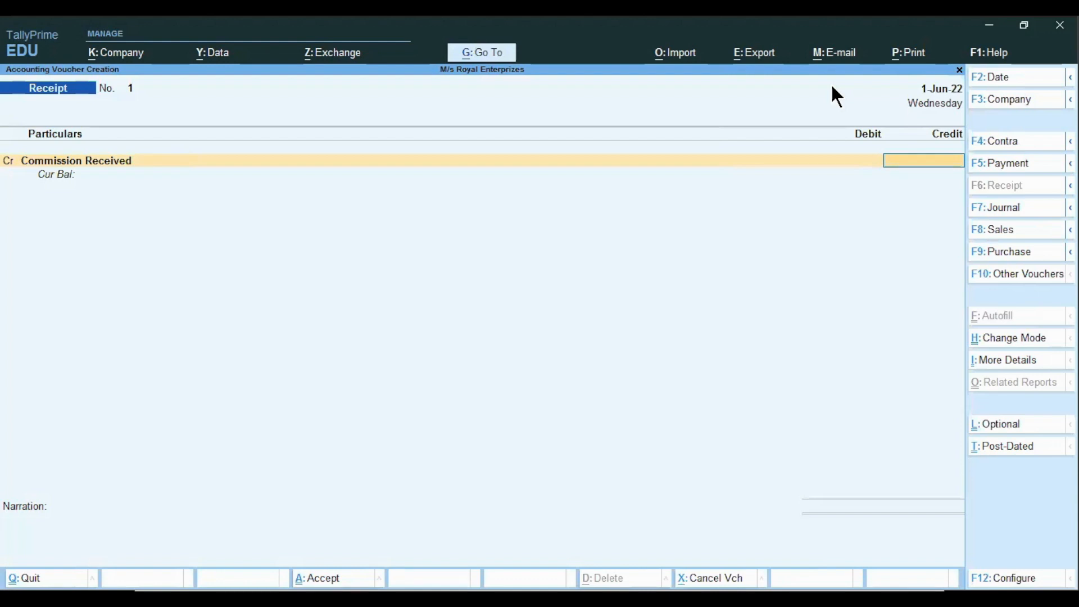
Credit Commission Received with 5,600 and debit Cash for the same amount
text(5600)
key(Return)
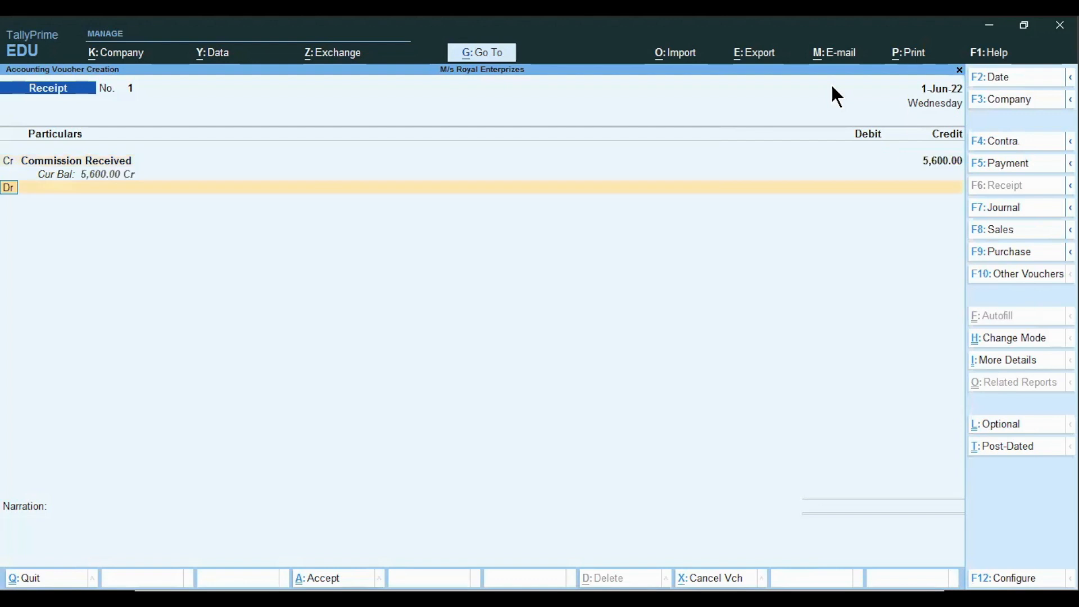
text(Cas)
key(Return)
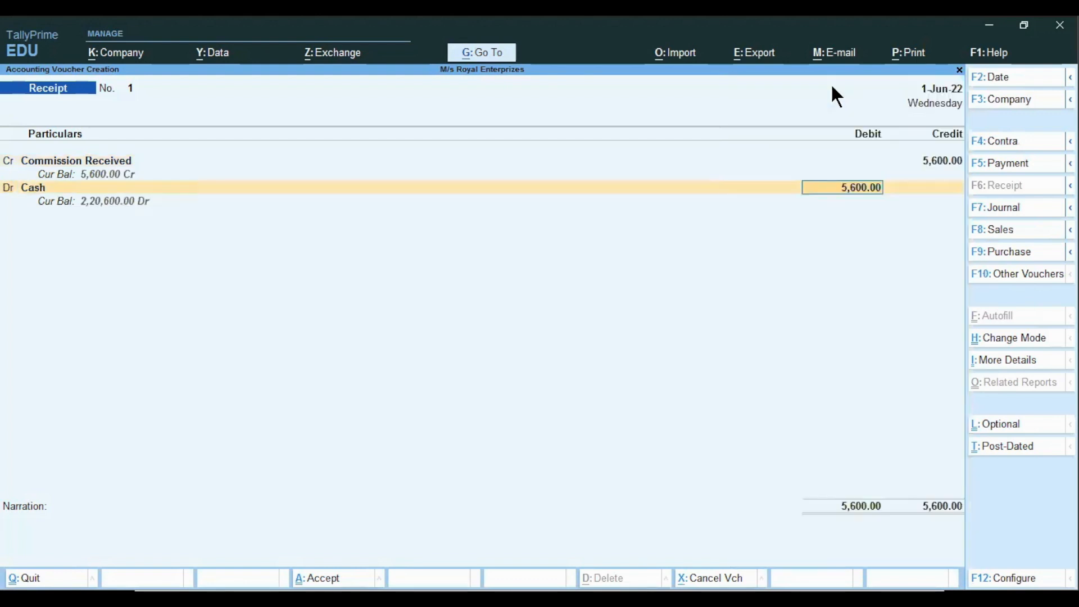
key(Return)
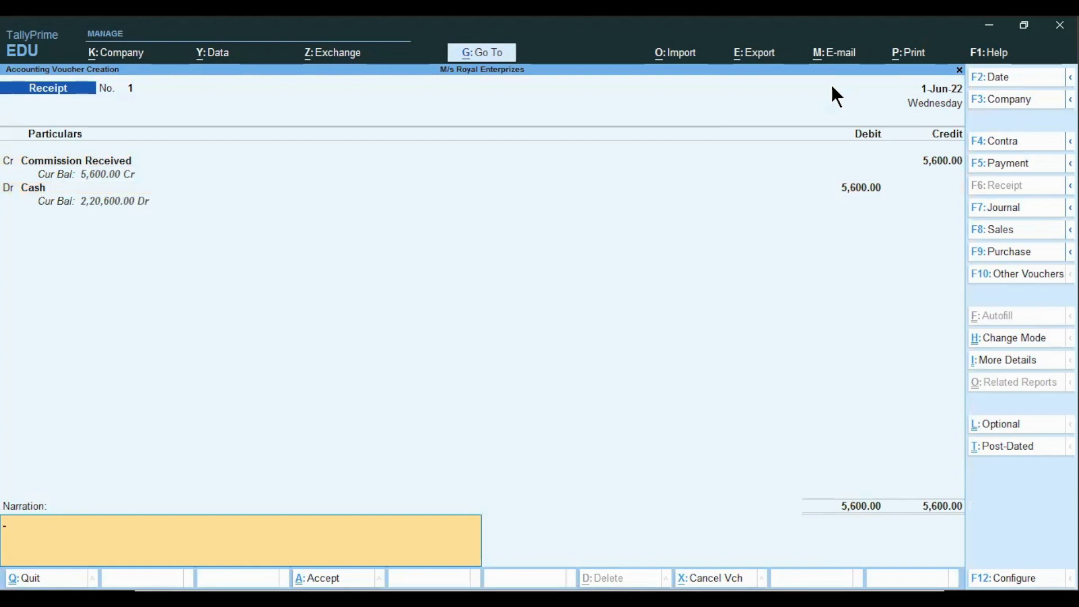
Mark the receipt as an optional voucher and save it
key(ctrl)
key(ctrl+l)
key(ctrl)
key(ctrl+l)
key(ctrl+l)
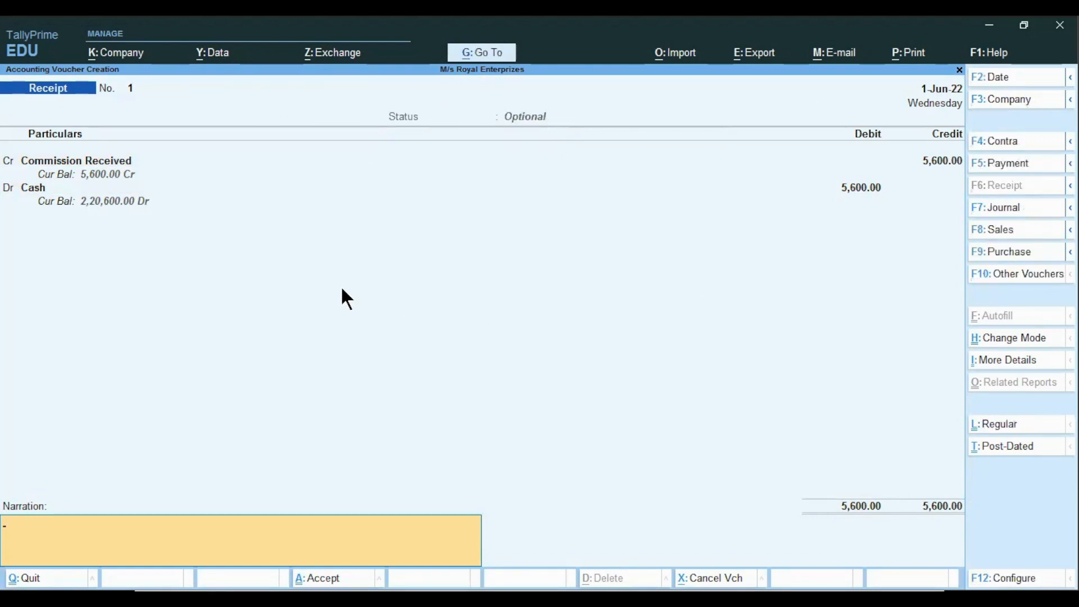
key(Return)
Examine the Cash ledger's monthly summary by drilling down from the Balance Sheet's current assets
key(Return)
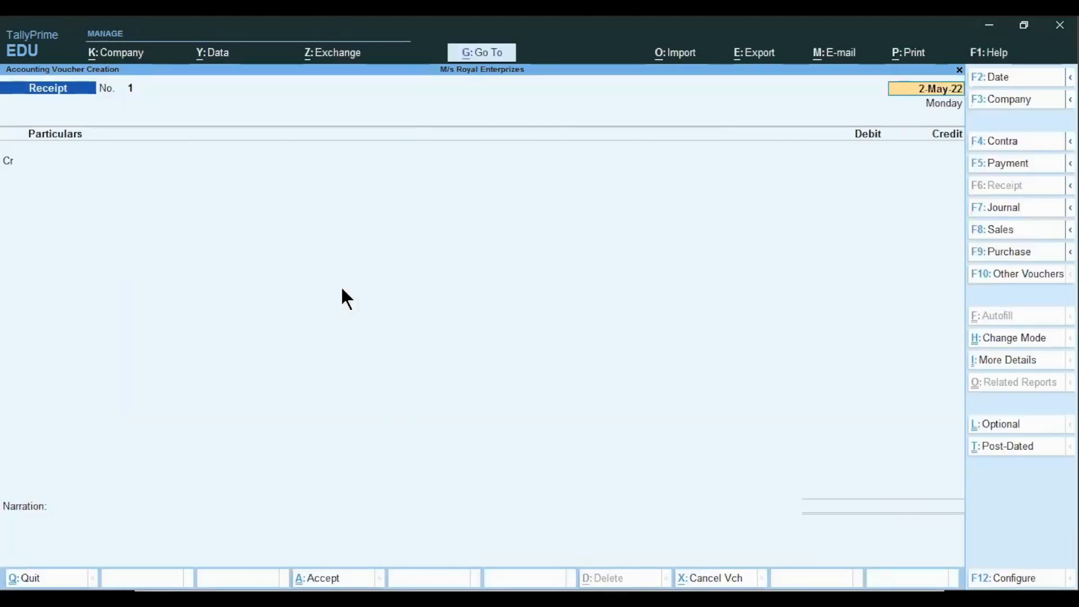
key(Escape)
key(Return)
key(Down)
key(Down)
key(Down)
key(Down)
key(Up)
key(Return)
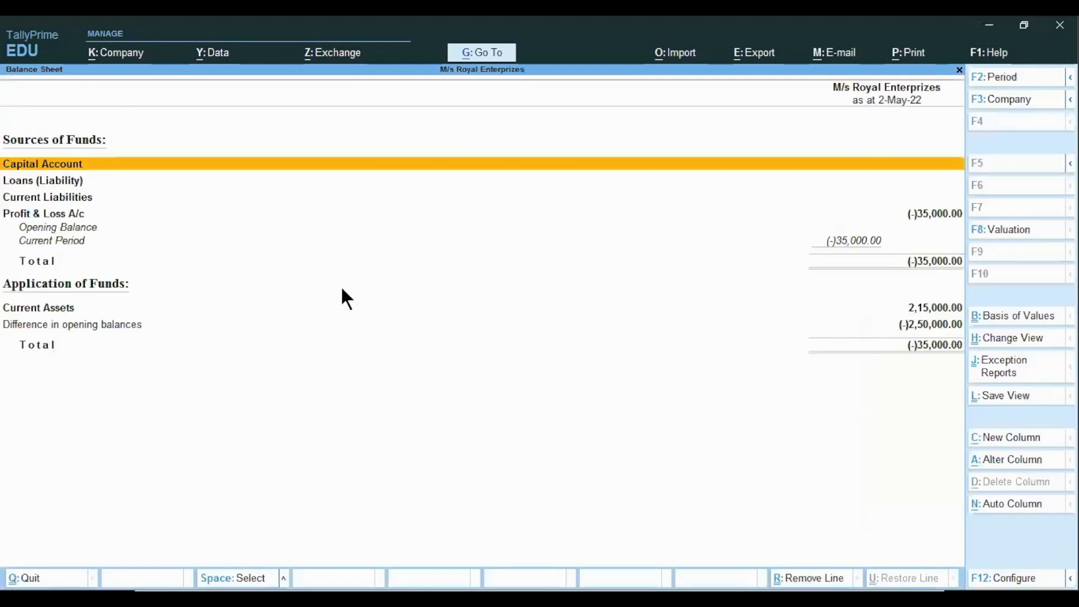
key(Down)
key(Down)
key(Down)
key(Down)
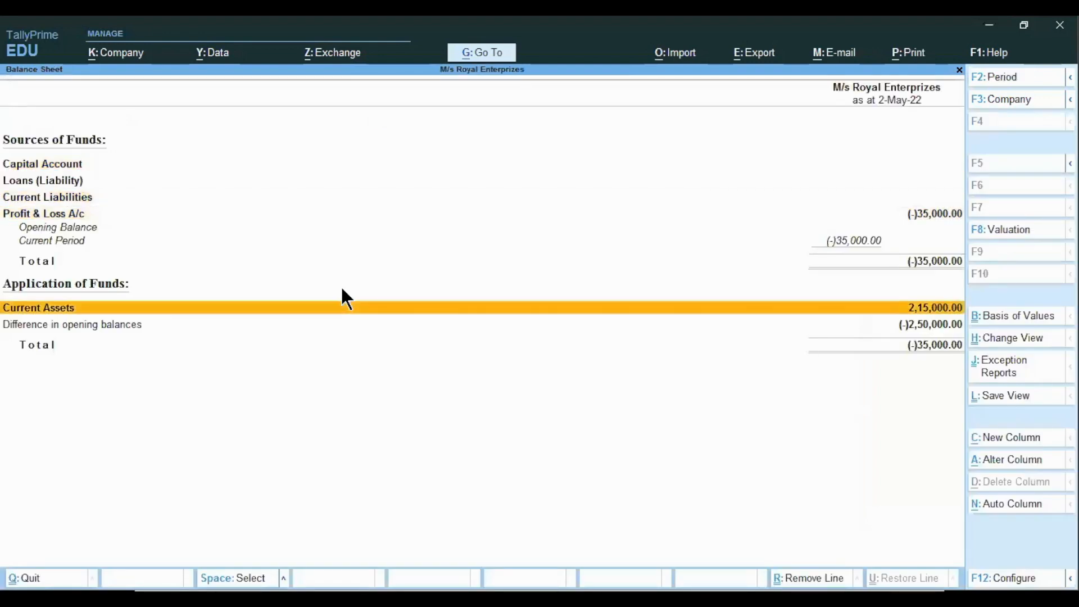
key(Return)
key(Return)
key(Return)
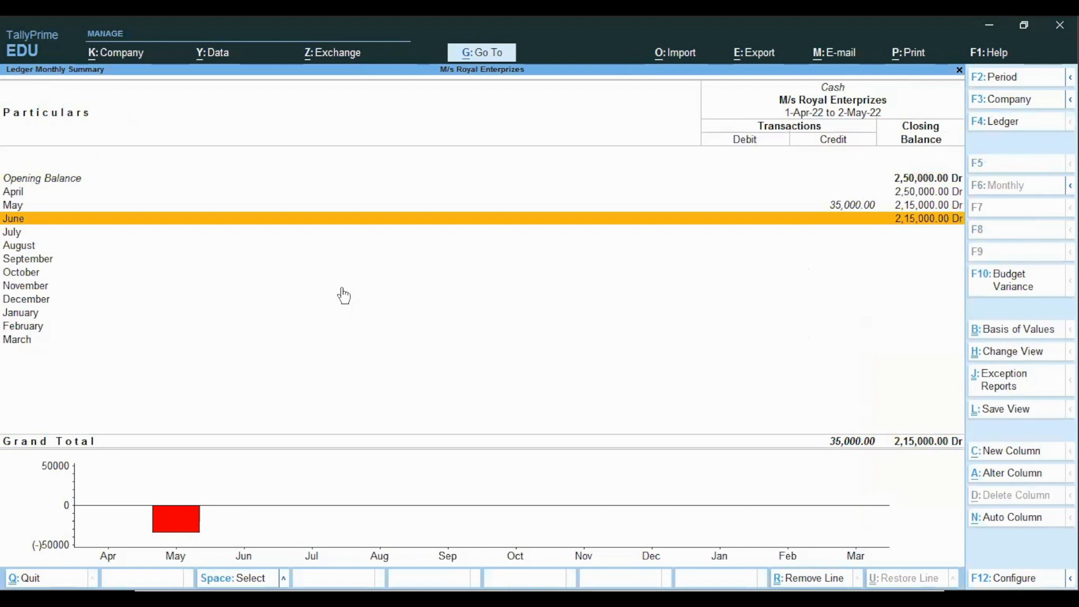
key(Escape)
key(Escape)
key(Escape)
key(Escape)
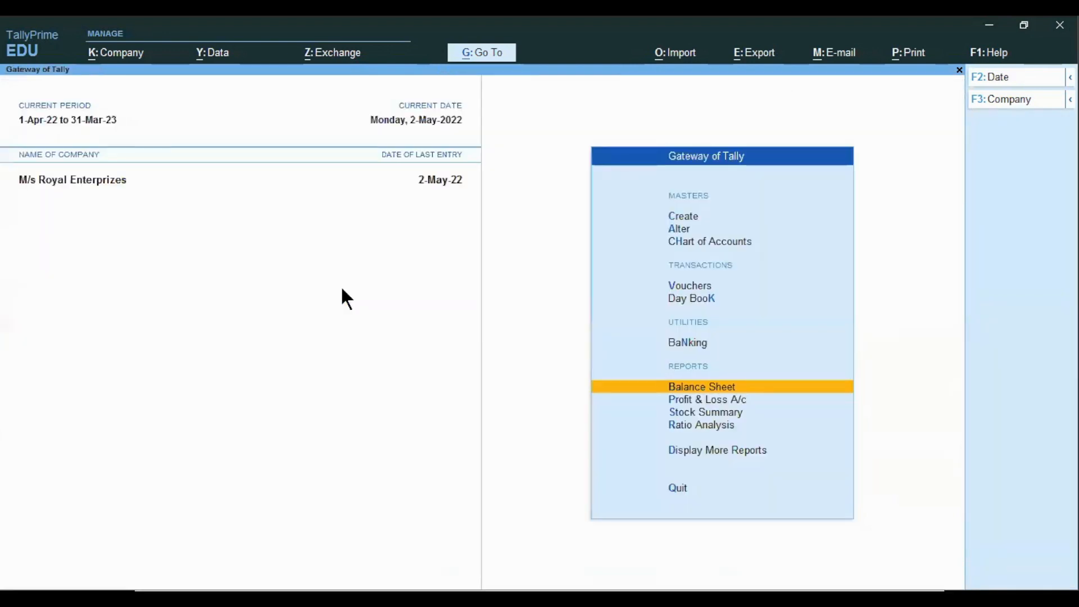
Start creating a new scenario named Scenario 3 with actuals included
key(Up)
key(Up)
key(Up)
key(Up)
key(c)
key(Down)
key(Down)
key(Down)
key(Down)
key(Down)
key(Down)
key(Return)
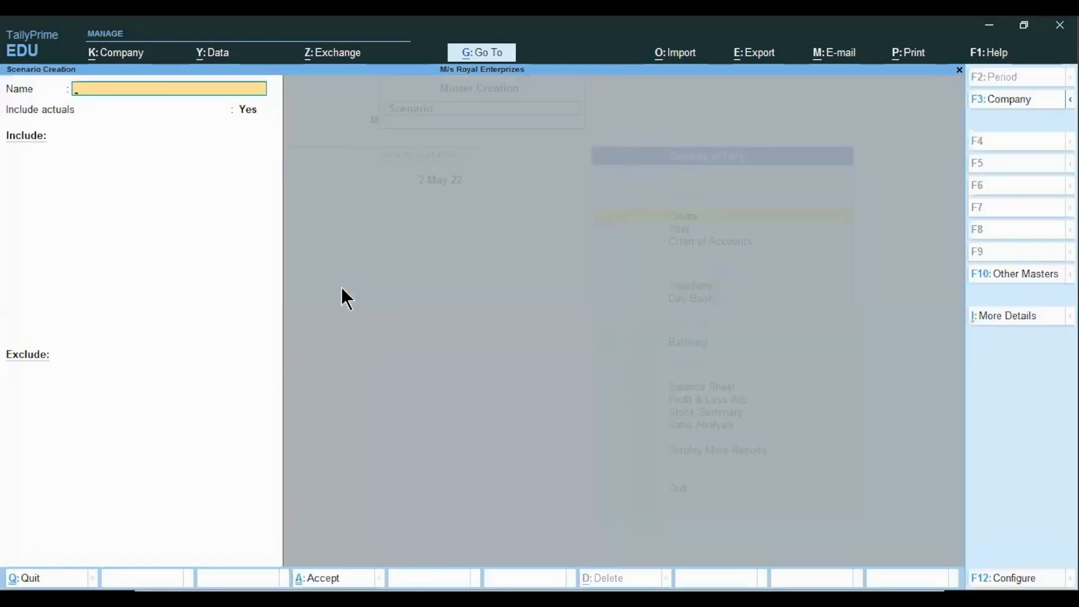
text(Scenarioa)
key(BackSpace)
text(3 (Optional Voucher))
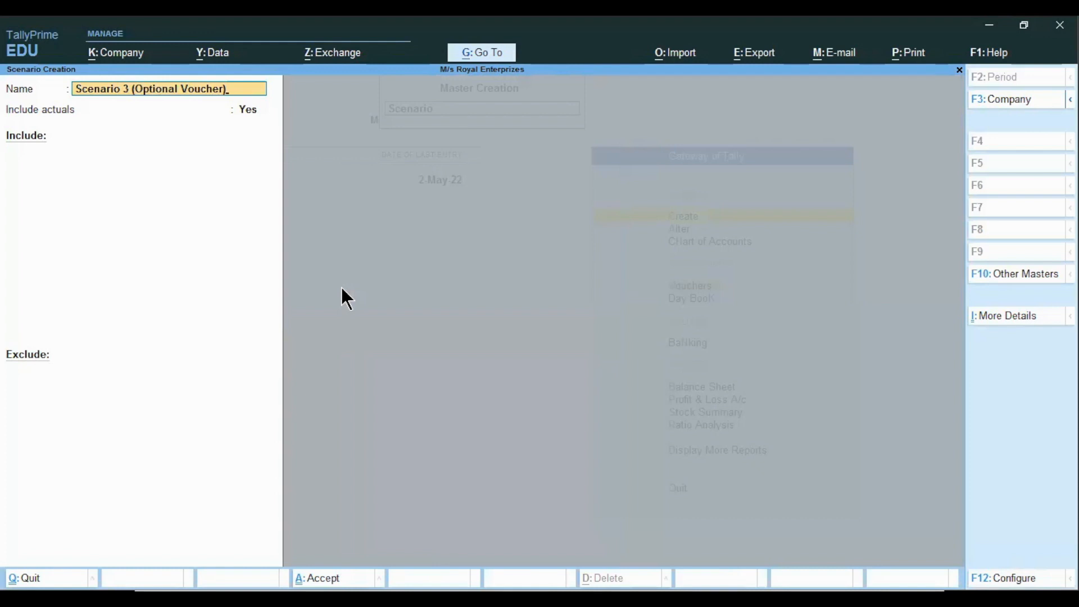
key(Return)
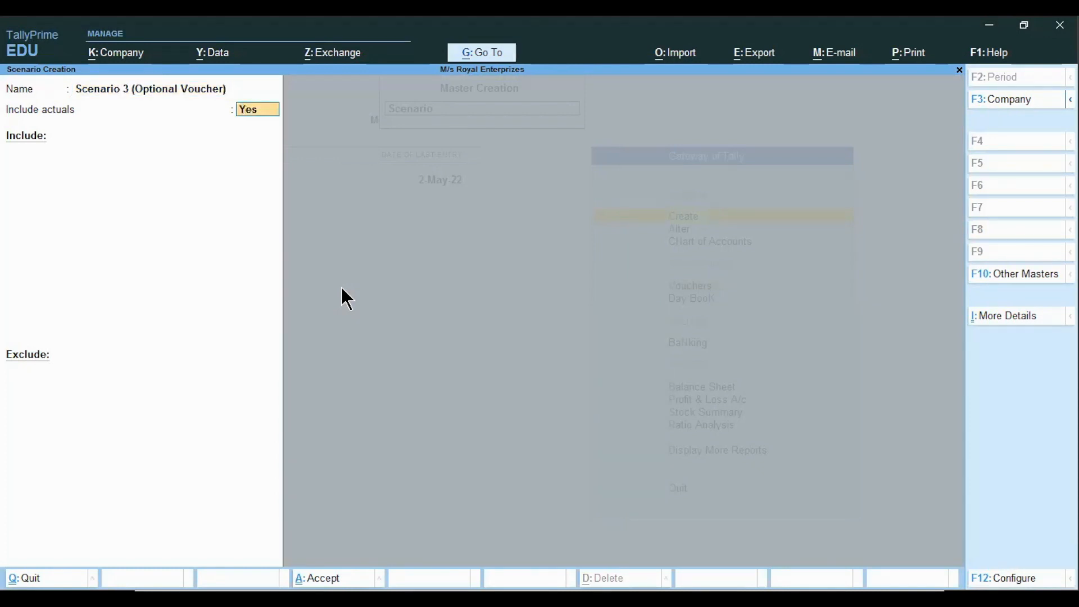
key(Return)
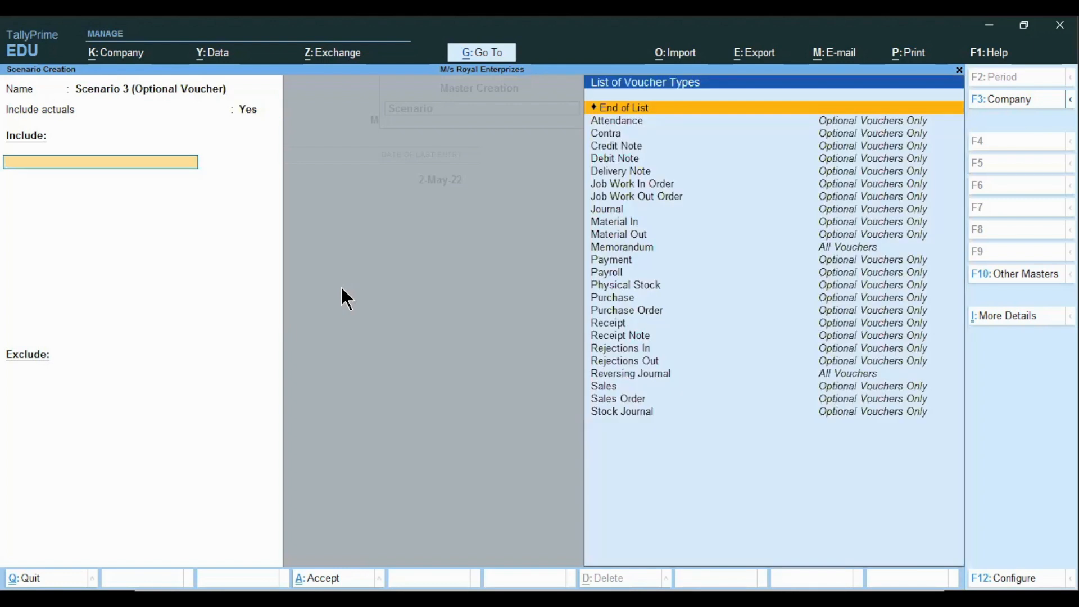
key(BackSpace)
key(BackSpace)
key(BackSpace)
key(BackSpace)
key(BackSpace)
key(BackSpace)
key(BackSpace)
key(BackSpace)
key(BackSpace)
key(BackSpace)
key(BackSpace)
key(BackSpace)
key(BackSpace)
key(BackSpace)
key(BackSpace)
key(BackSpace)
key(BackSpace)
key(BackSpace)
key(BackSpace)
key(BackSpace)
key(BackSpace)
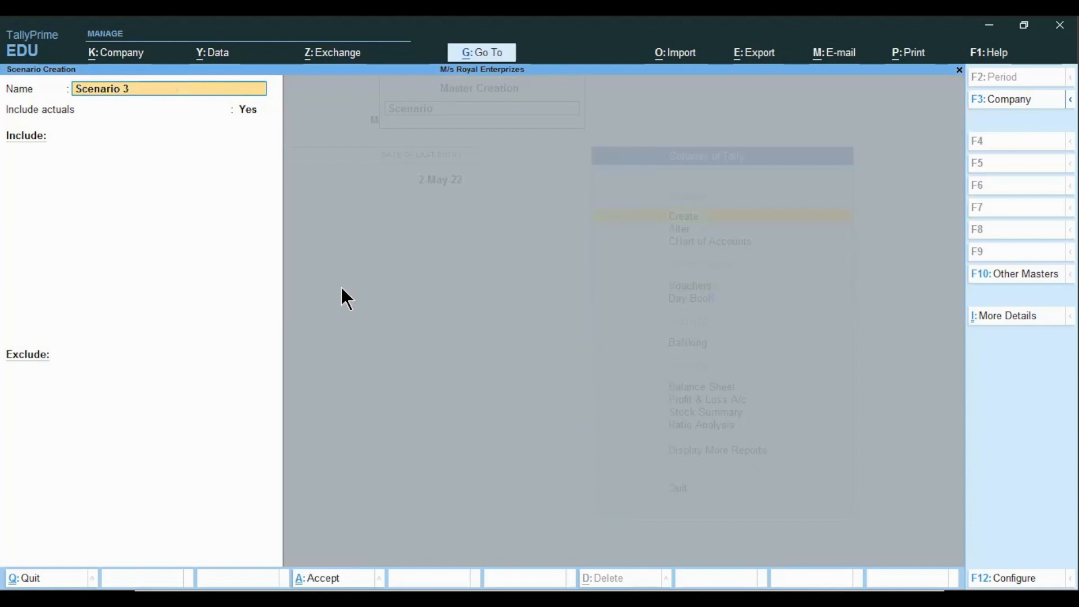
Include Memorandum and Reversing Journal voucher types in Scenario 3, attempting Optional Voucher too, and save the scenario
key(Return)
key(Return)
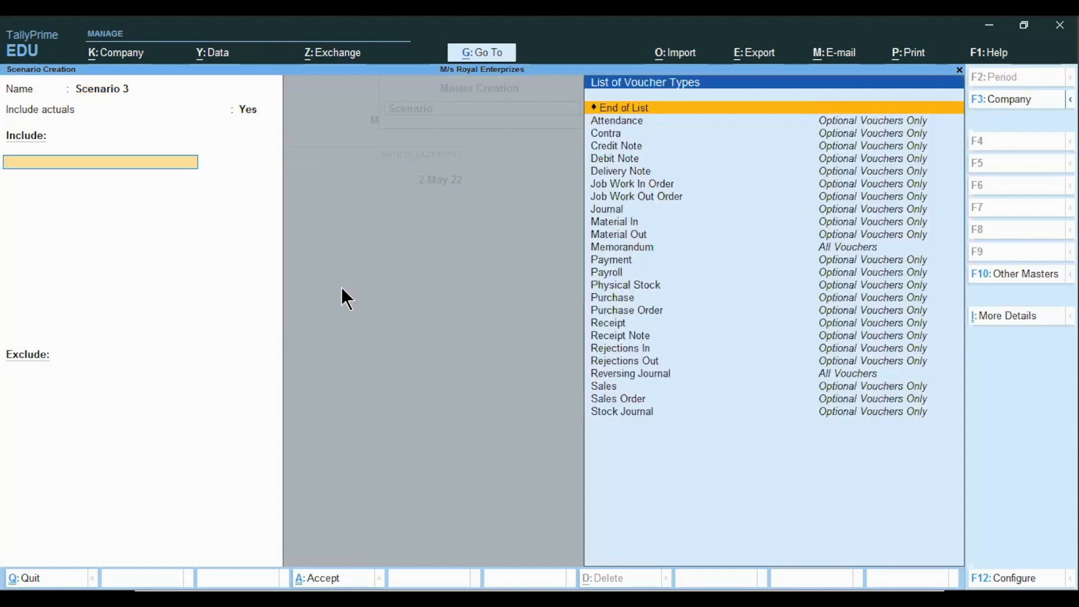
text(me)
key(Return)
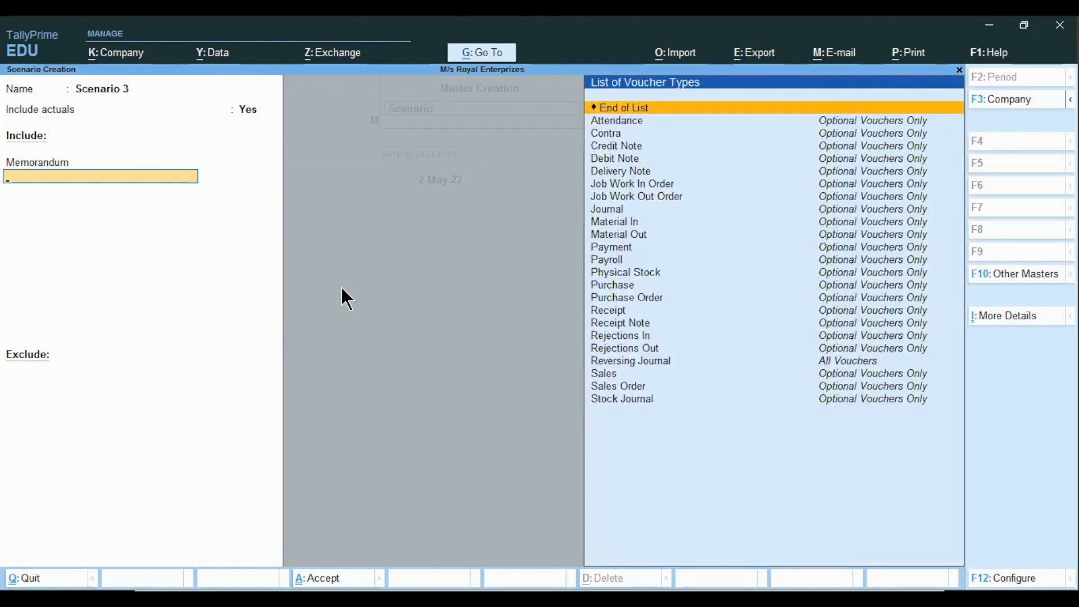
text(rev)
key(Return)
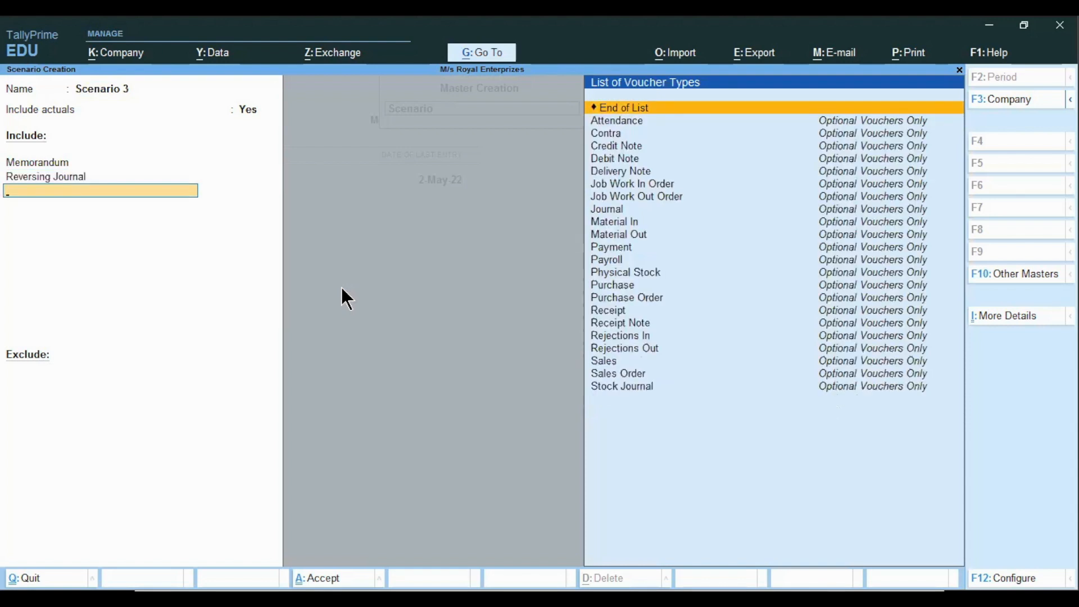
text(Optional Voucher)
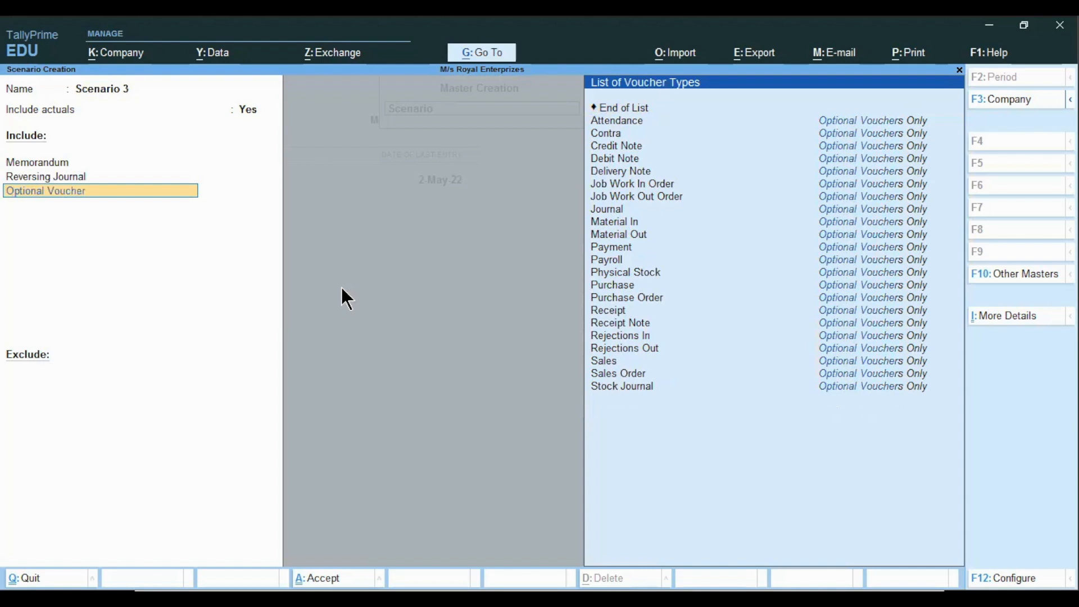
key(Return)
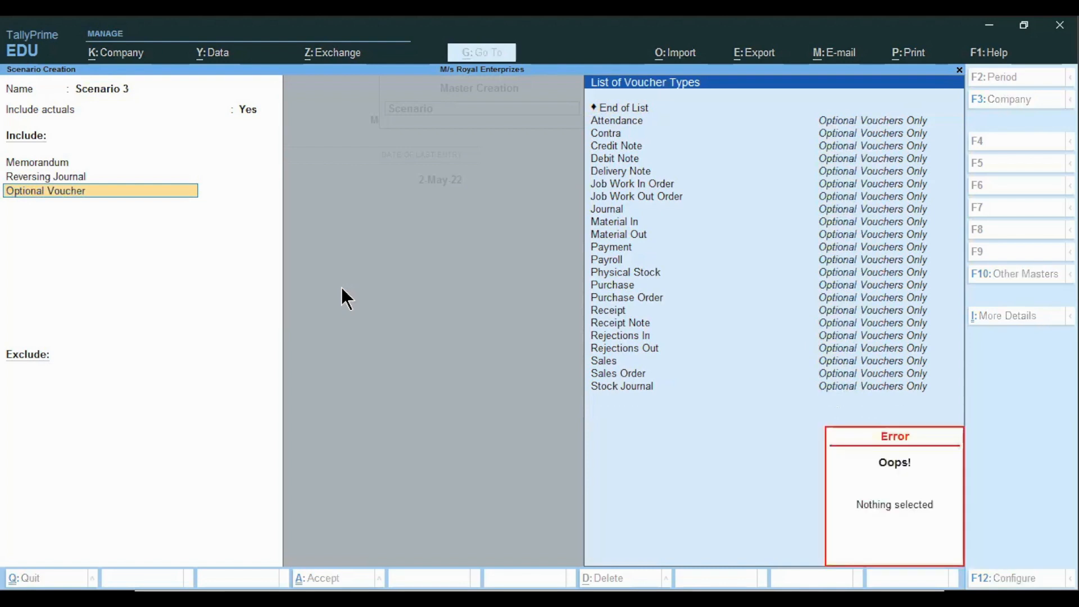
key(Up)
key(Return)
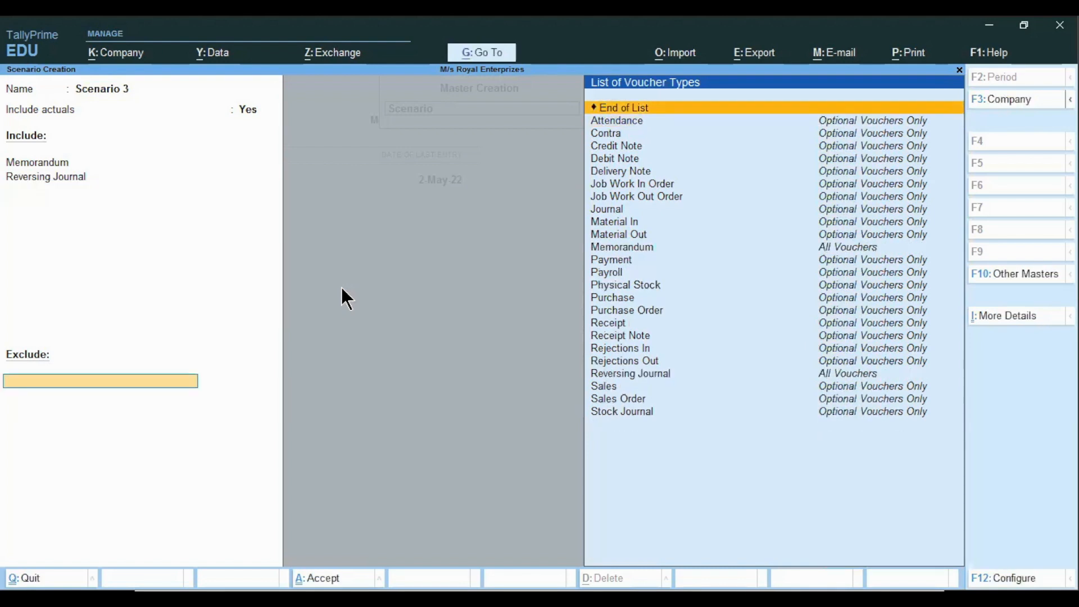
key(Return)
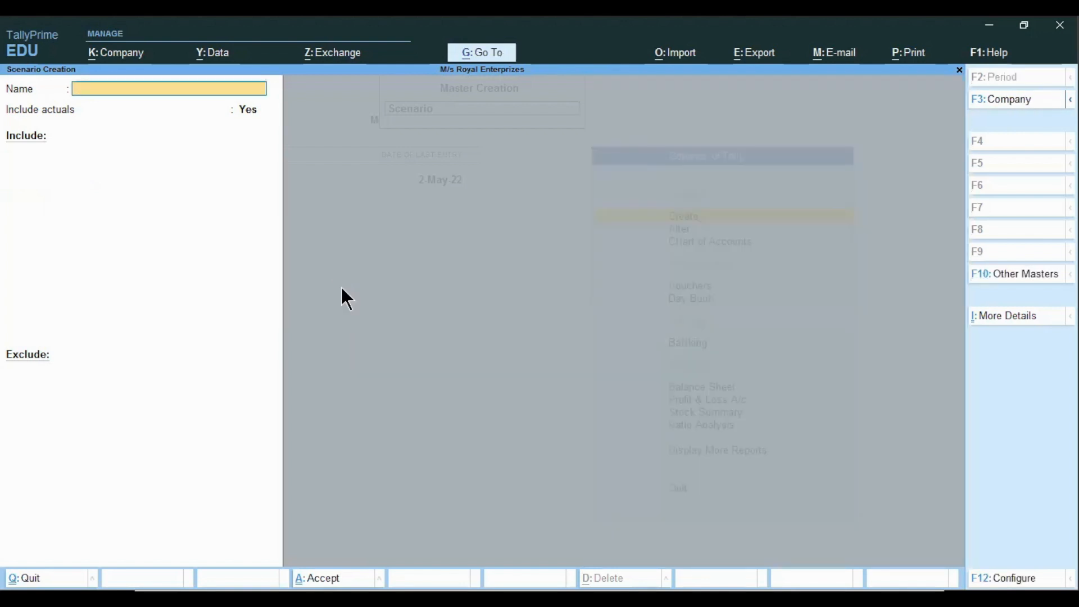
key(Escape)
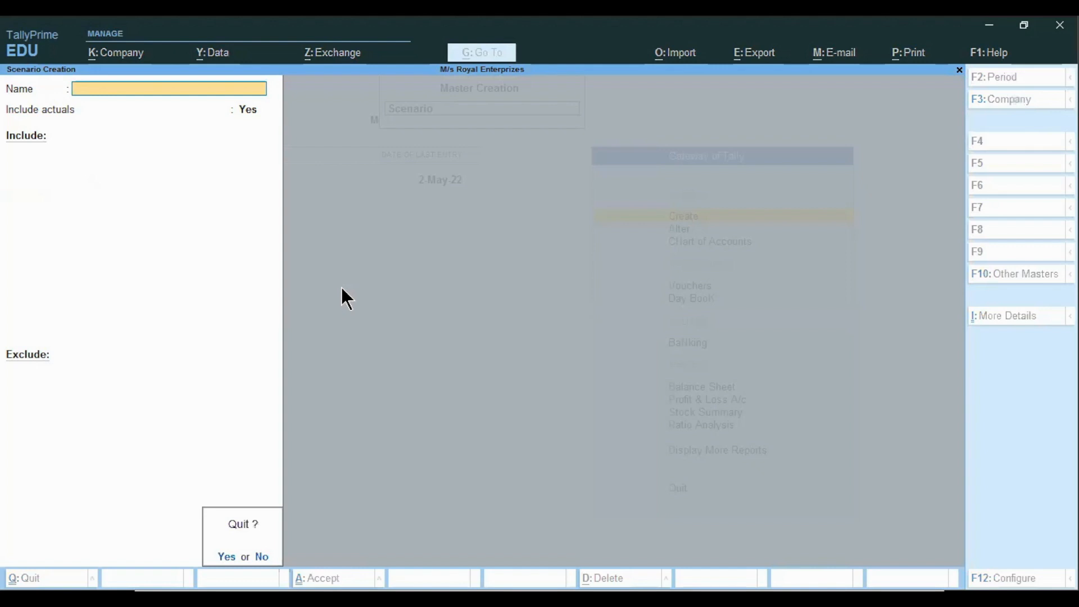
key(y)
key(Escape)
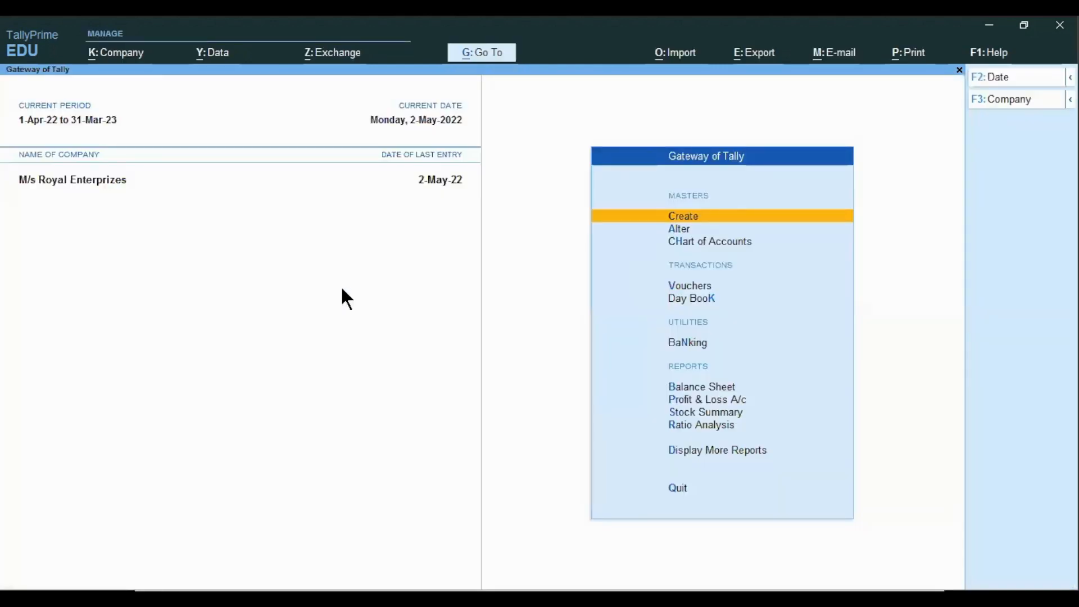
Open the Balance Sheet and add a new column showing Scenario 3 values beside the actuals
key(Down)
key(Down)
key(Down)
key(Down)
key(Down)
key(Down)
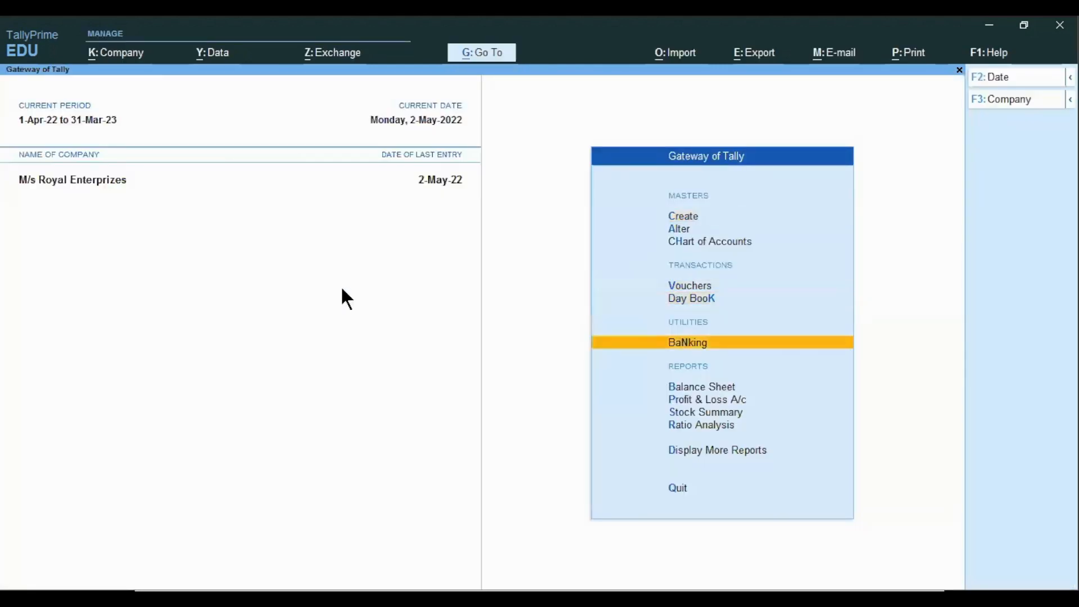
key(Return)
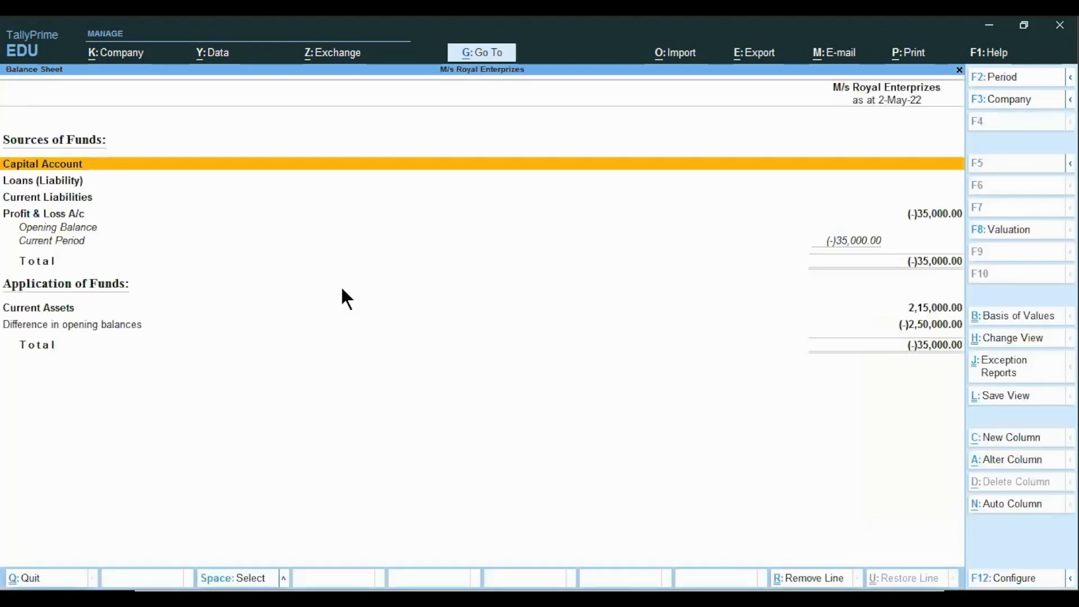
key(alt+c)
key(Return)
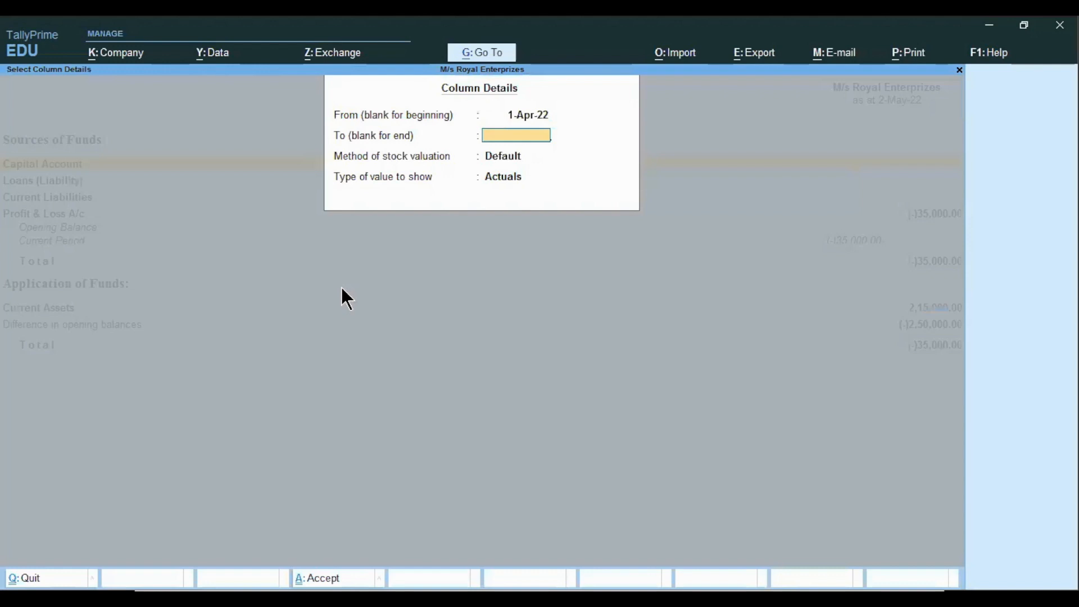
key(Return)
key(Return)
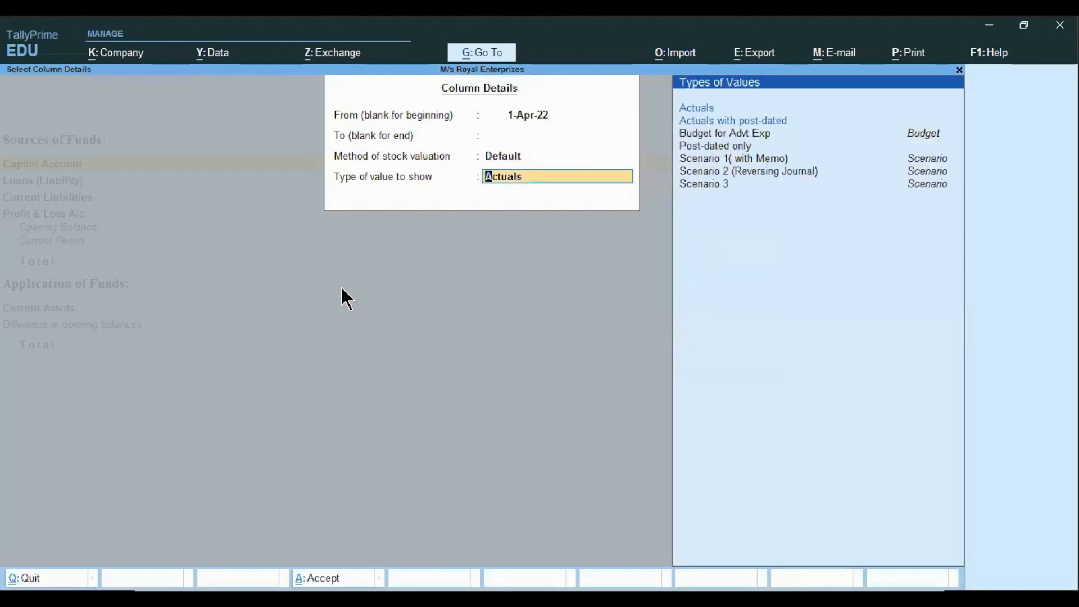
key(Up)
key(Return)
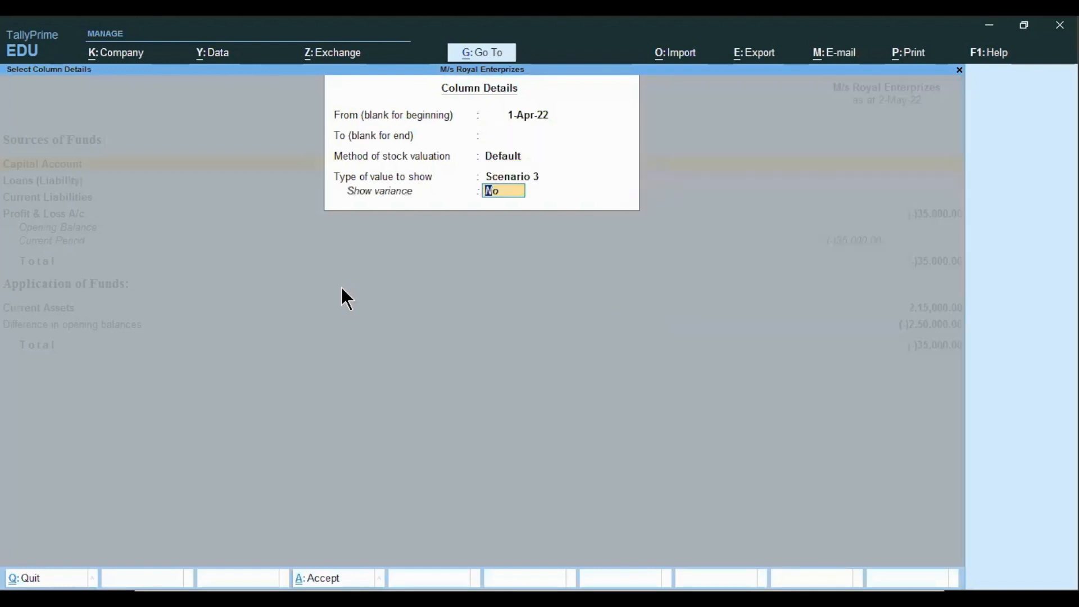
key(Return)
Compare the Cash ledger's monthly summary for actuals and Scenario 3 by drilling down from current assets
key(Down)
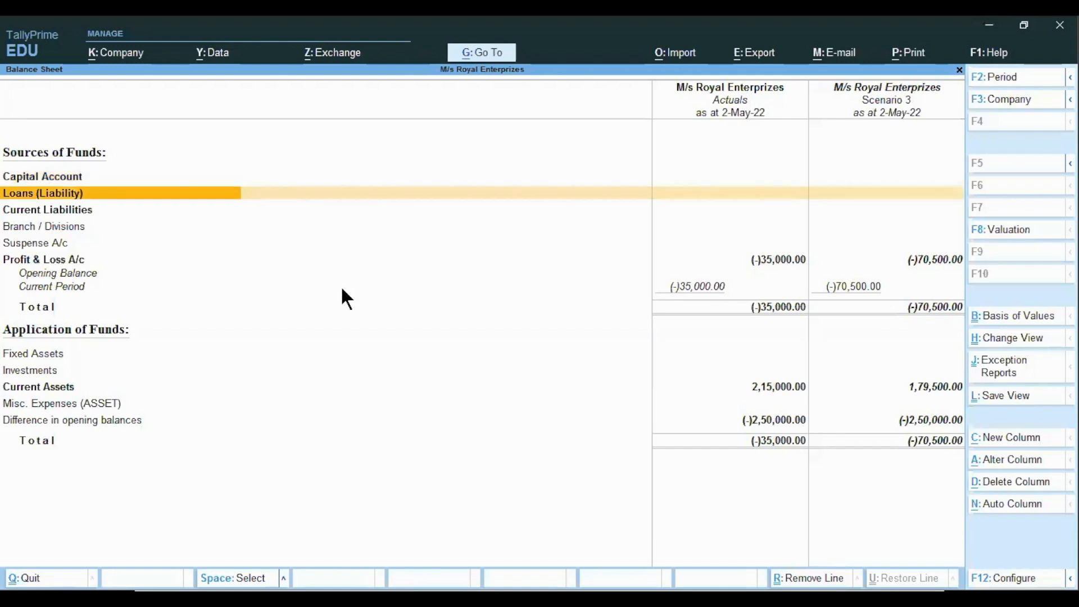
key(Down)
key(Down)
key(Down)
key(Down)
key(Down)
key(Down)
key(Down)
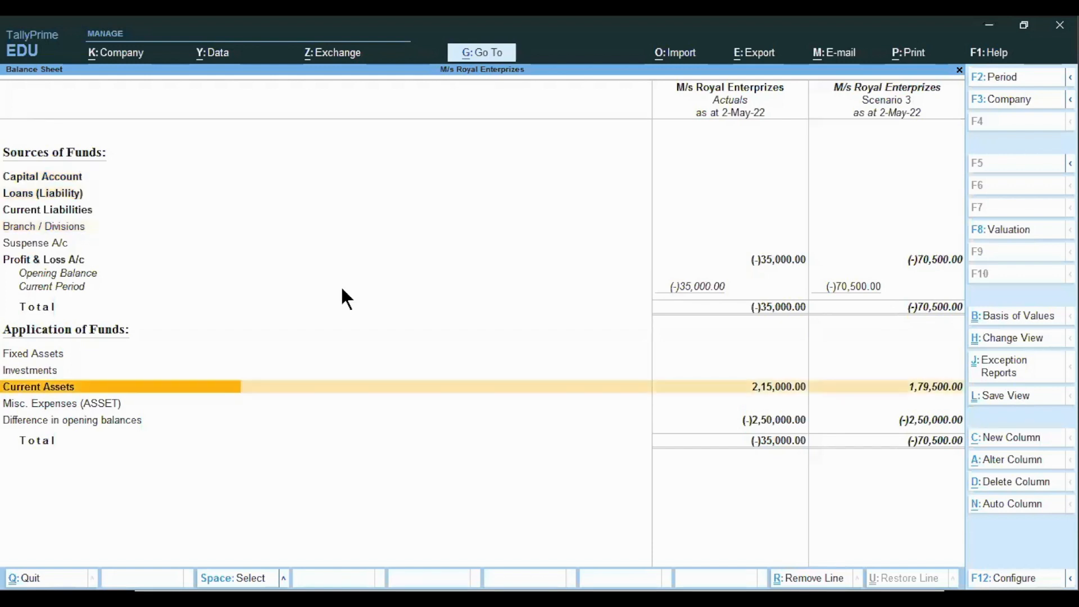
key(Return)
key(Return)
key(Return)
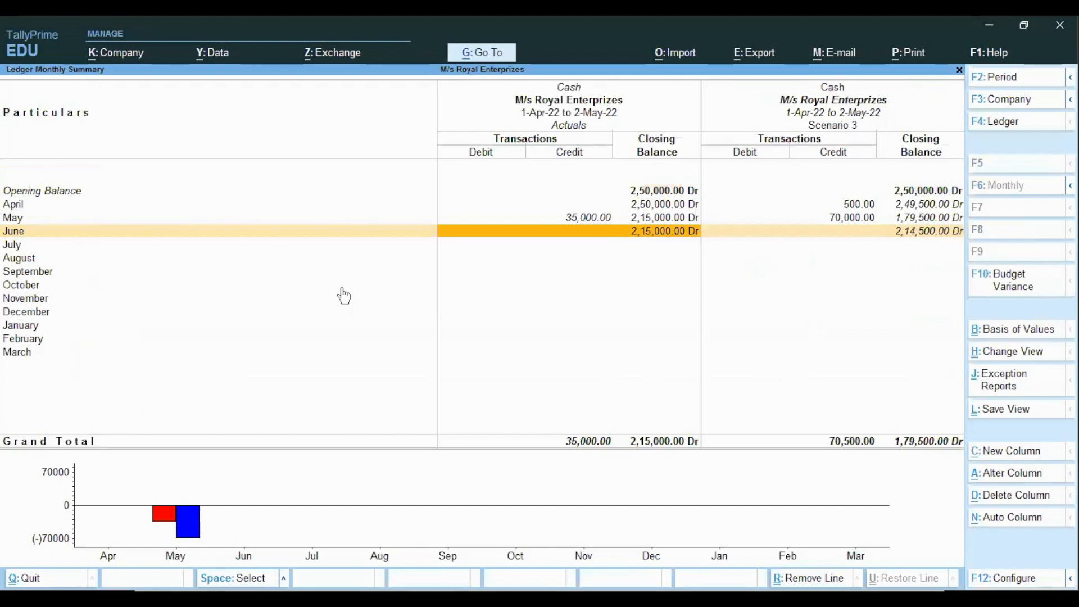
key(Escape)
key(Escape)
key(Escape)
key(Escape)
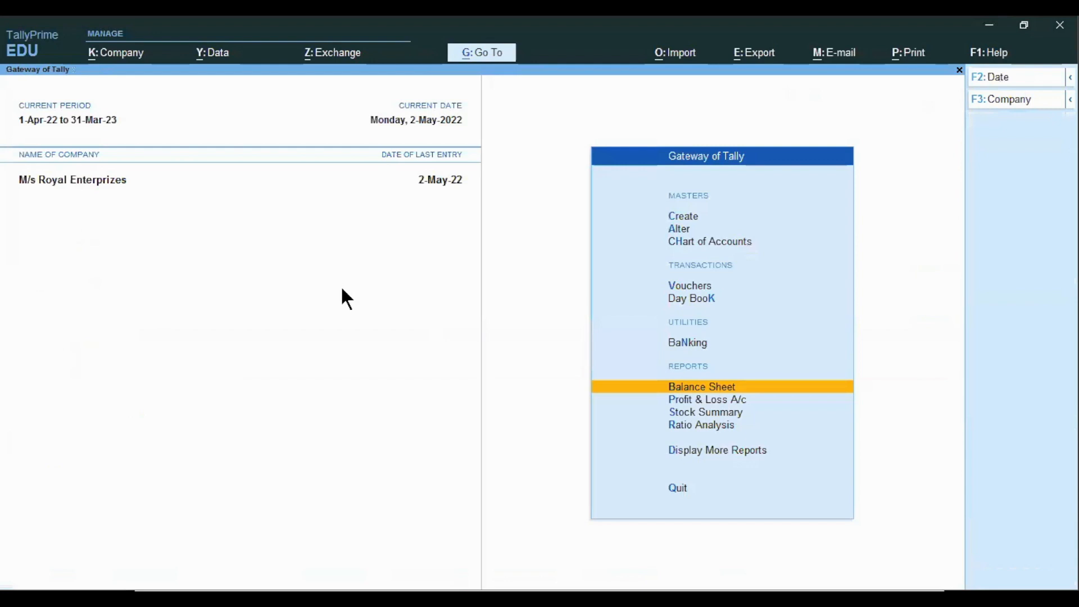
Open the Optional Vouchers register from the exception reports and check its entries
key(Down)
key(Down)
key(Down)
key(Down)
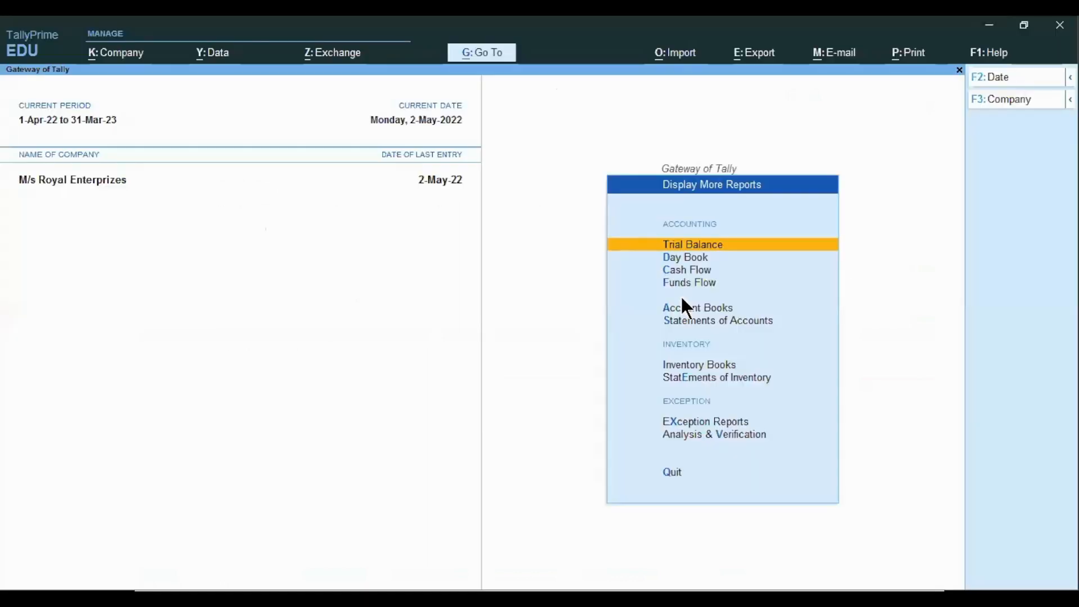
key(Down)
key(Down)
key(Down)
key(Down)
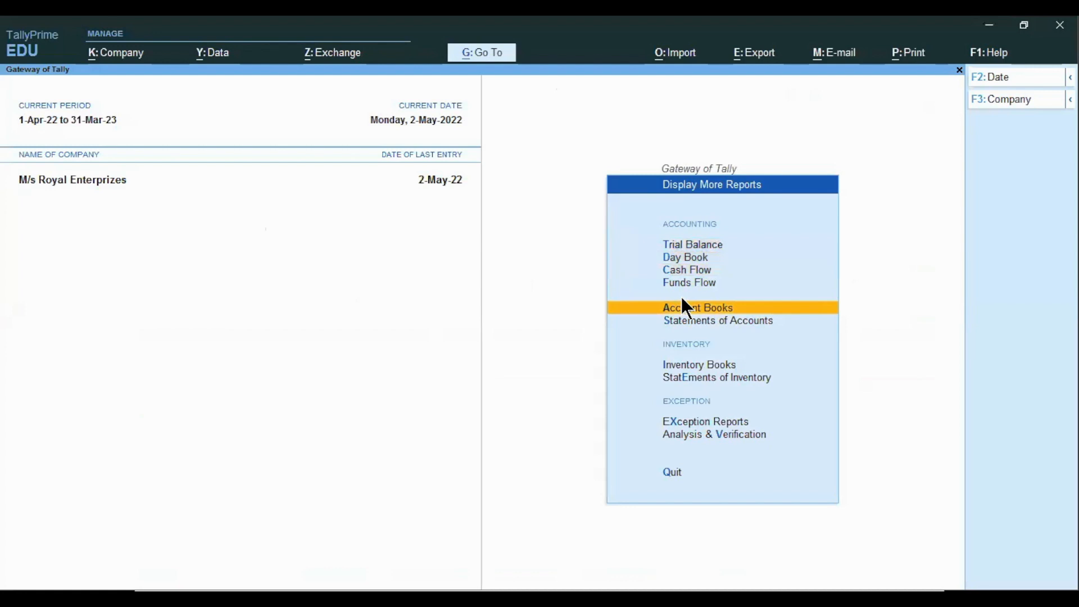
key(Down)
key(Down)
key(Down)
key(Down)
key(Down)
key(x)
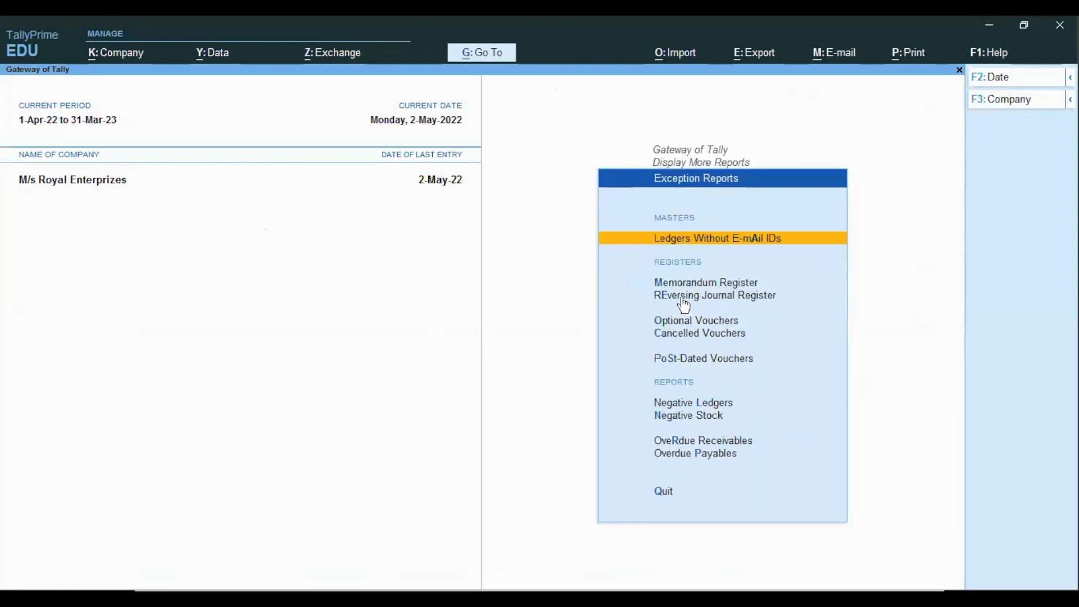
key(Down)
key(Down)
key(Down)
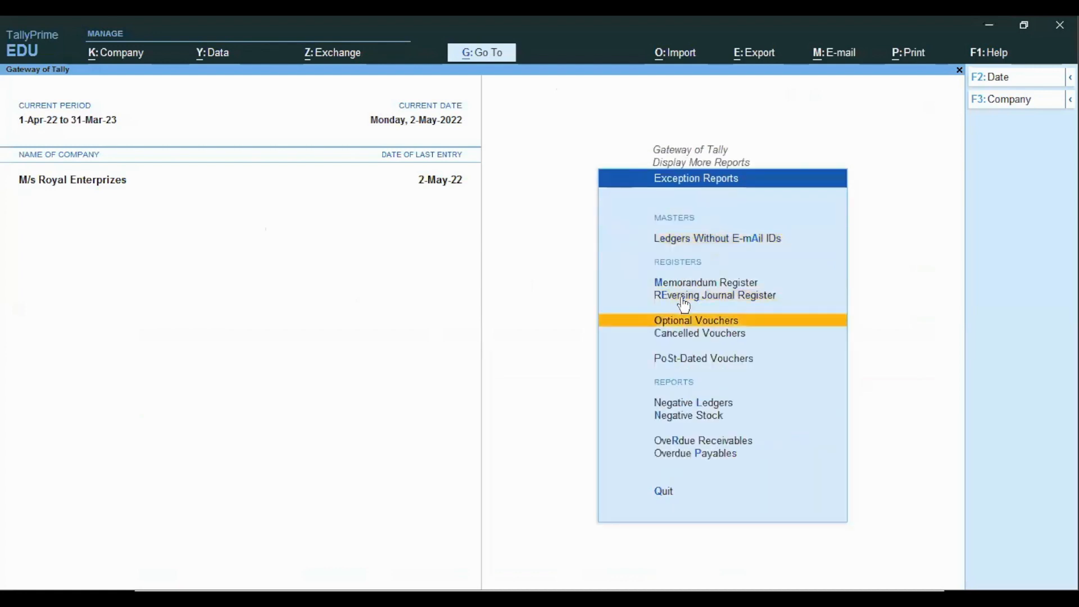
key(Return)
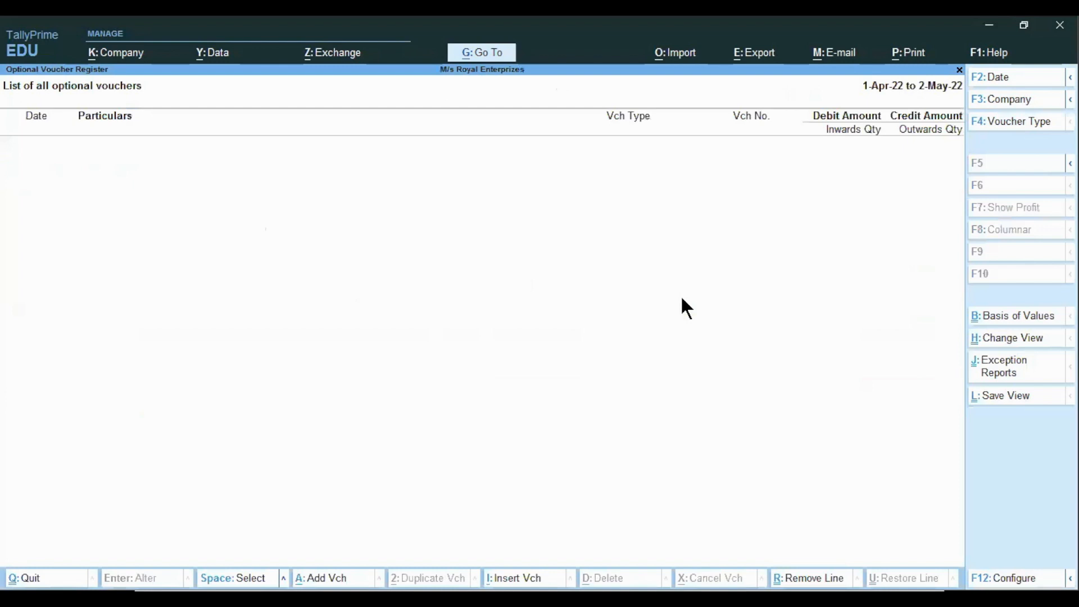
key(alt+F2)
key(Escape)
key(Escape)
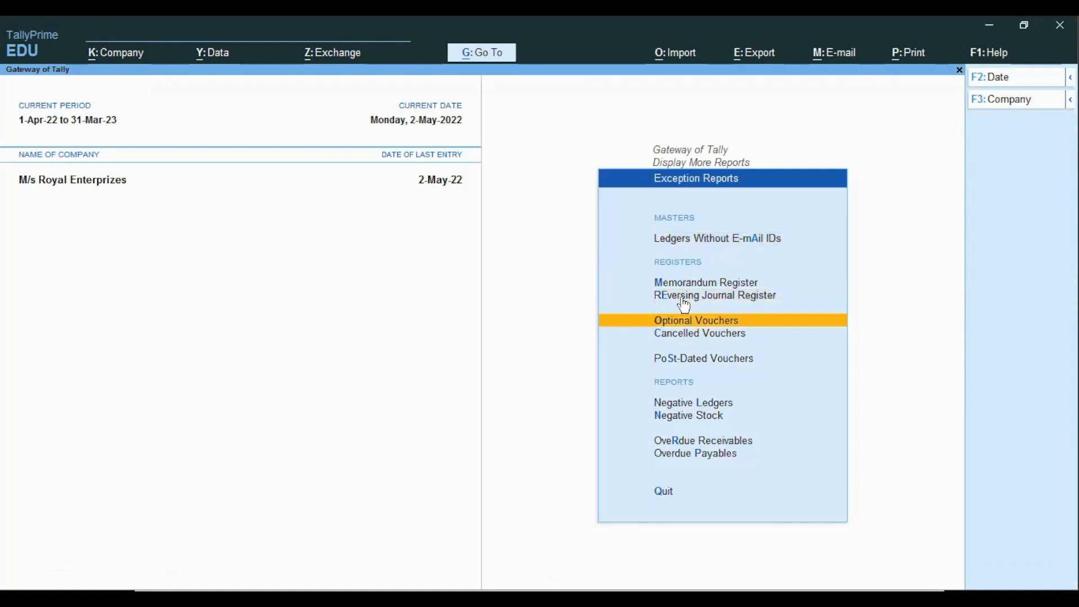
Review the most recently entered voucher in voucher entry
key(Escape)
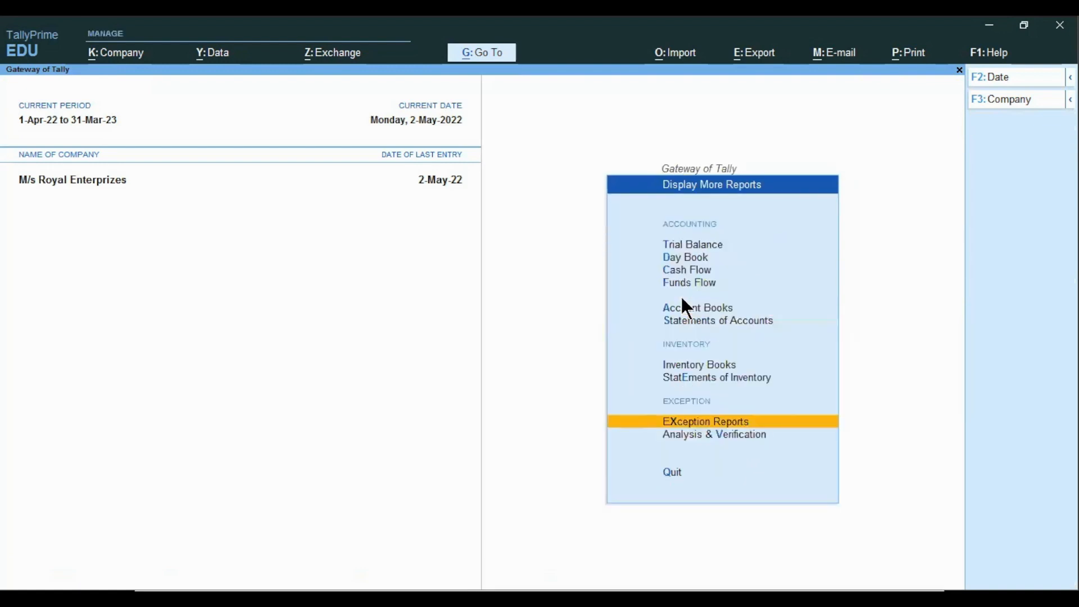
key(Escape)
key(v)
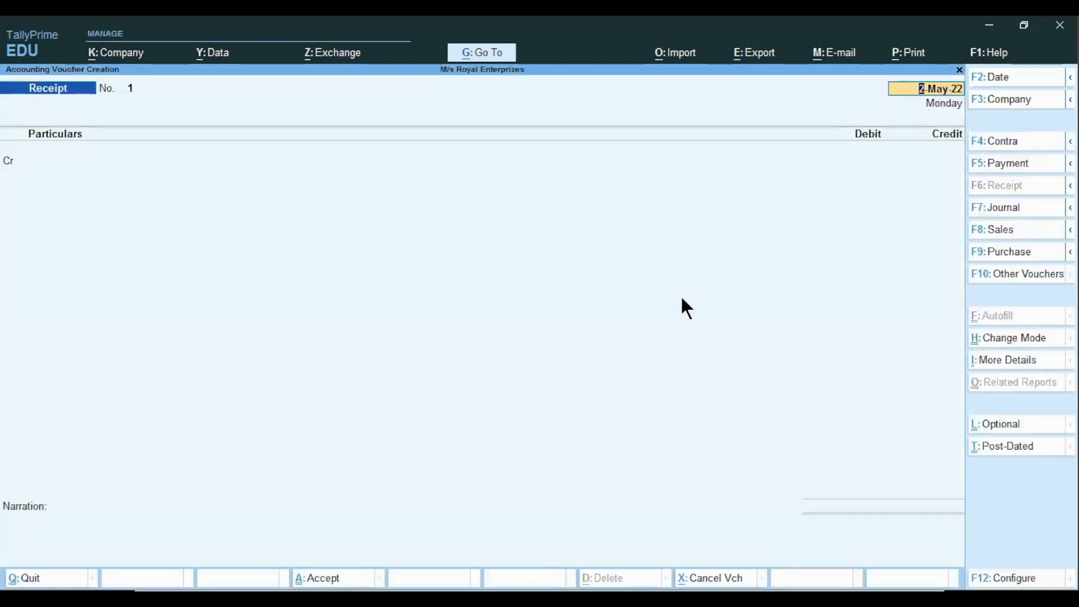
key(Page_Up)
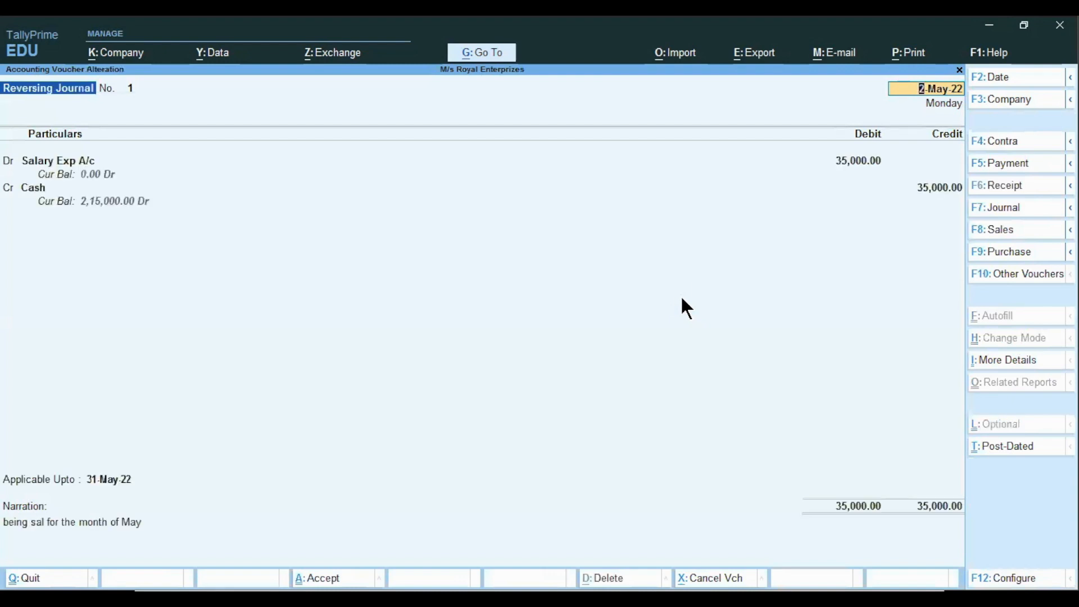
key(Escape)
key(y)
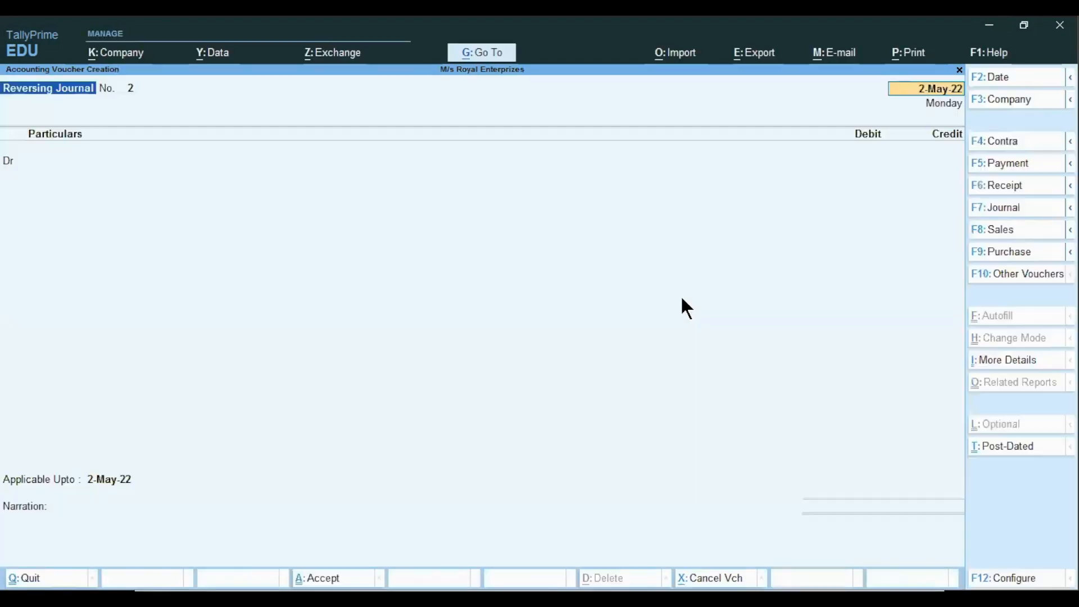
key(Escape)
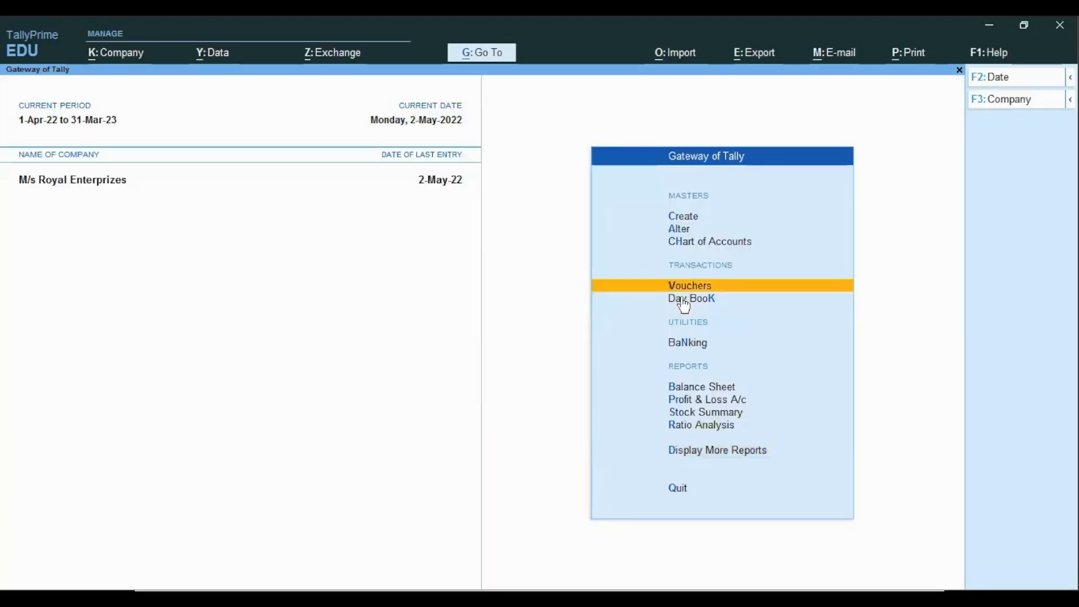
Open the Day Book for the period from 1-Apr-22 to 2-May-22 and review its entries
key(d)
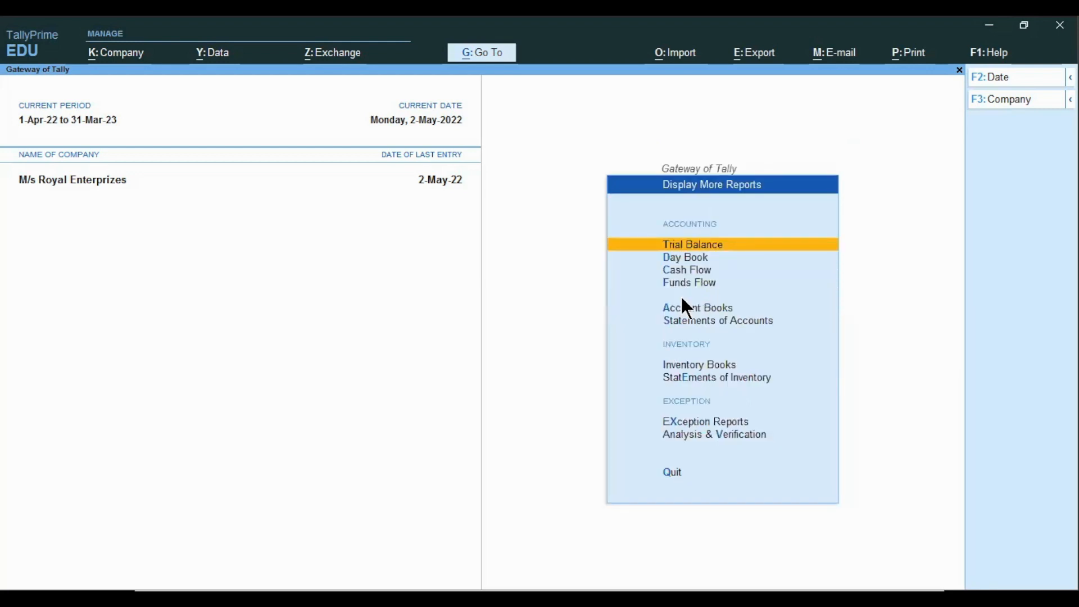
key(d)
key(alt+F2)
key(BackSpace)
key(Return)
key(Return)
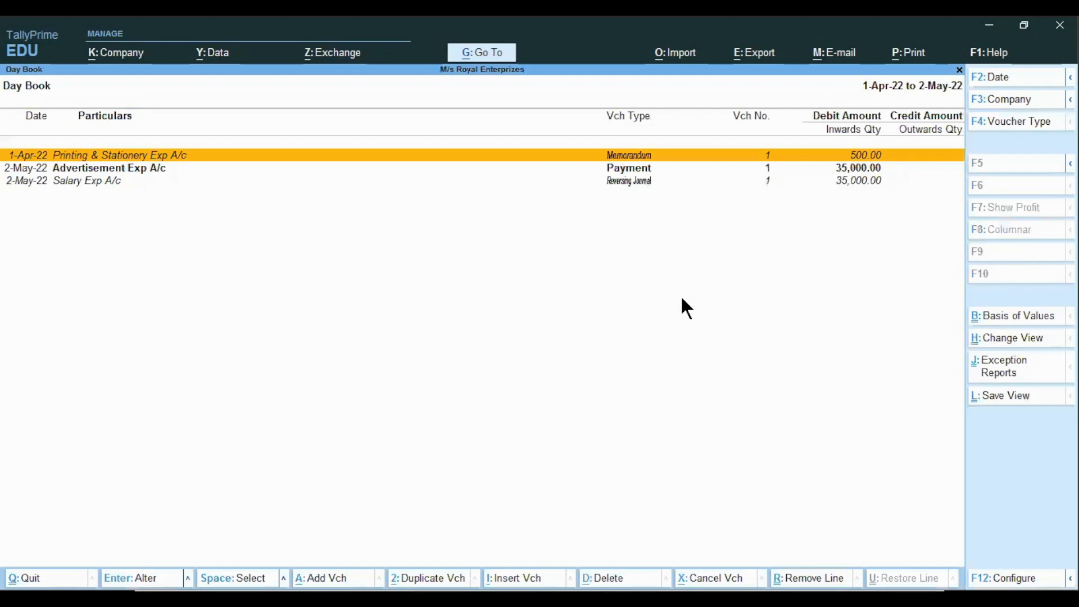
key(Down)
key(Down)
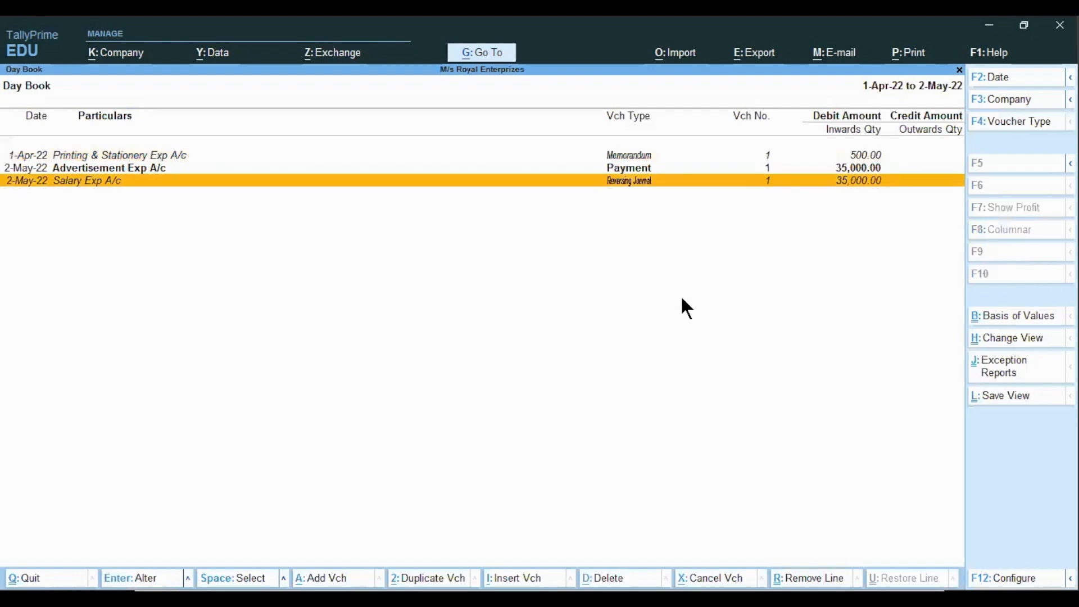
key(Escape)
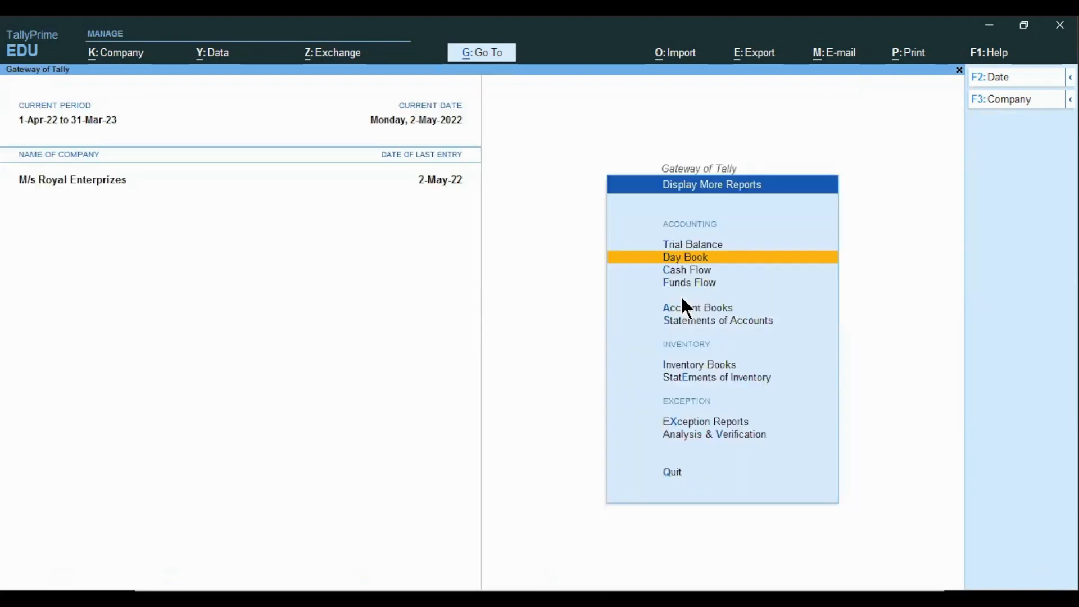
key(Escape)
Start an optional receipt voucher dated 1-Jun-22 and credit the Commission Received ledger
key(v)
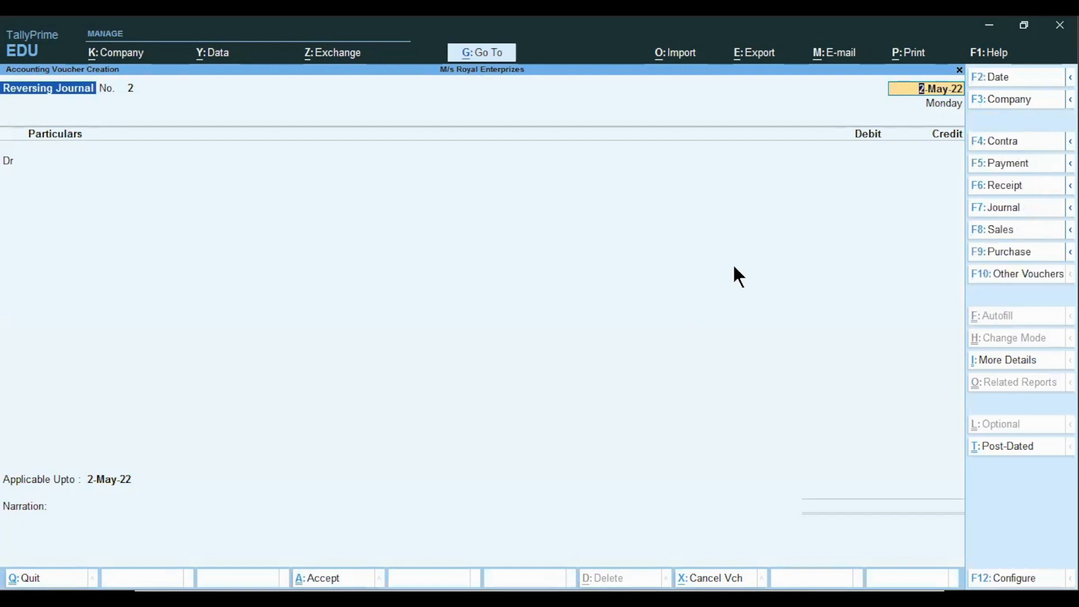
click(1000, 183)
key(ctrl+l)
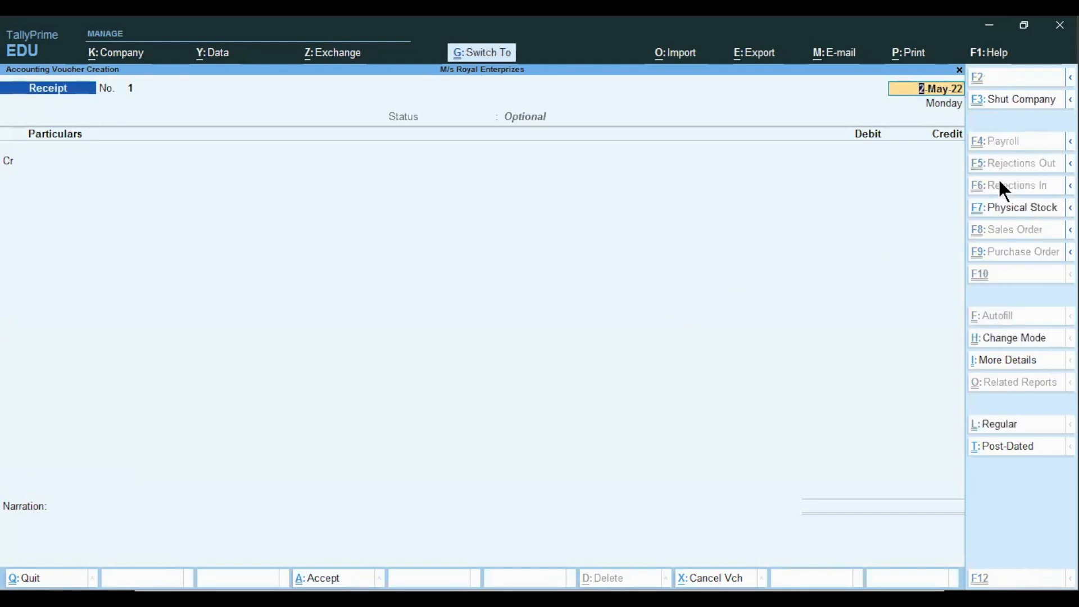
text(2)
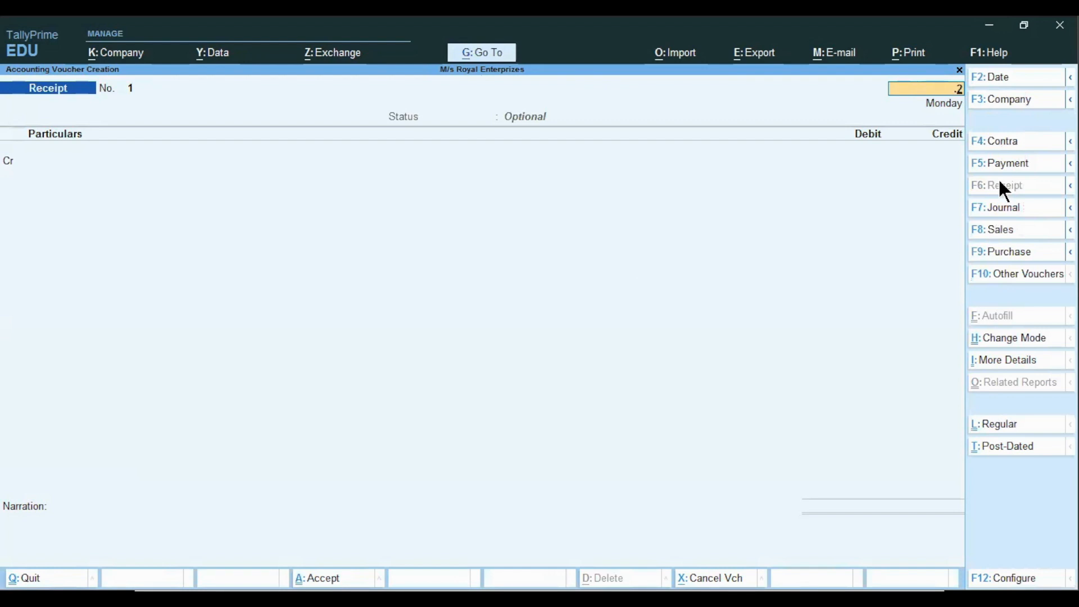
key(BackSpace)
key(Return)
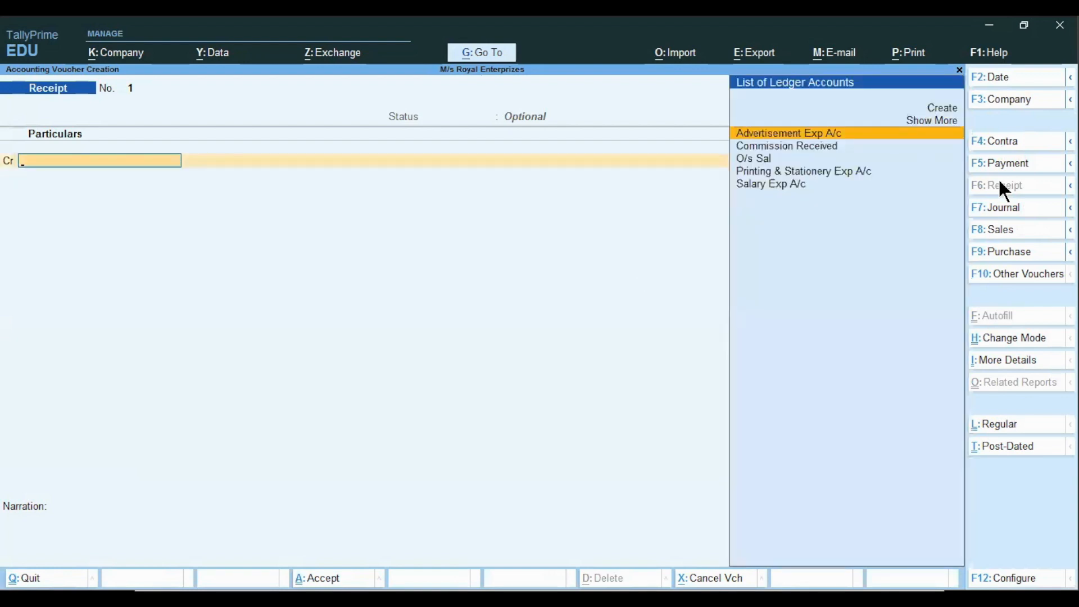
key(Down)
key(Down)
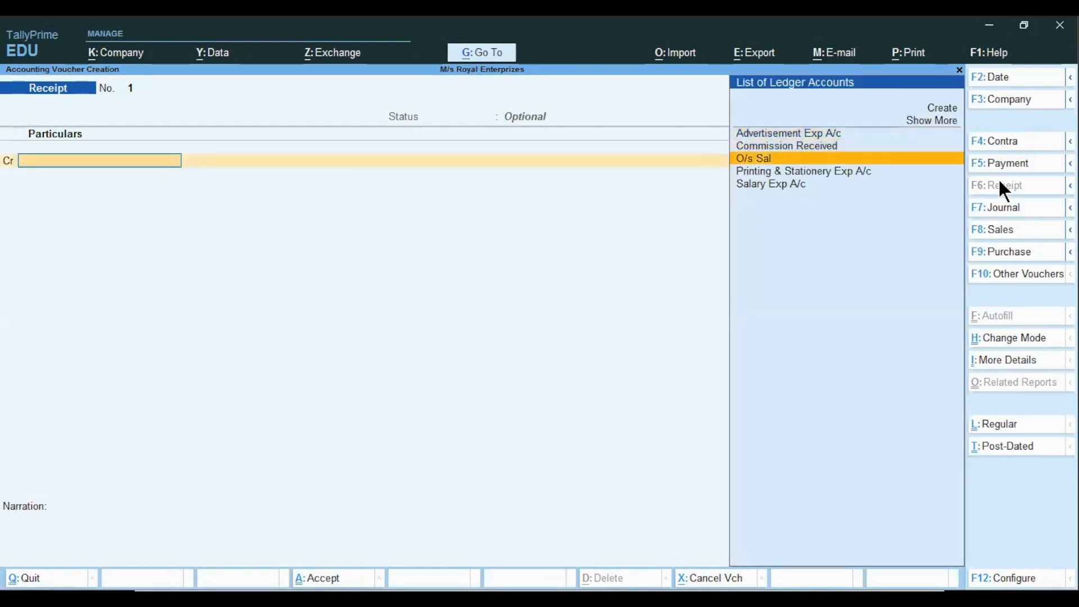
key(Up)
key(Return)
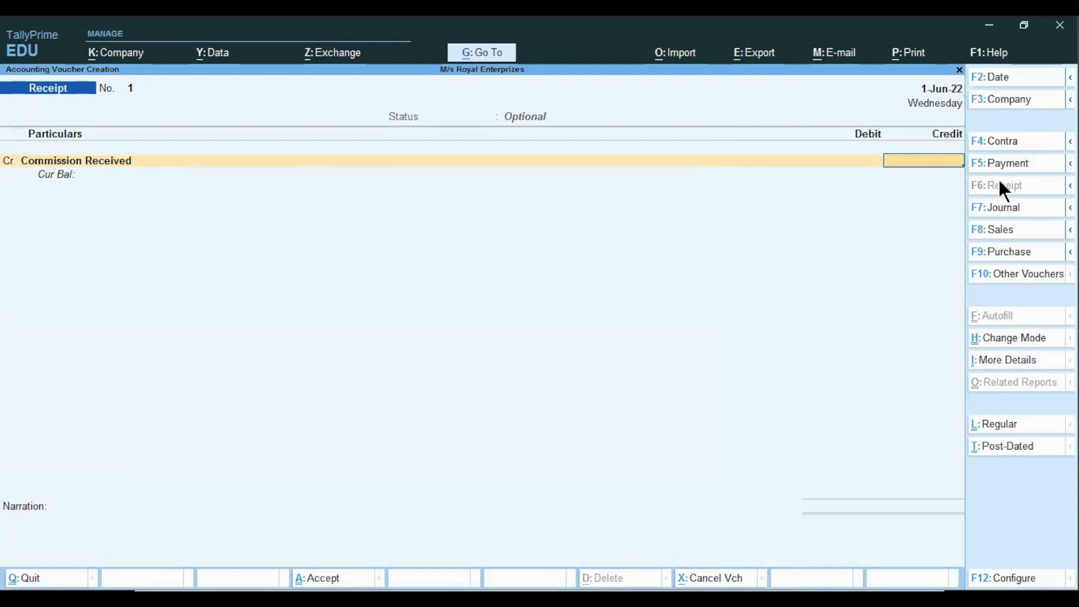
Enter 6,500 as the commission amount received into Cash, accept the optional receipt, and quit voucher entry
text(6,50)
text(0)
key(Return)
key(Return)
key(Return)
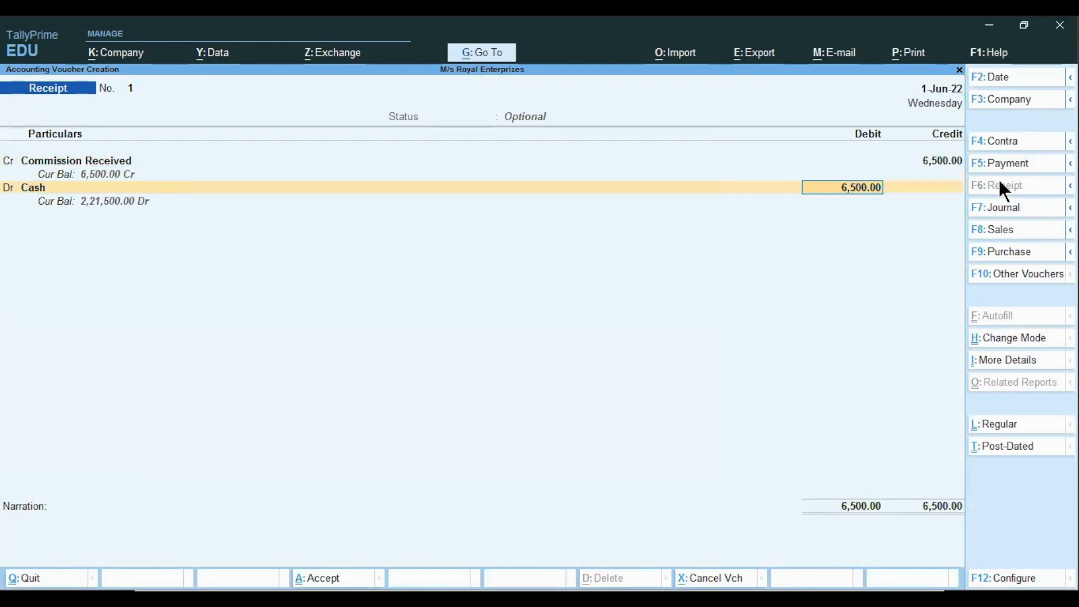
key(Return)
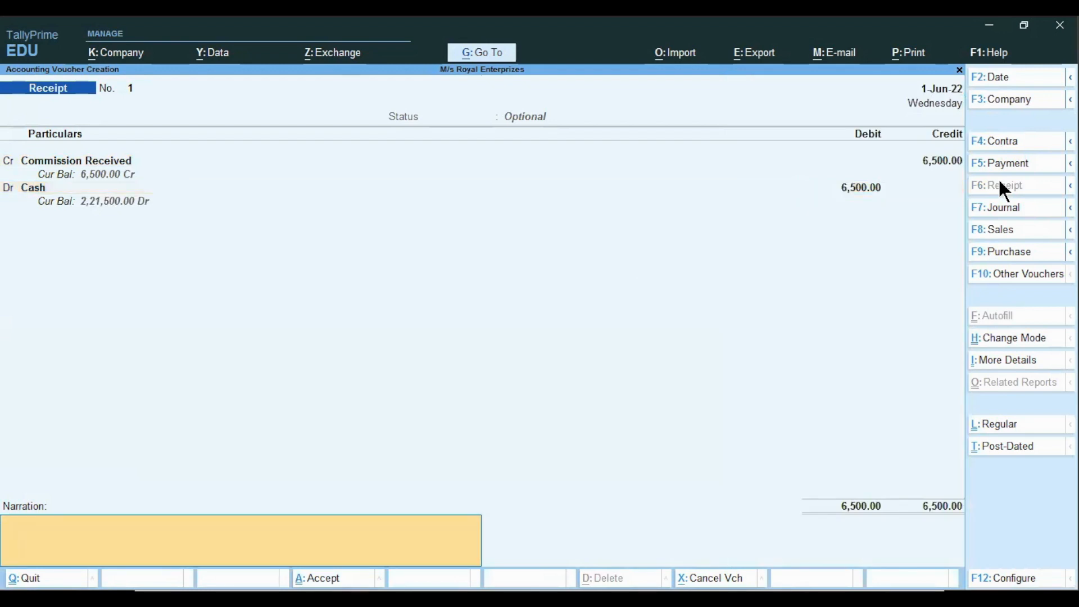
key(Return)
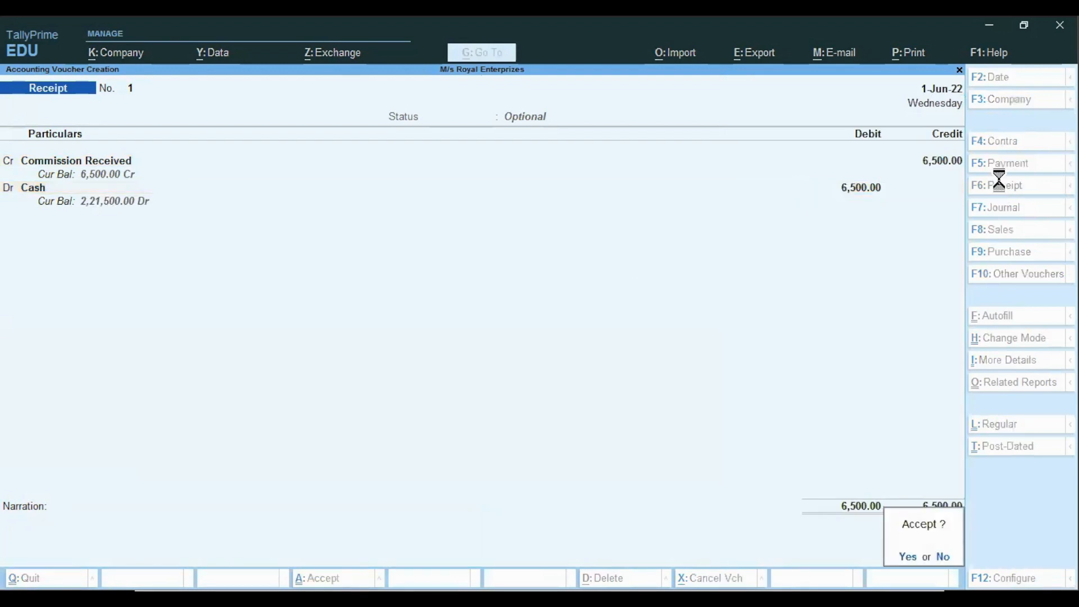
key(Return)
key(BackSpace)
key(Escape)
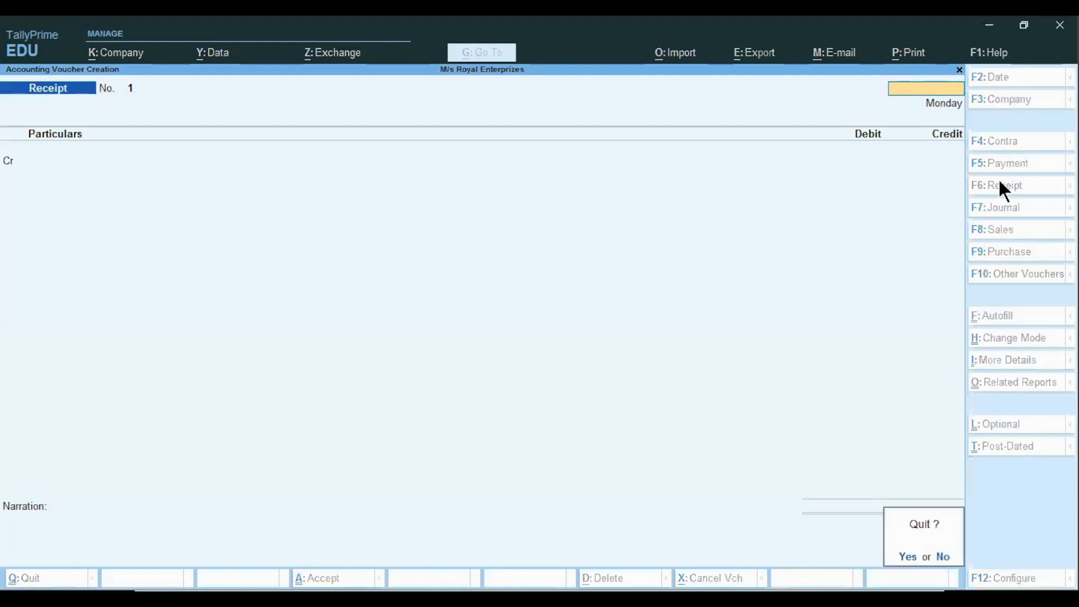
key(Return)
Open the Optional Vouchers register from the exception reports
key(Down)
key(Down)
key(Down)
key(Down)
key(Down)
key(Down)
key(Down)
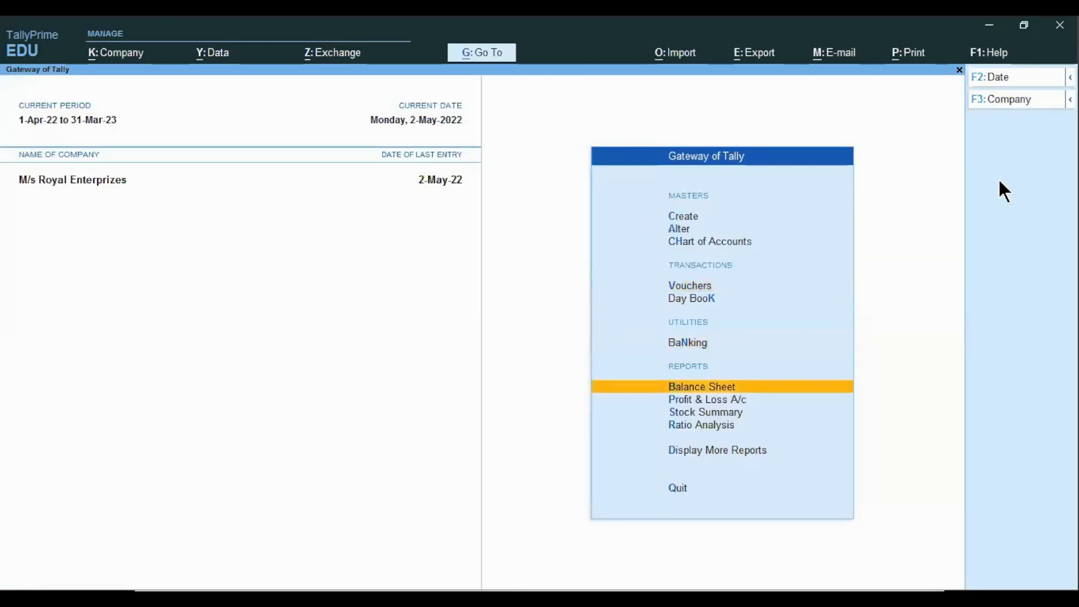
key(Return)
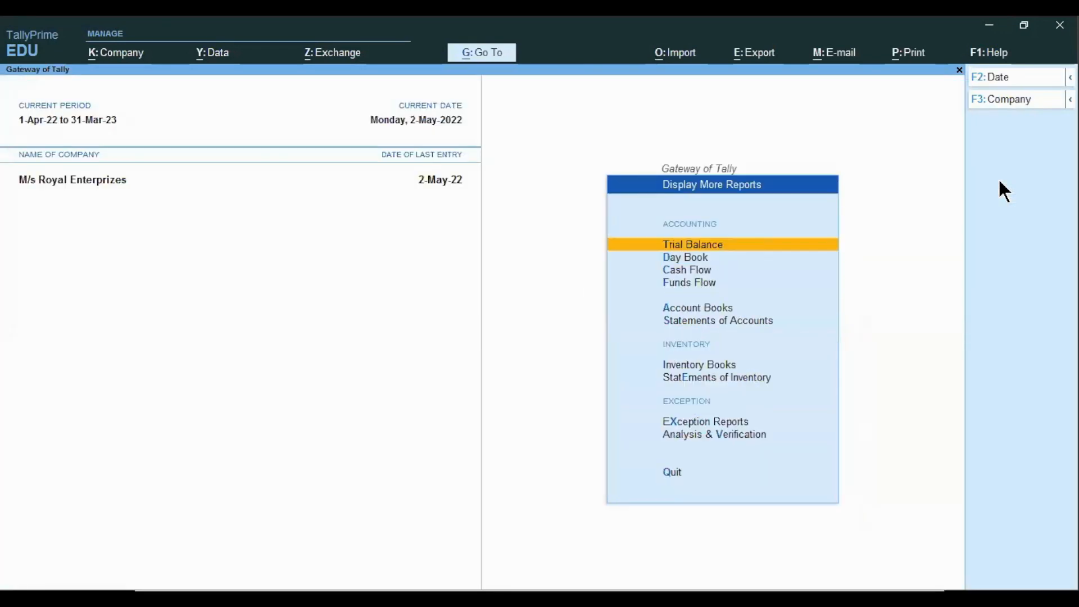
key(e)
key(x)
key(Down)
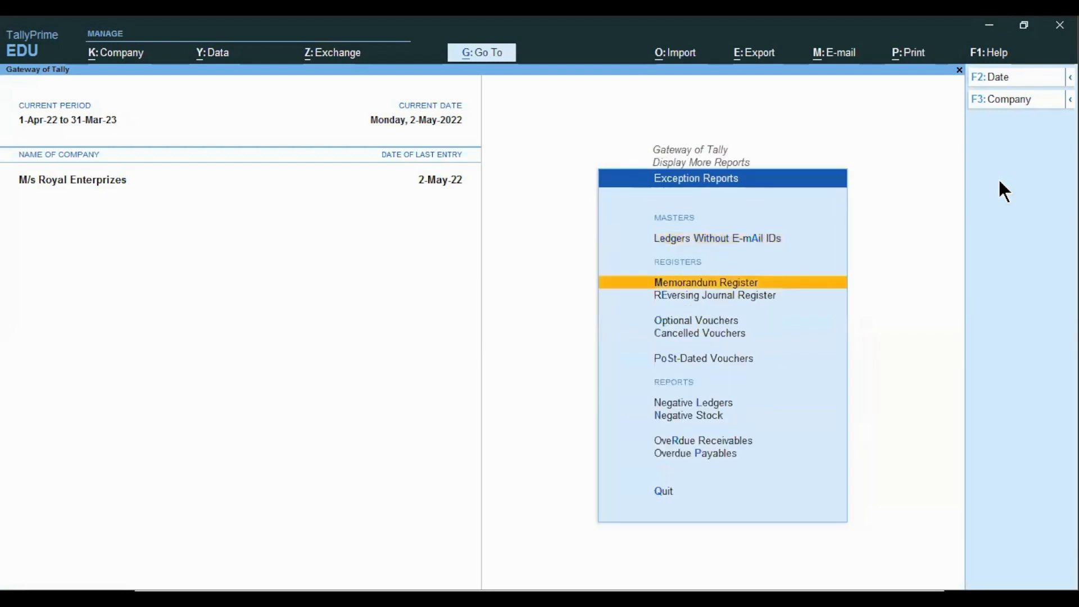
key(Down)
key(Down)
key(Return)
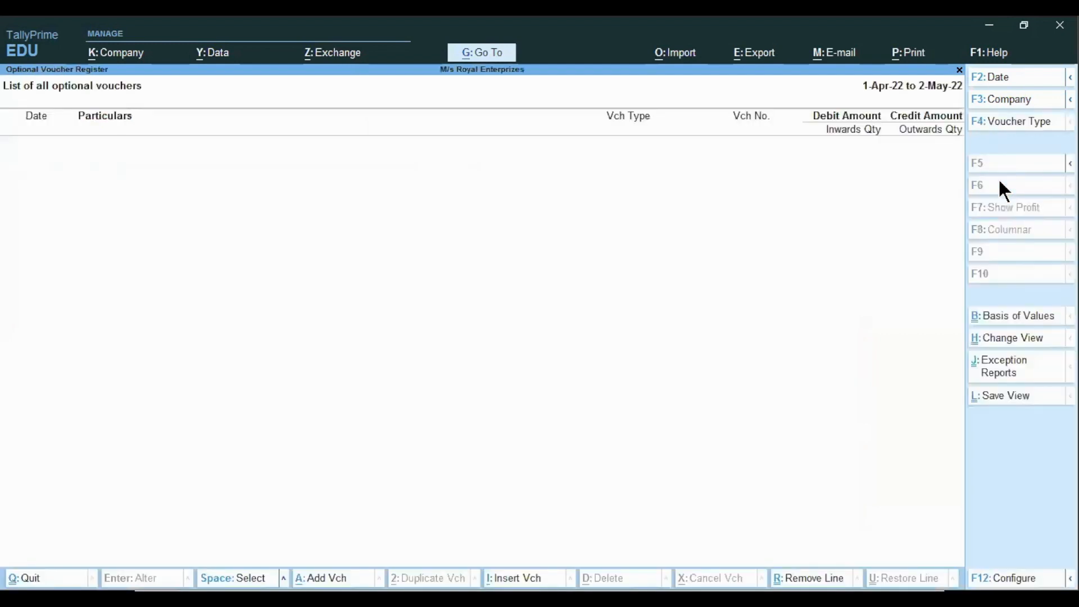
Set the register period from 1-4 to 31-3 to list all optional vouchers for the year
key(alt+F2)
key(Return)
key(Escape)
key(alt+F2)
text(1-4)
key(Return)
text(31-3)
key(Return)
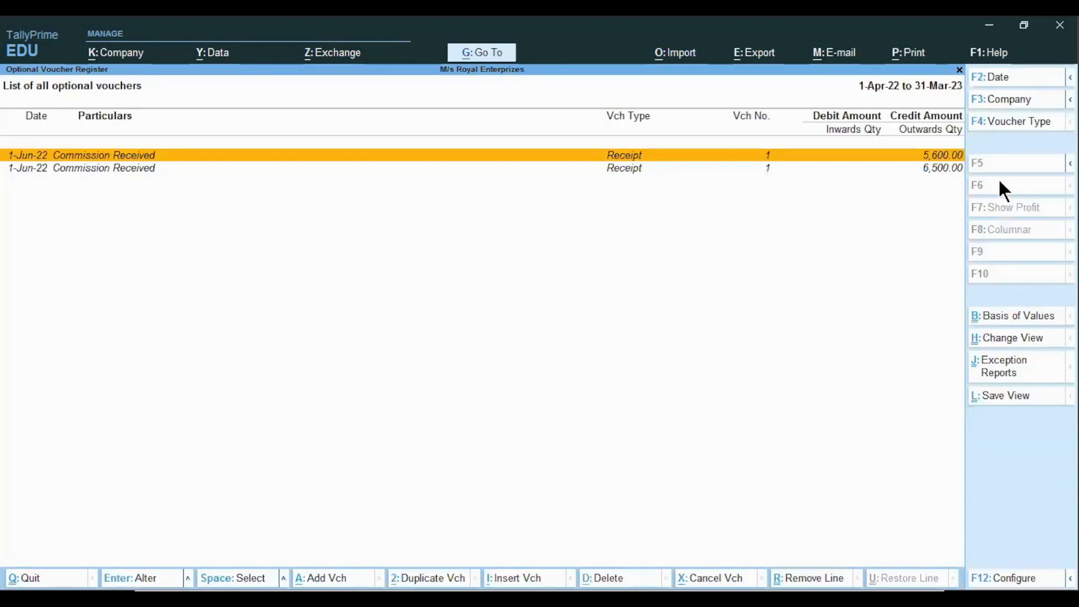
Convert the 6,500.00 optional Commission Received receipt into a regular voucher and accept it
key(Down)
key(Up)
key(Down)
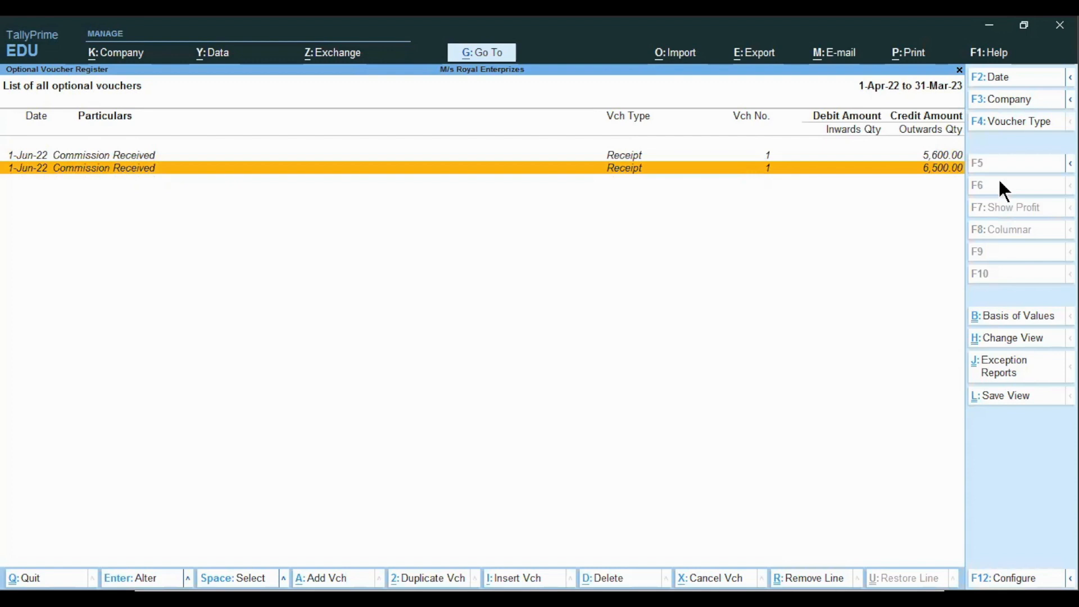
key(Return)
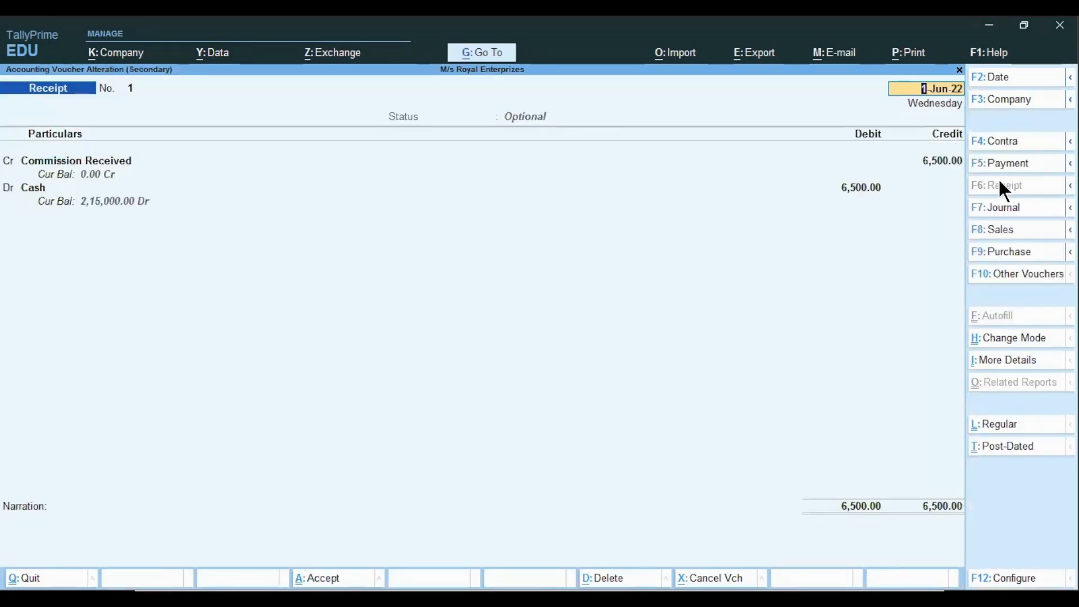
key(ctrl)
key(ctrl+l)
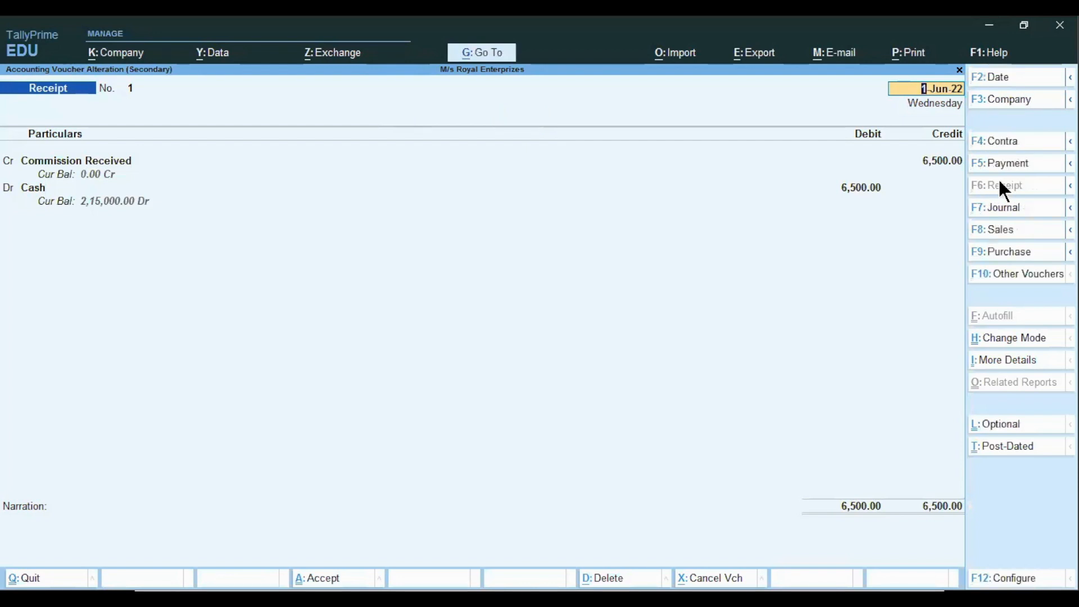
key(ctrl)
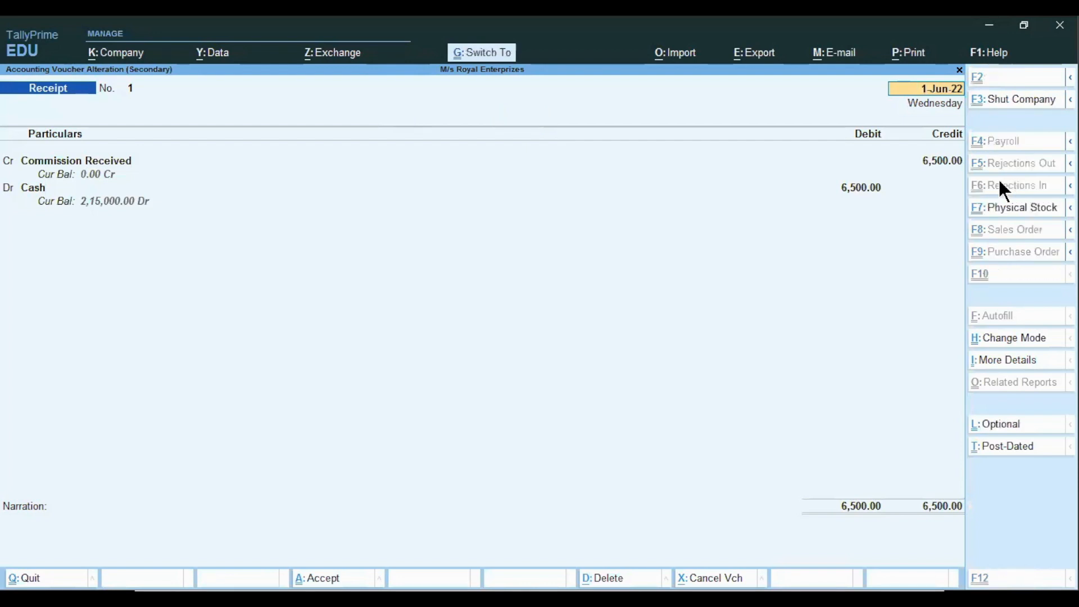
key(ctrl+a)
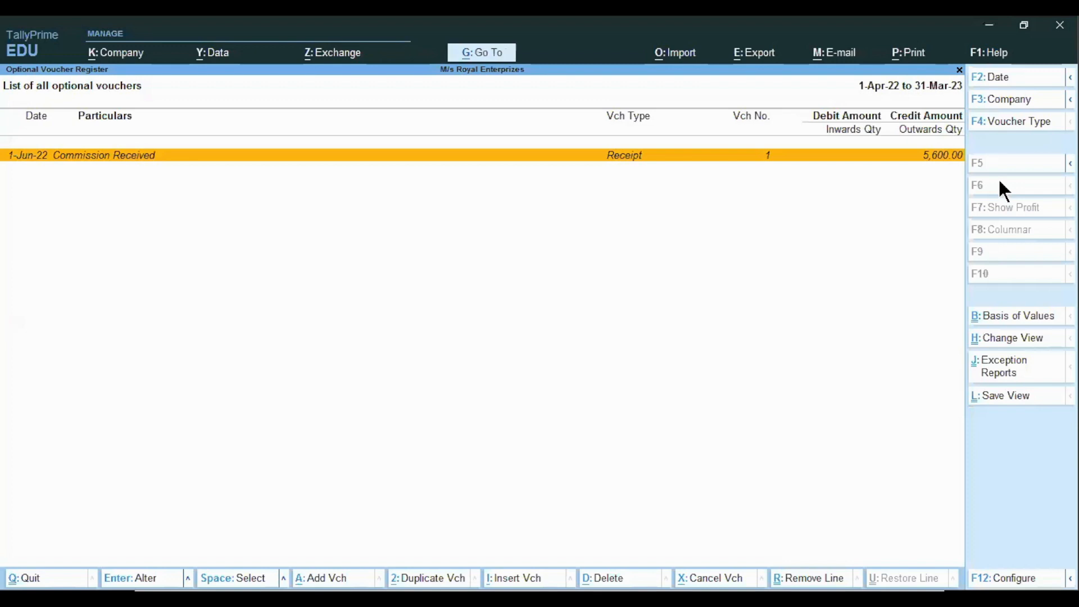
Convert the 5,600.00 optional Commission Received receipt into a regular voucher and accept it
key(Return)
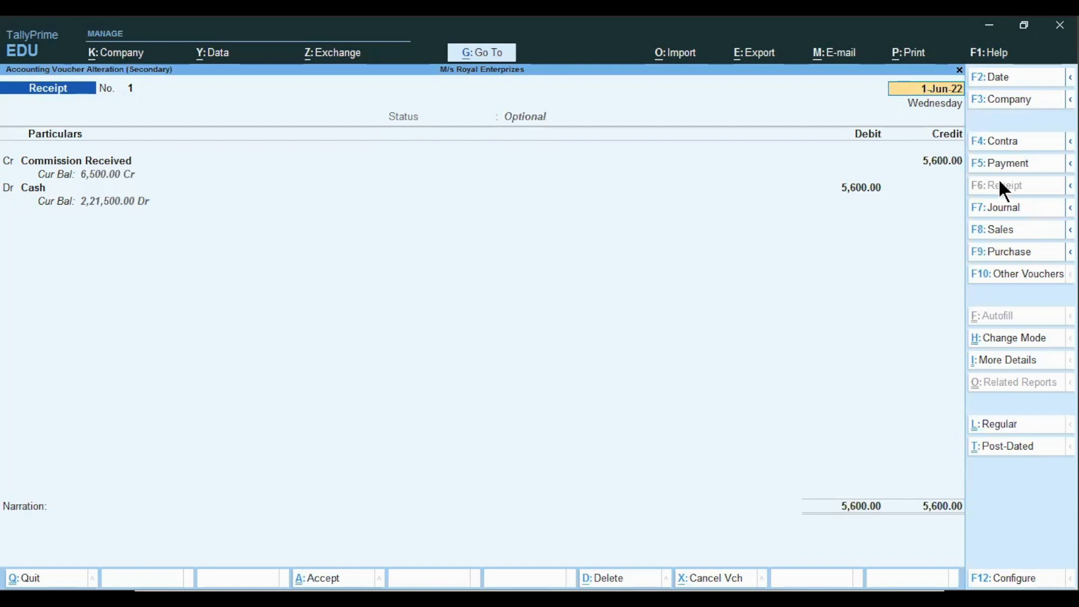
key(ctrl+l)
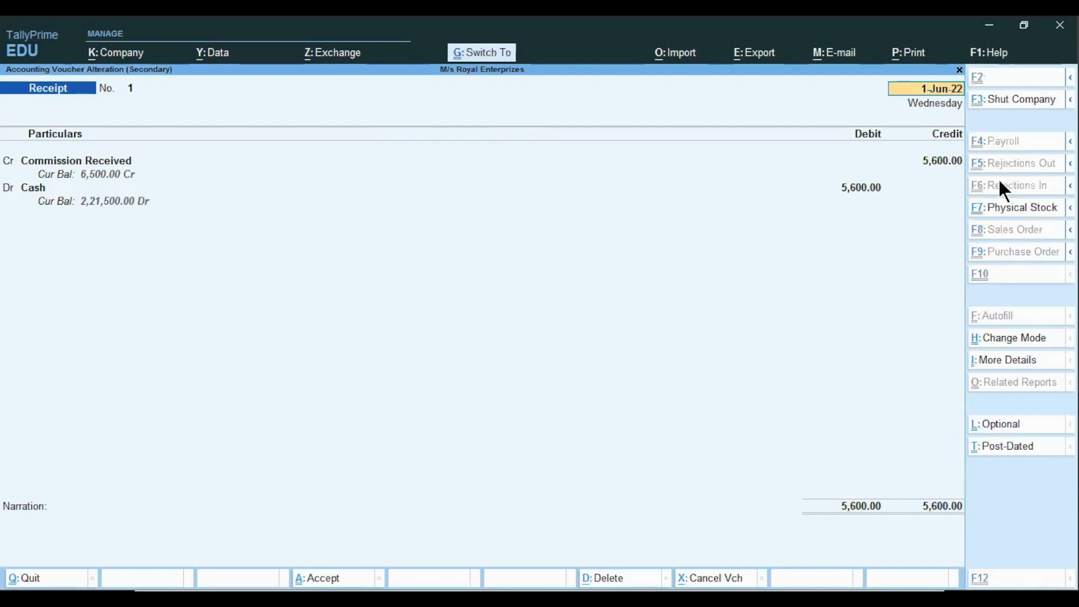
key(ctrl+a)
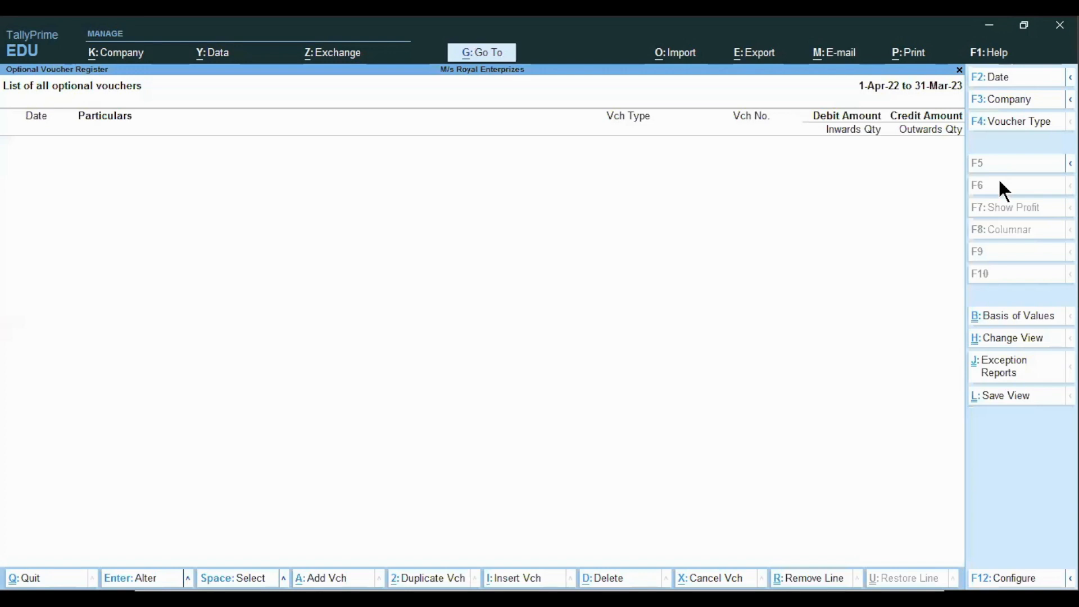
key(alt)
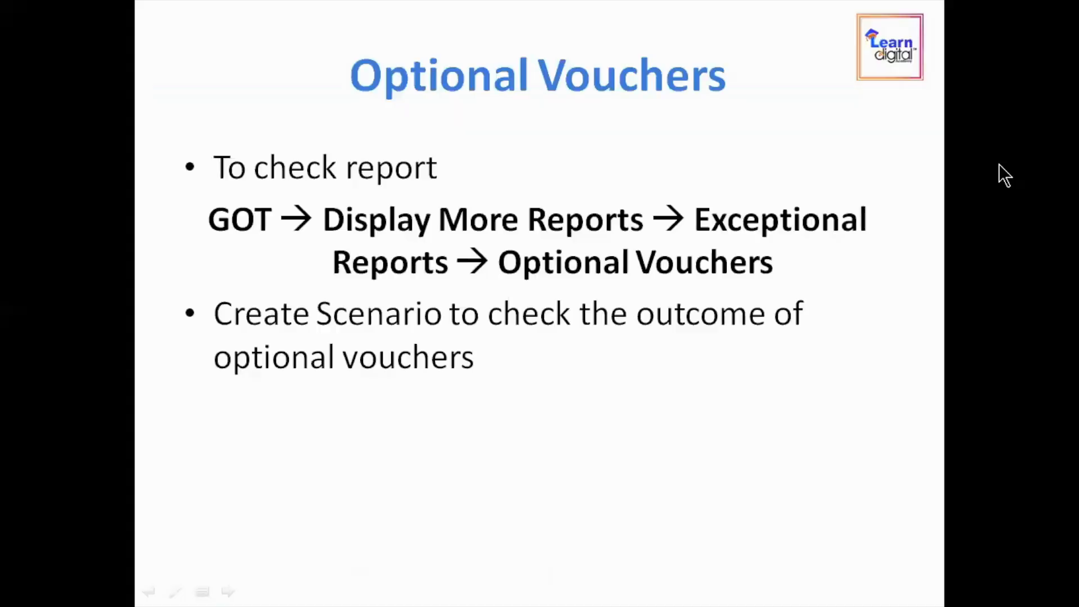
key(Right)
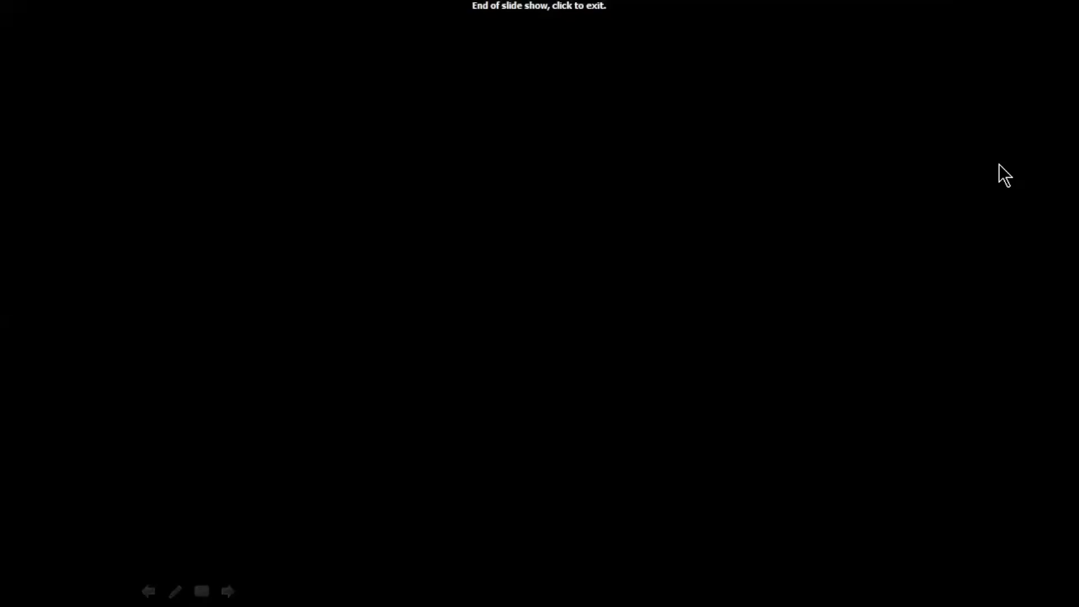
key(Left)
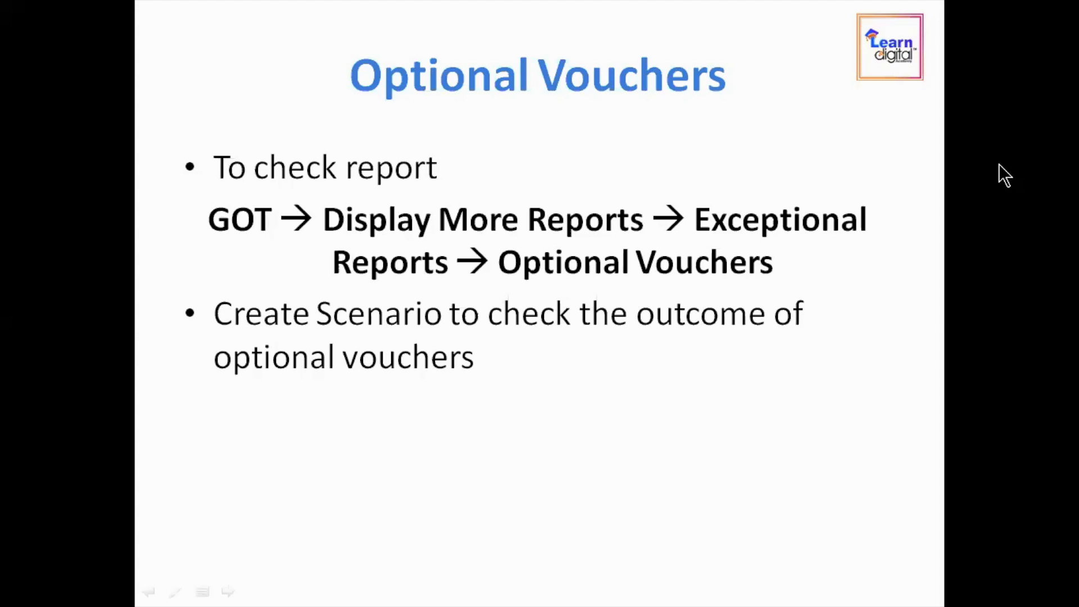
key(Left)
key(Left)
key(Left)
key(Left)
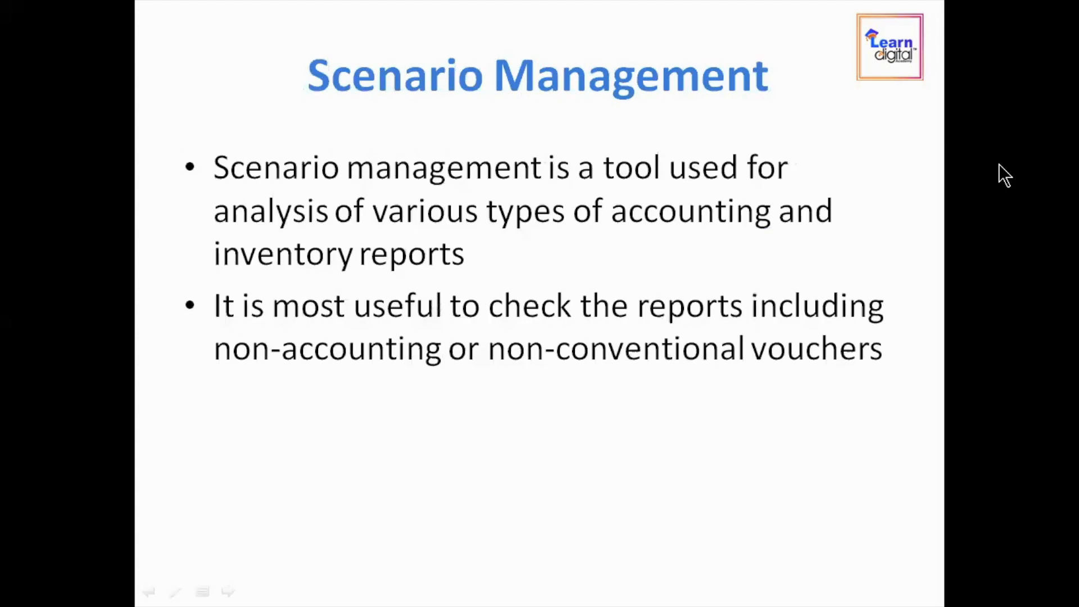
key(Left)
key(Left)
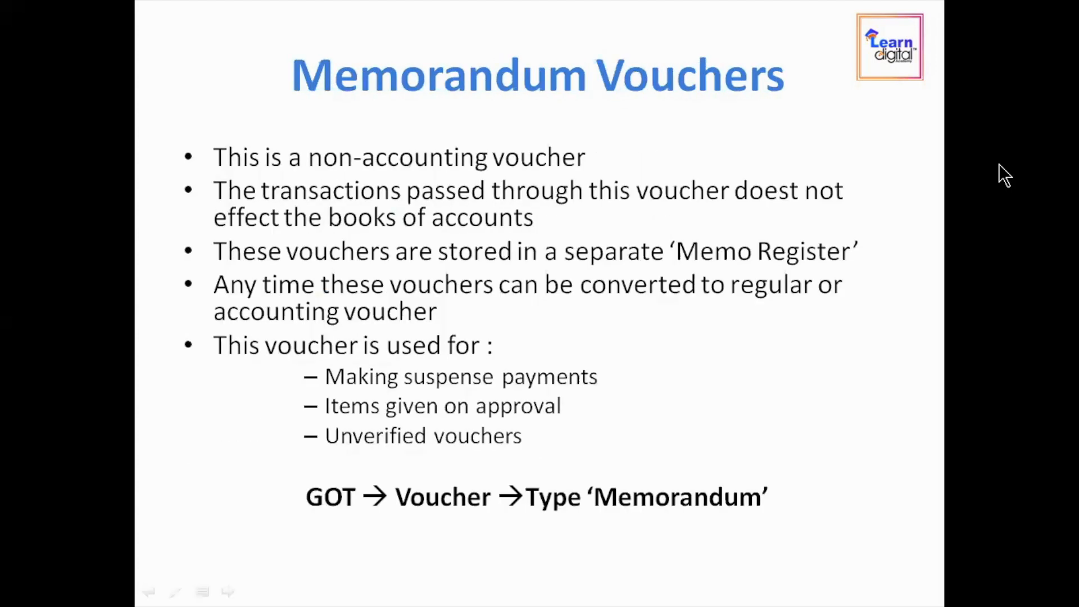
key(Left)
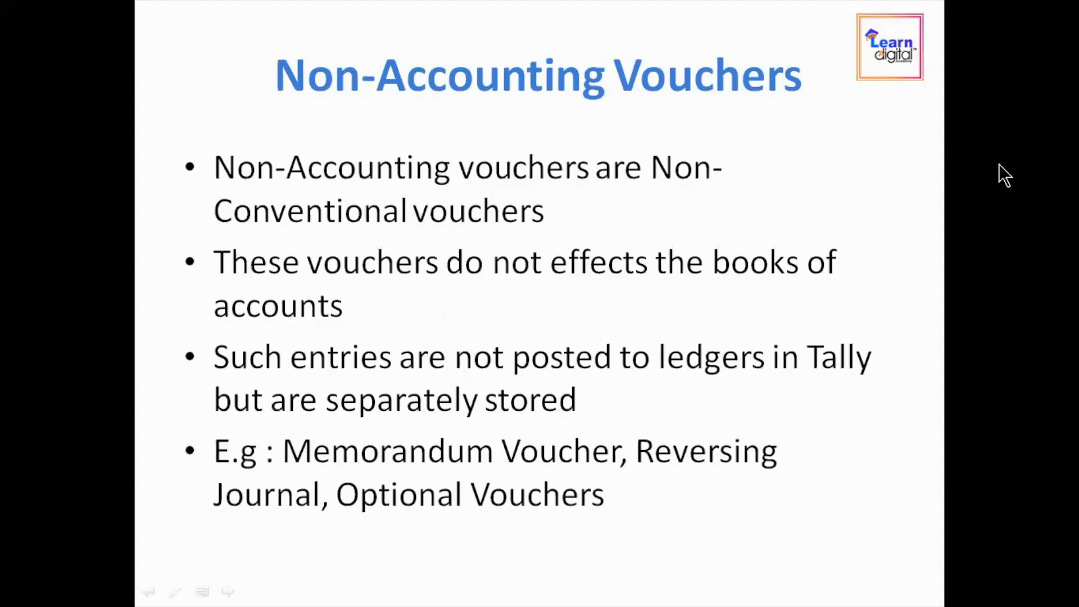
key(Right)
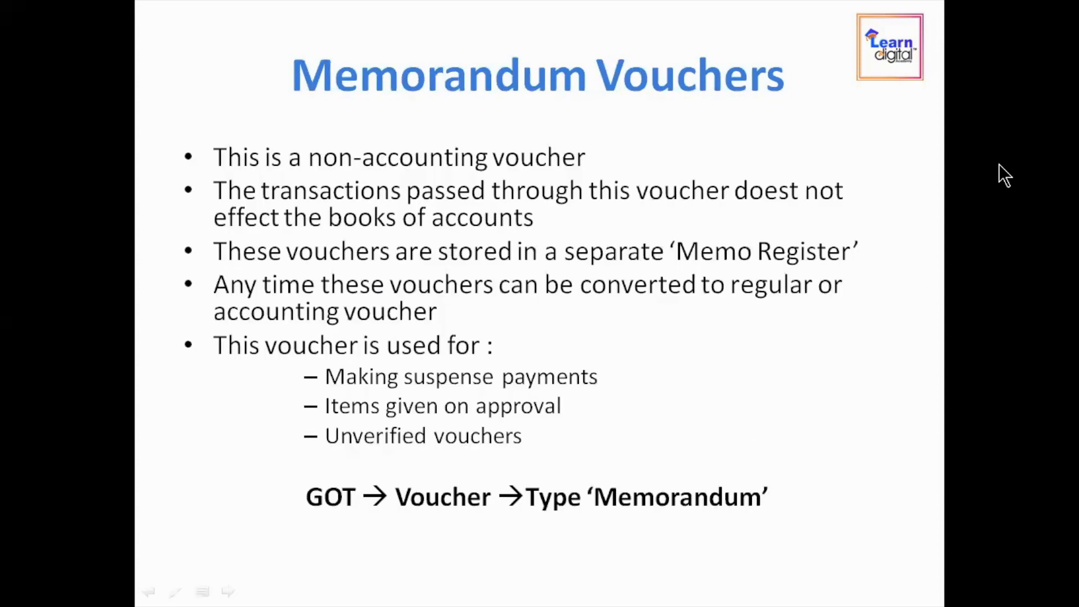